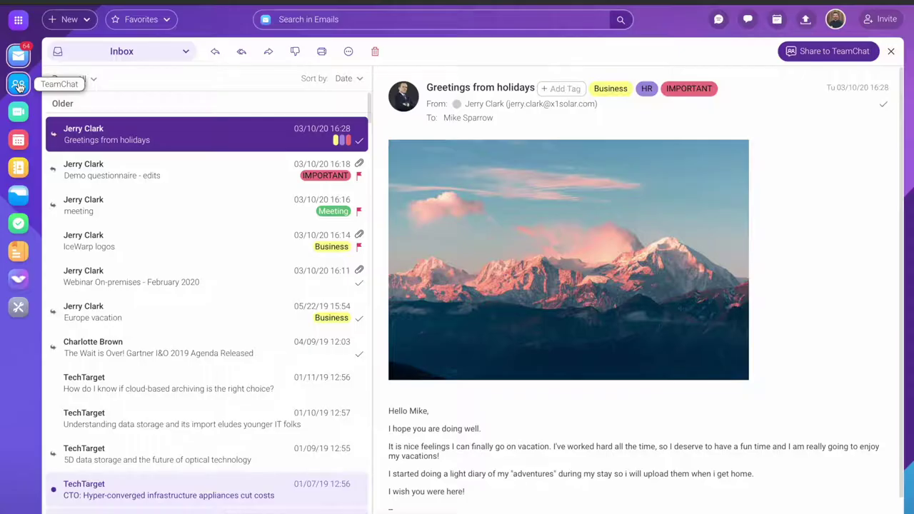
Step: View the TeamChat module's current room and the Conference module's list of upcoming meetings
left_click(19, 86)
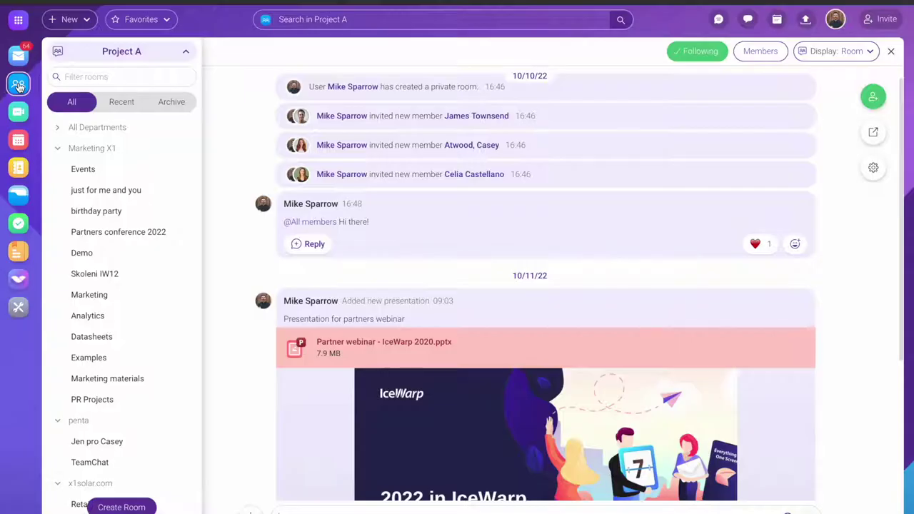
left_click(19, 110)
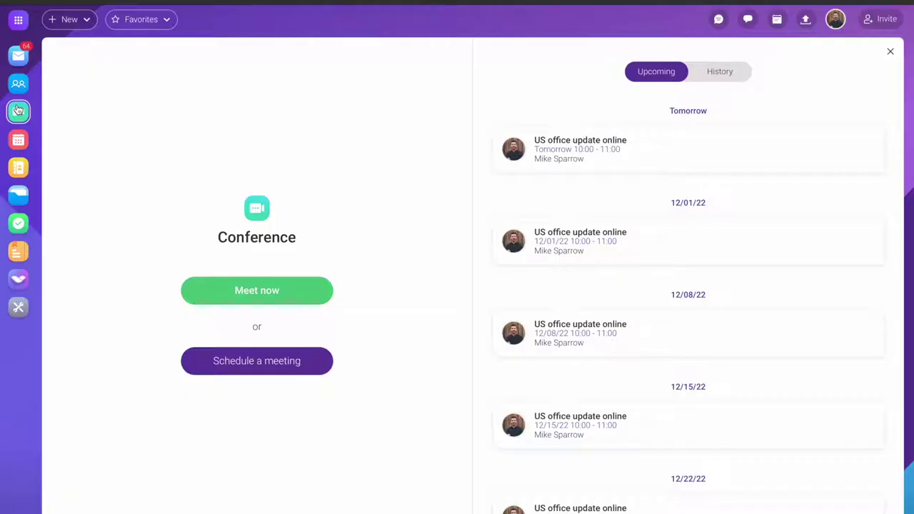
Step: View the work week in the Calendar module and check its list of calendars
left_click(18, 141)
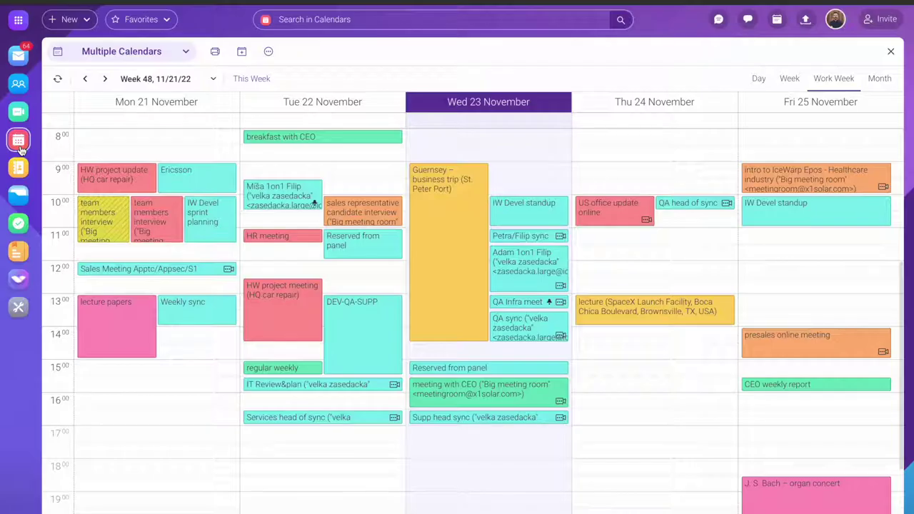
left_click(107, 55)
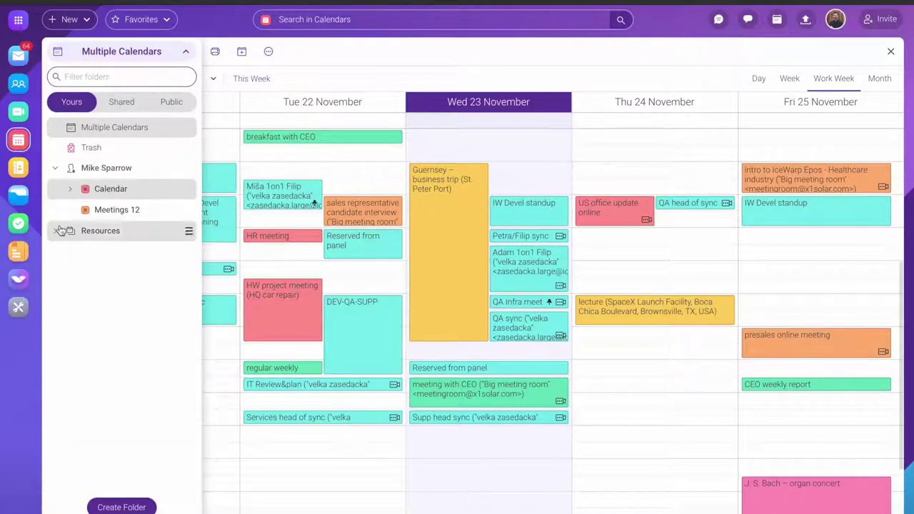
left_click(136, 51)
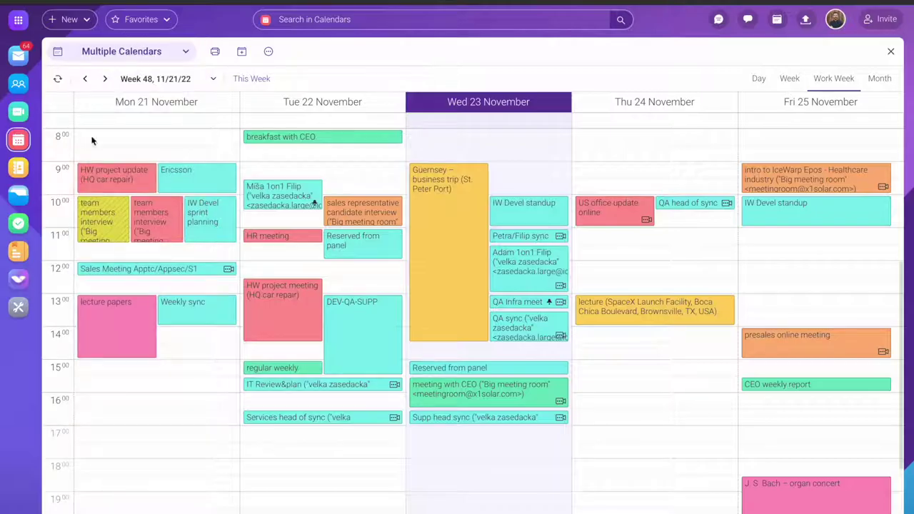
Step: View the Contacts module, and preview IceWarp_Epos.pptx in the Documents module
left_click(19, 168)
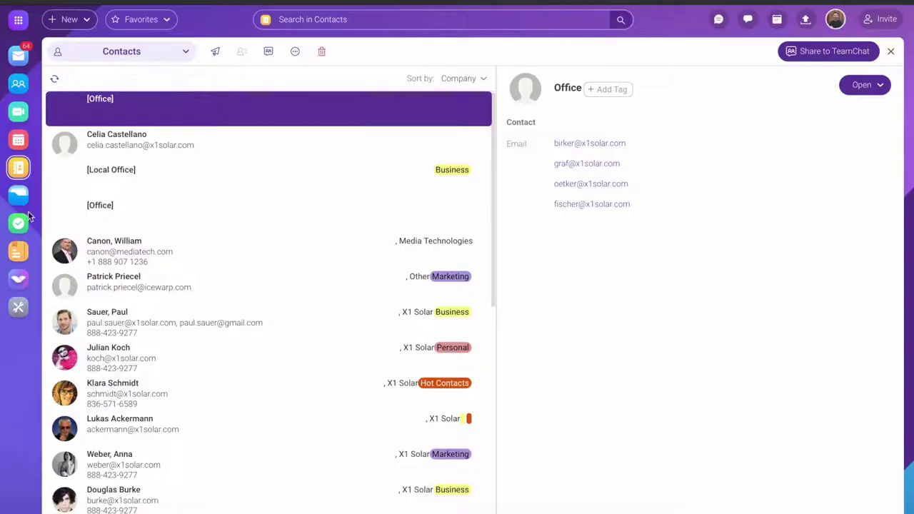
left_click(18, 199)
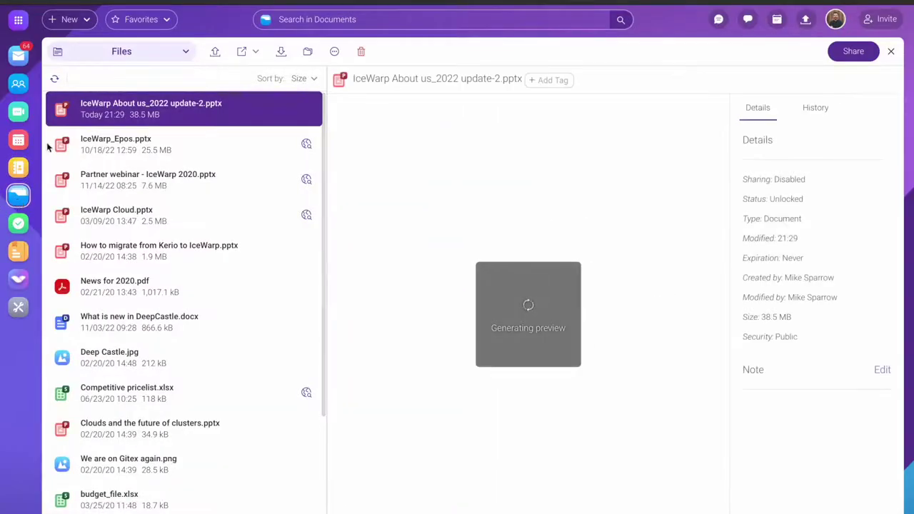
left_click(124, 147)
mouse_move(508, 234)
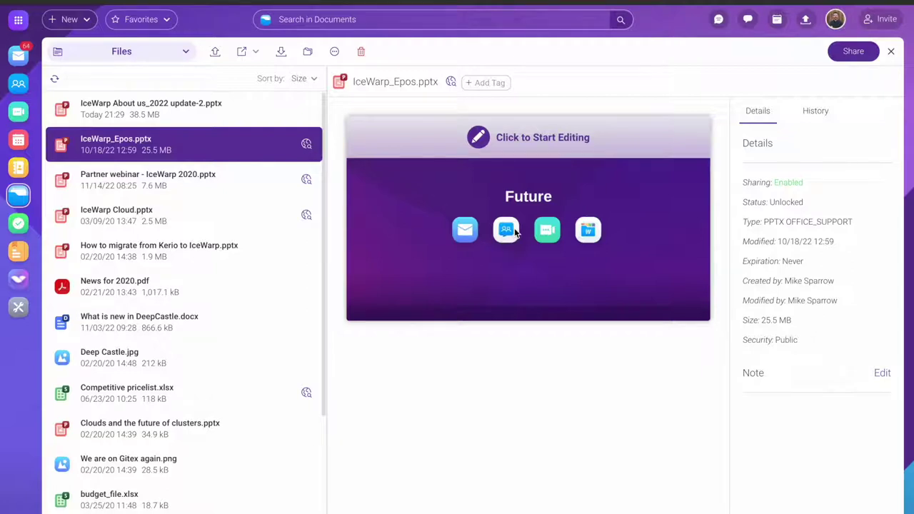
Step: View the Tasks module, and open the pinned "Datasheets delivery" note in the Notes module
left_click(19, 224)
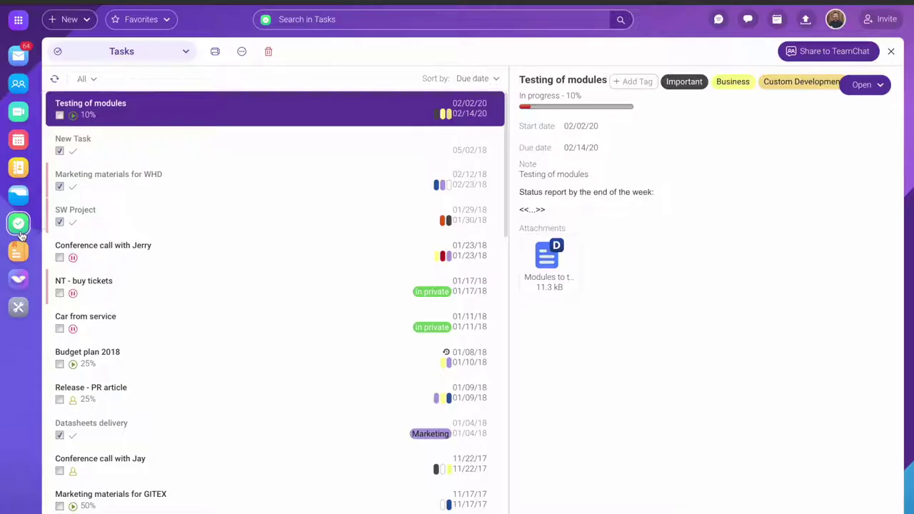
left_click(18, 252)
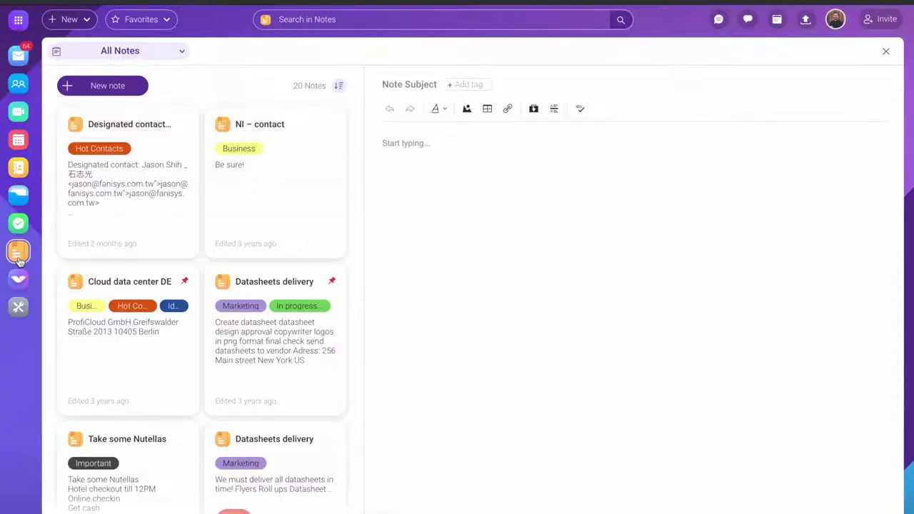
left_click(238, 206)
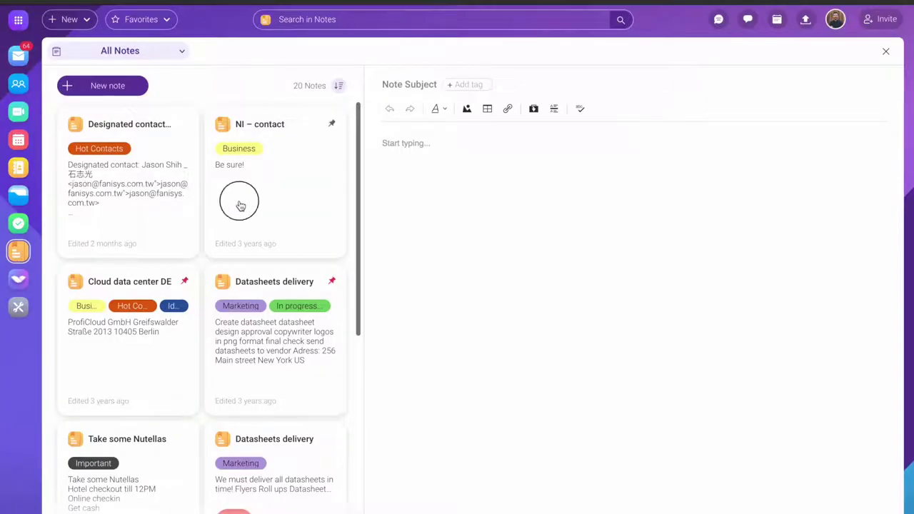
left_click(262, 342)
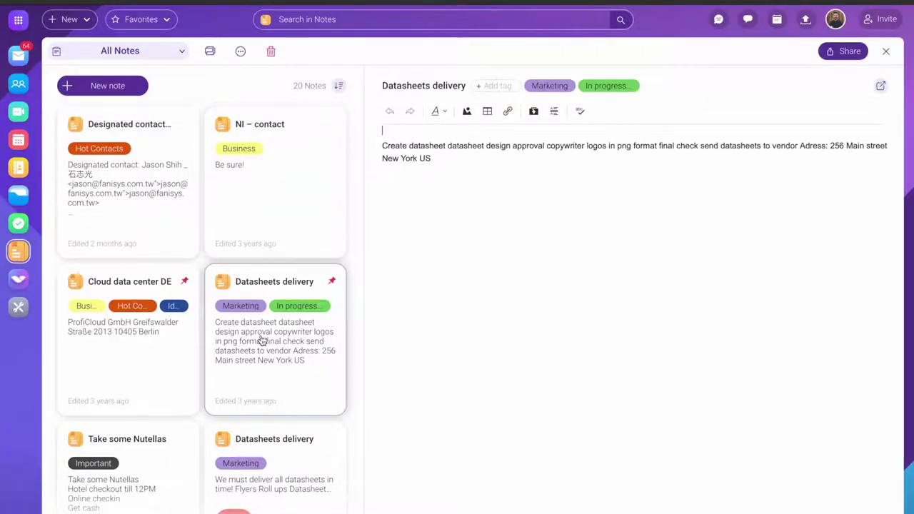
Step: Look at the Apps page with the chat panel briefly shown, and return to the dashboard
left_click(16, 284)
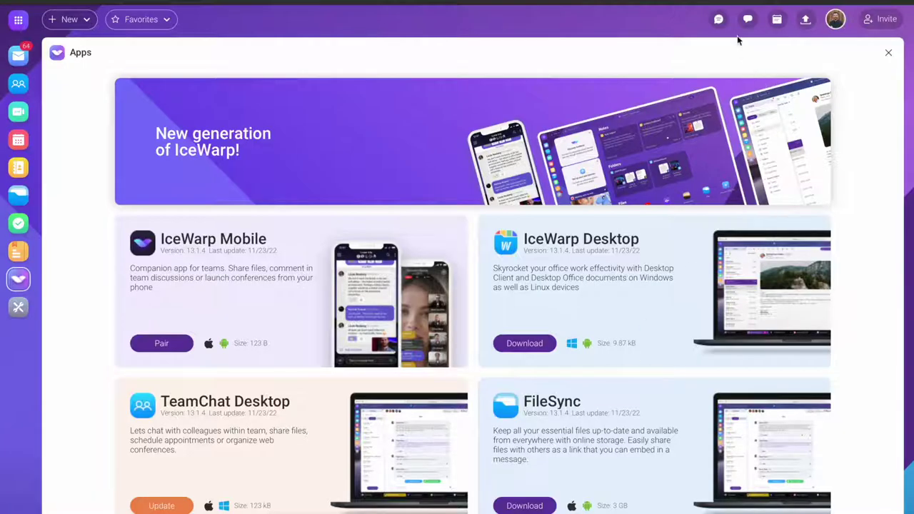
left_click(748, 19)
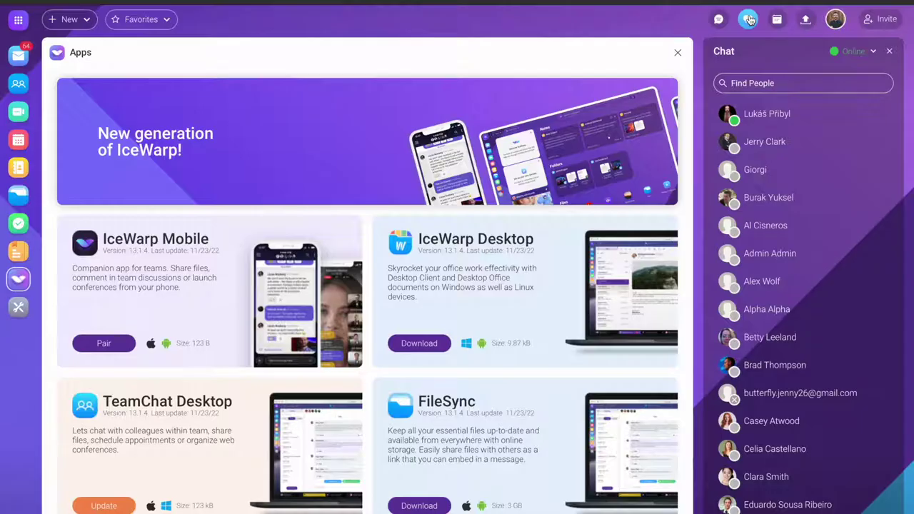
left_click(747, 19)
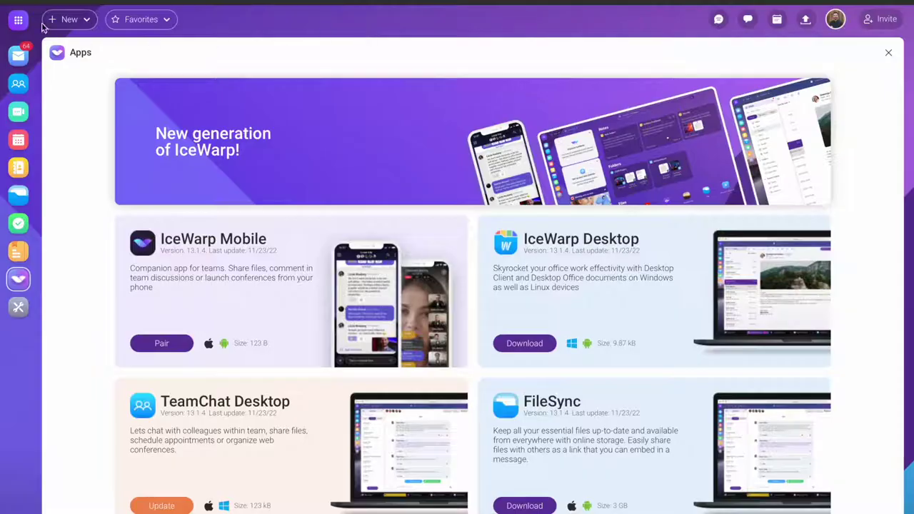
left_click(19, 20)
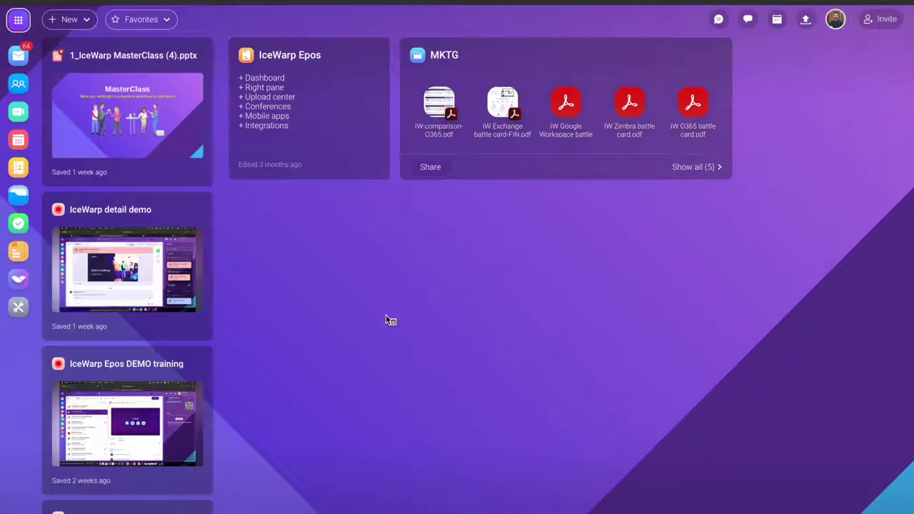
Step: Browse the personal folders in the email module and open the colleague's Inbox among the shared folders
left_click(17, 55)
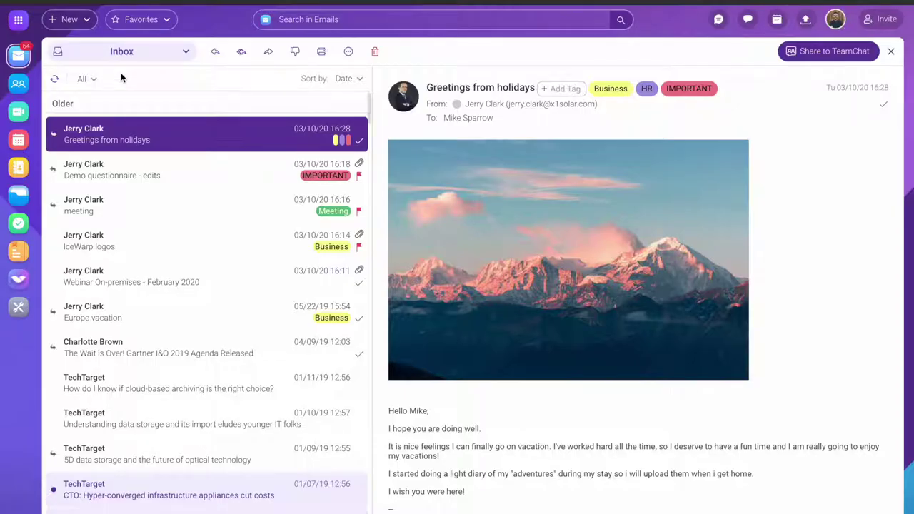
left_click(130, 62)
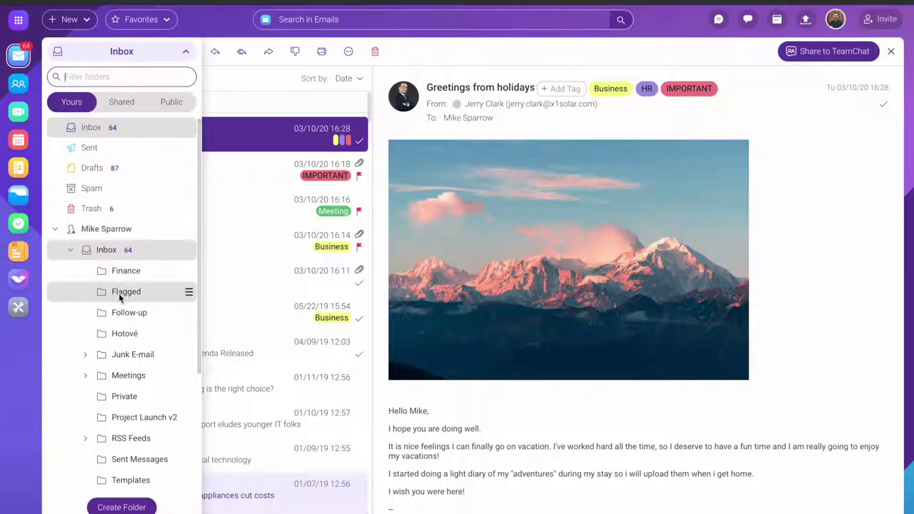
scroll(119, 292, "down", 3)
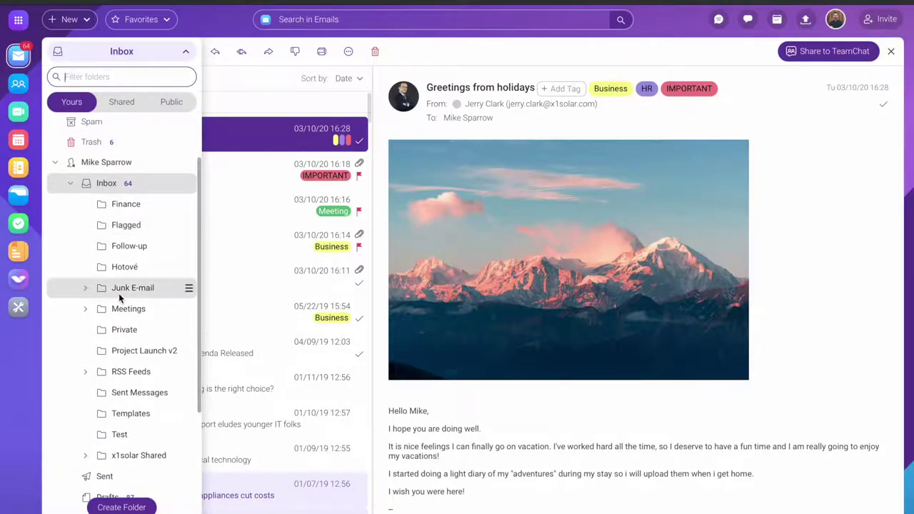
scroll(120, 296, "down", 2)
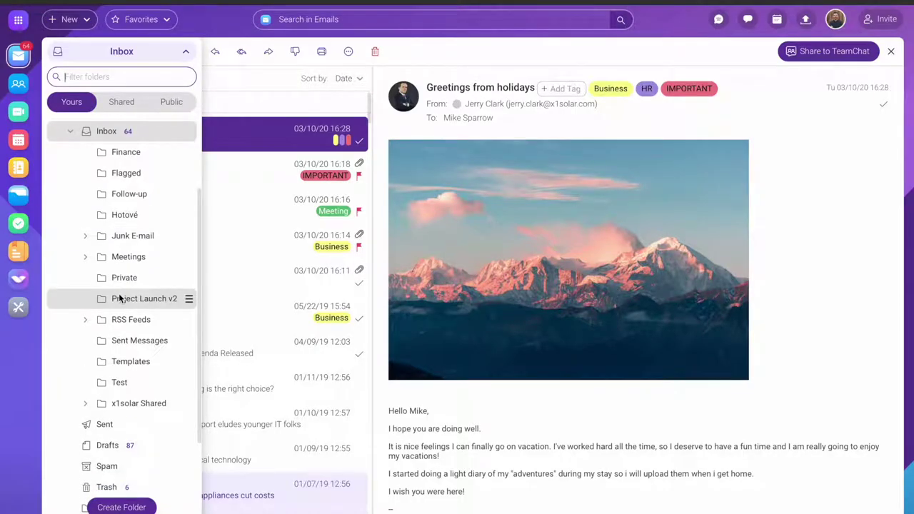
left_click(129, 105)
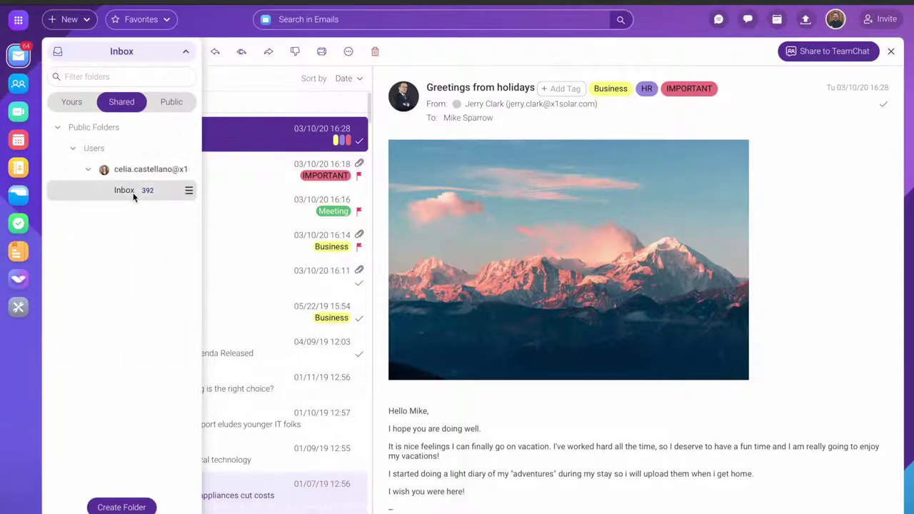
left_click(132, 195)
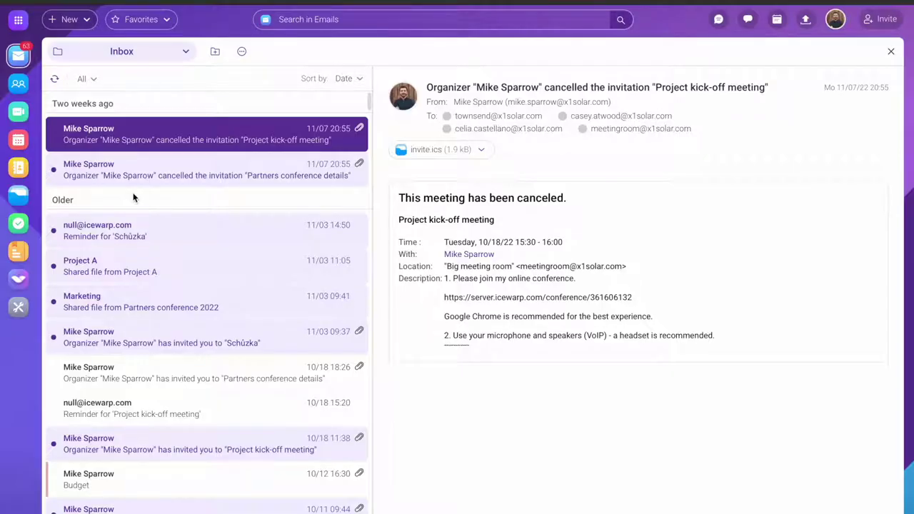
Step: Browse the public mail folders and open the Inbox of the Marketing X1 group
left_click(146, 56)
left_click(174, 102)
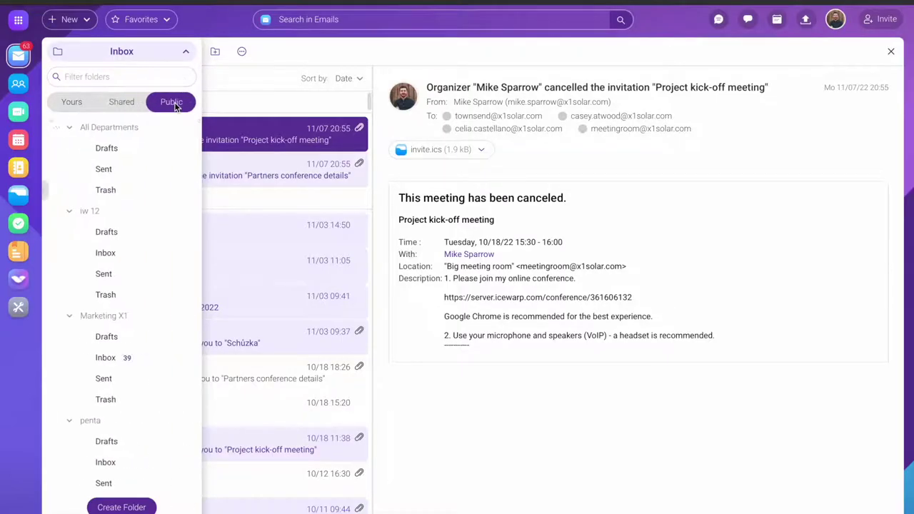
scroll(77, 296, "down", 3)
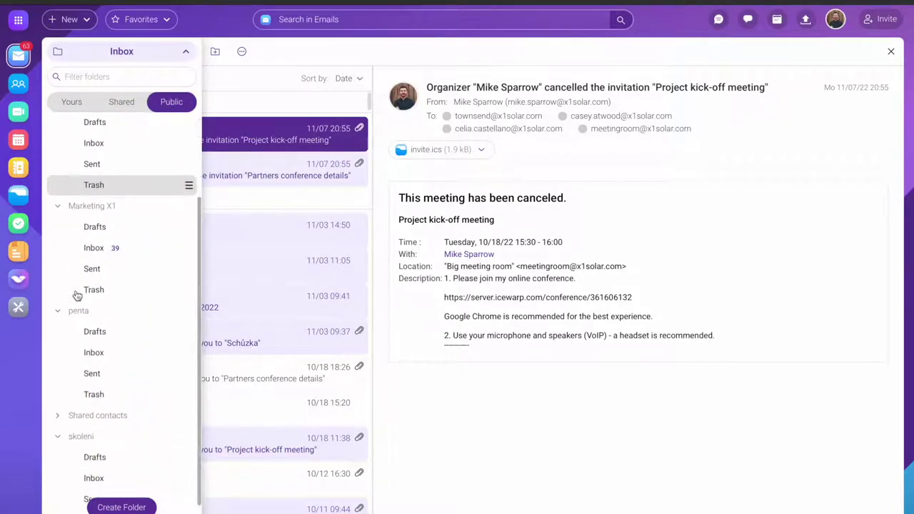
left_click(94, 248)
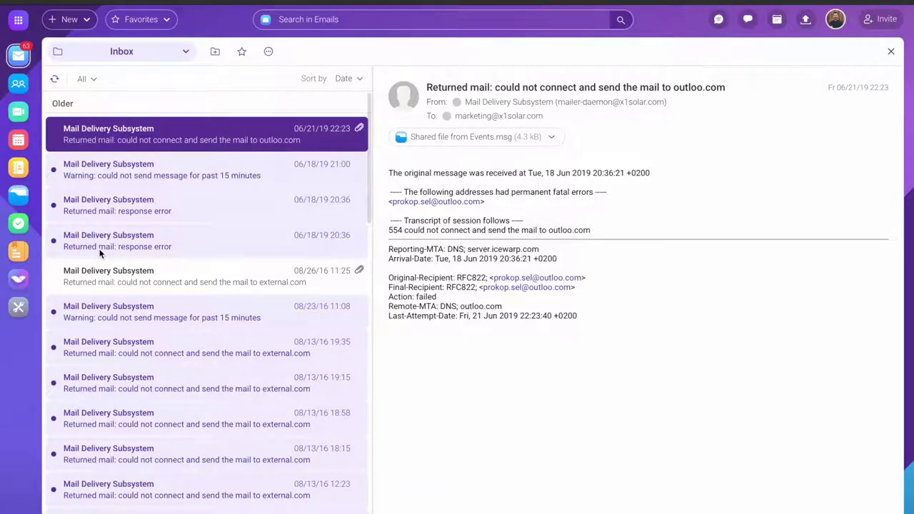
Step: Go back to the personal folders and open the own Inbox
left_click(147, 56)
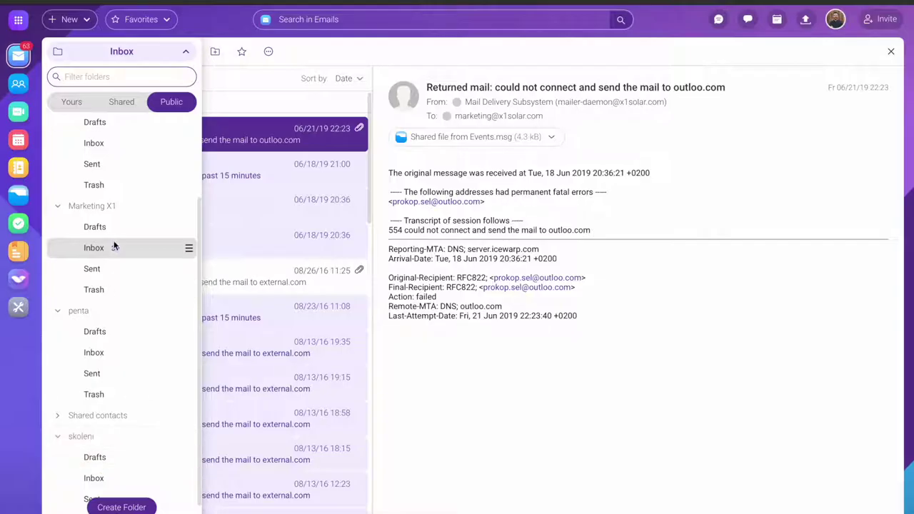
left_click(77, 102)
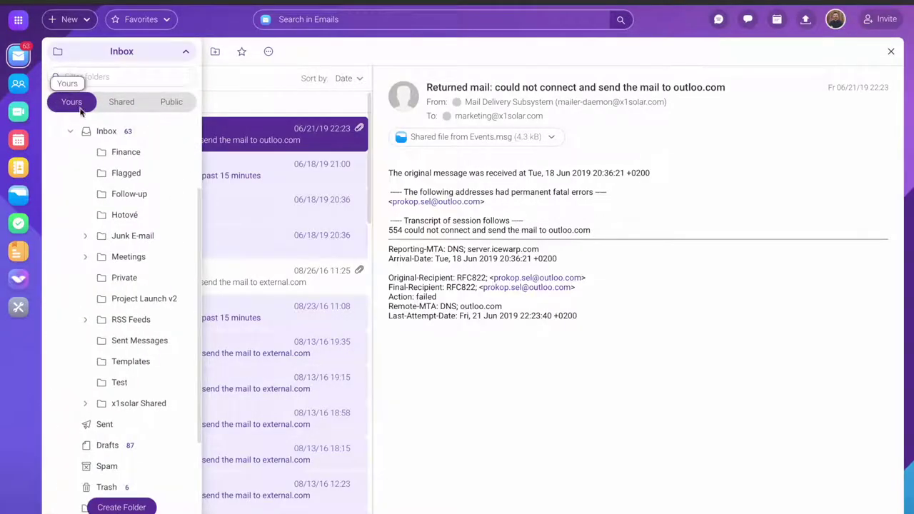
left_click(111, 133)
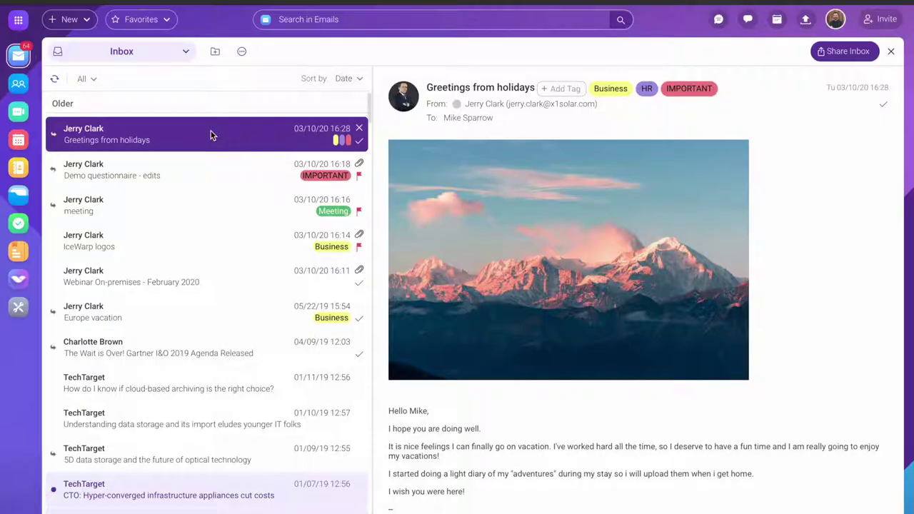
Step: Check the tag options of the "Greetings from holidays" email and search the Inbox by its Business tag
left_click(620, 91)
left_click(652, 90)
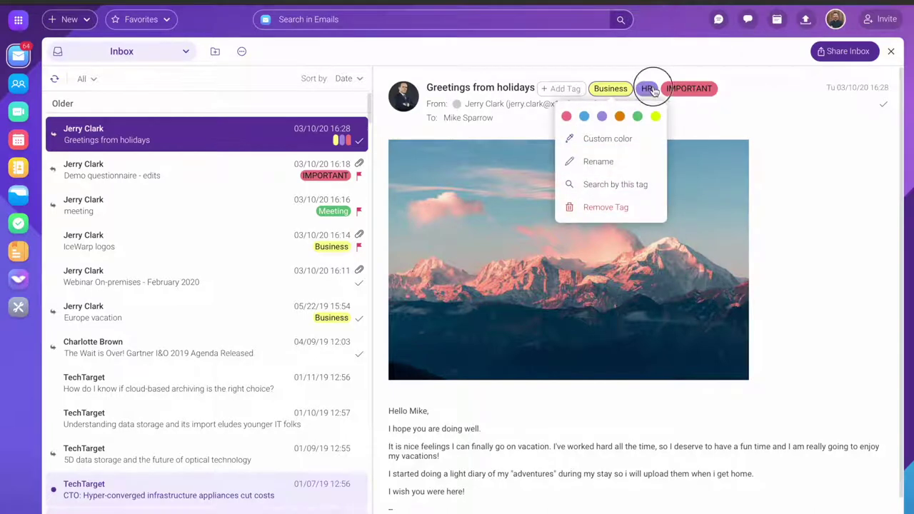
left_click(686, 89)
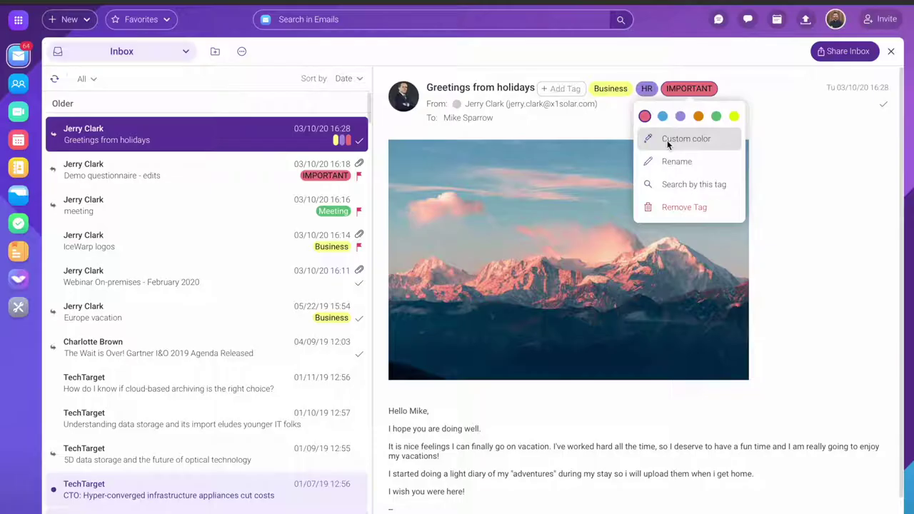
left_click(614, 91)
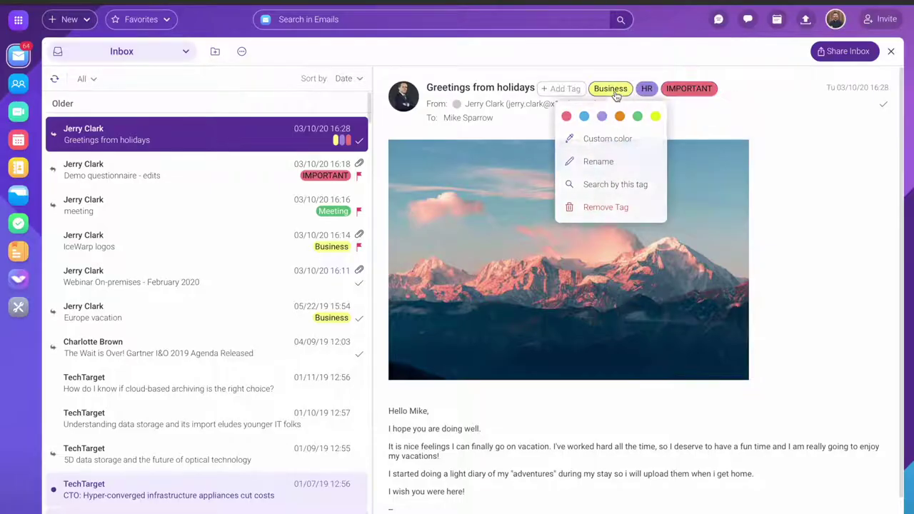
left_click(616, 187)
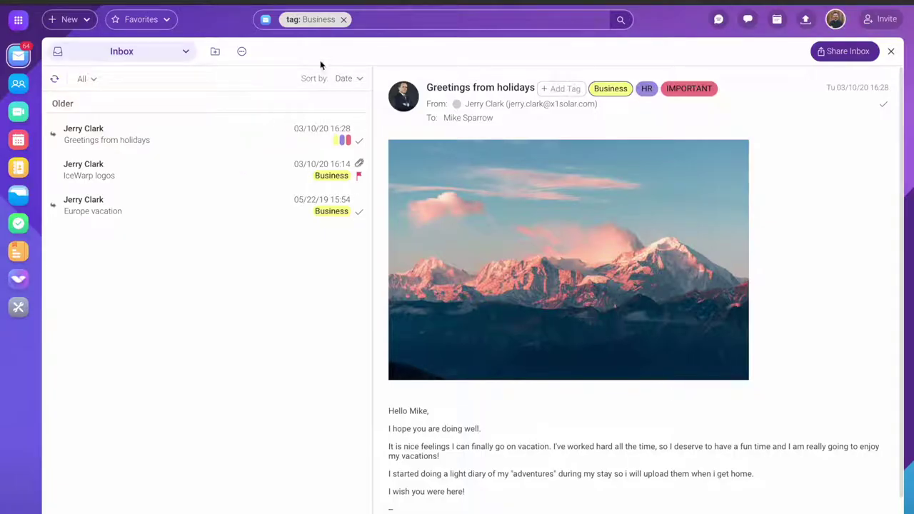
Step: Clear the Business tag search and mark the flagged "Demo questionnaire - edits" email as complete
left_click(344, 19)
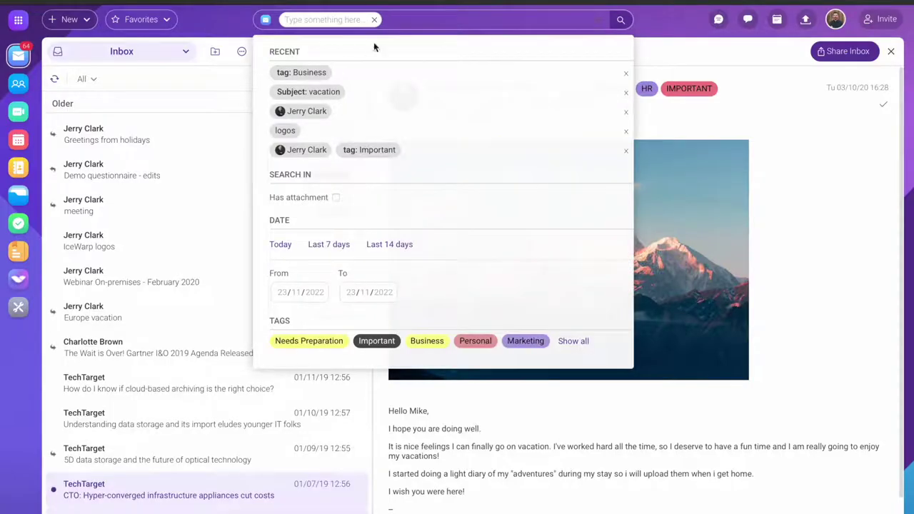
left_click(238, 35)
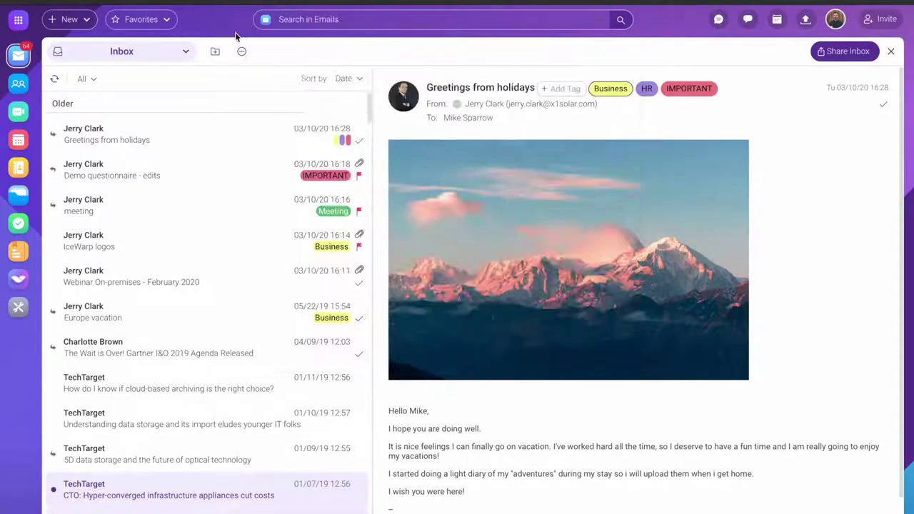
left_click(359, 179)
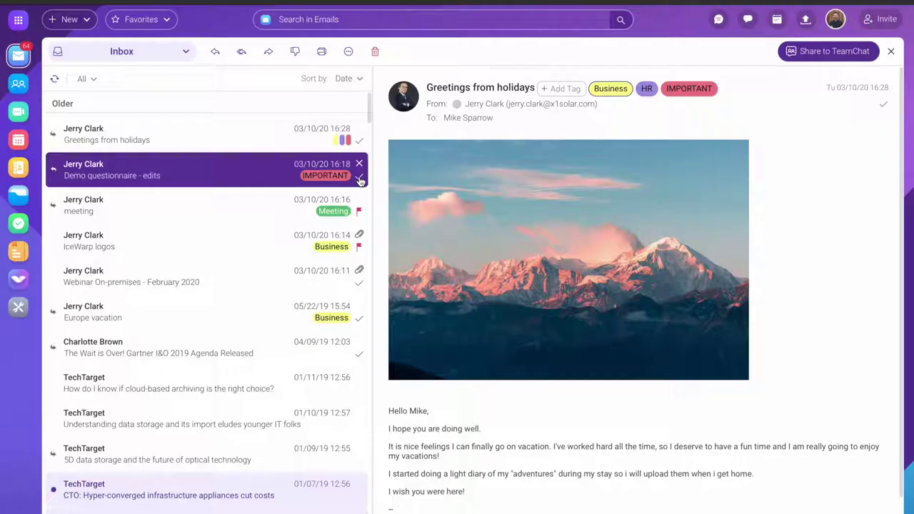
Step: Flag the completed "Demo questionnaire - edits" email again and open it
left_click(359, 179)
left_click(218, 168)
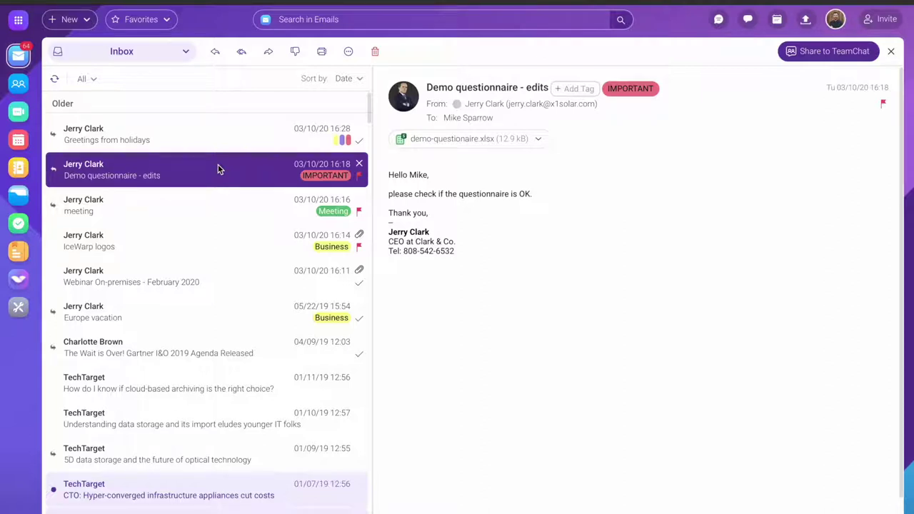
left_click(170, 58)
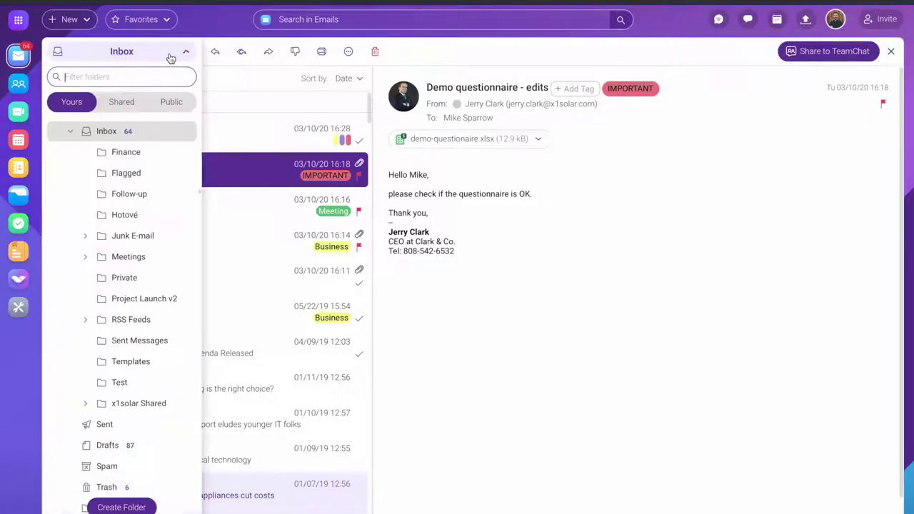
left_click(171, 59)
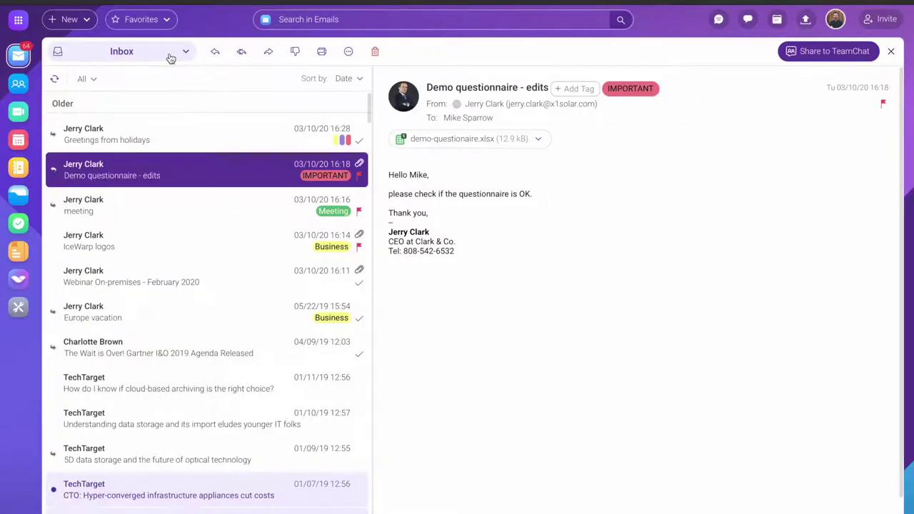
left_click(170, 58)
left_click(171, 59)
left_click(171, 59)
mouse_move(231, 170)
left_mouse_down()
mouse_move(447, 181)
mouse_move(464, 263)
mouse_move(452, 147)
mouse_move(434, 266)
mouse_move(446, 190)
mouse_move(224, 176)
left_mouse_up()
left_click_drag(416, 194, 528, 189)
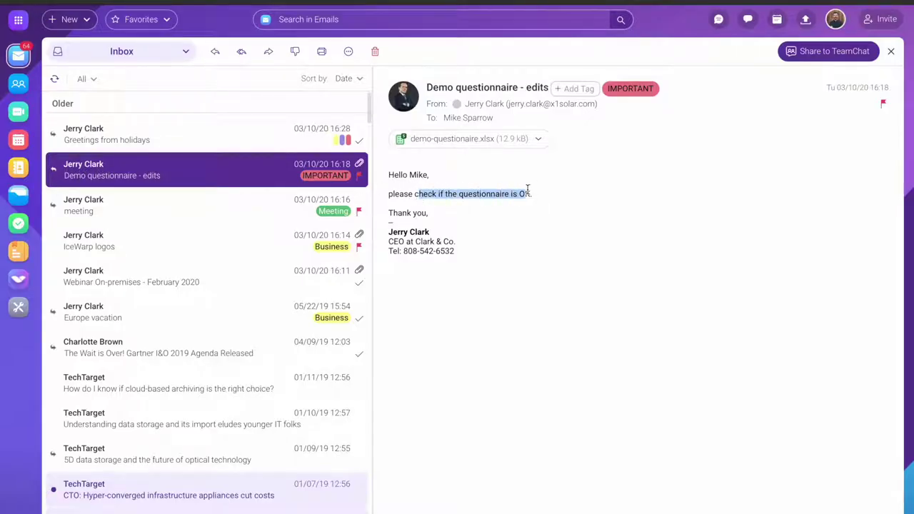
left_click(506, 197)
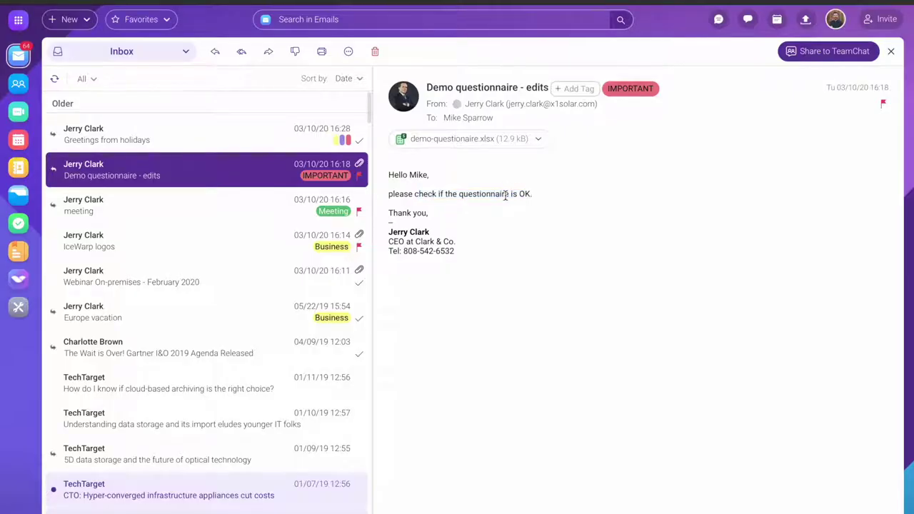
Step: Open the attached demo-questionaire.xlsx and extend its title in cell A1 to "Presales questionaire - 2022"
left_click(475, 142)
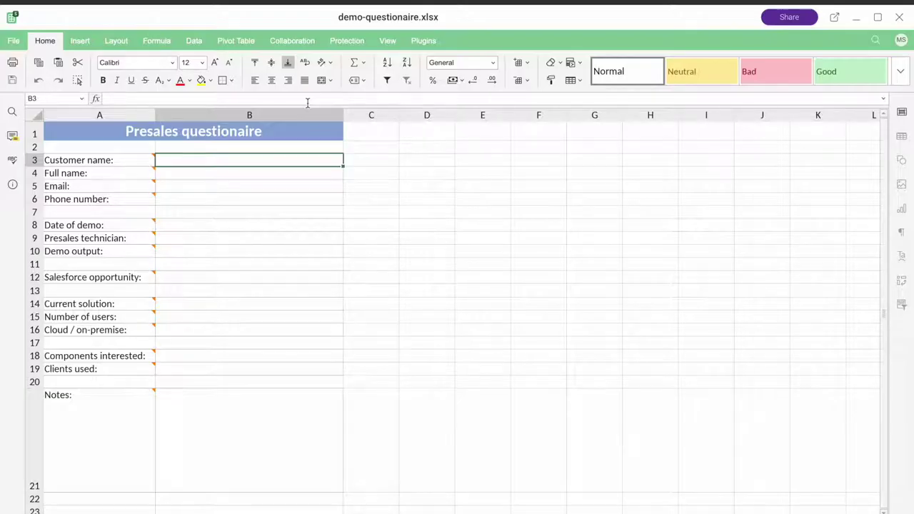
left_click(254, 133)
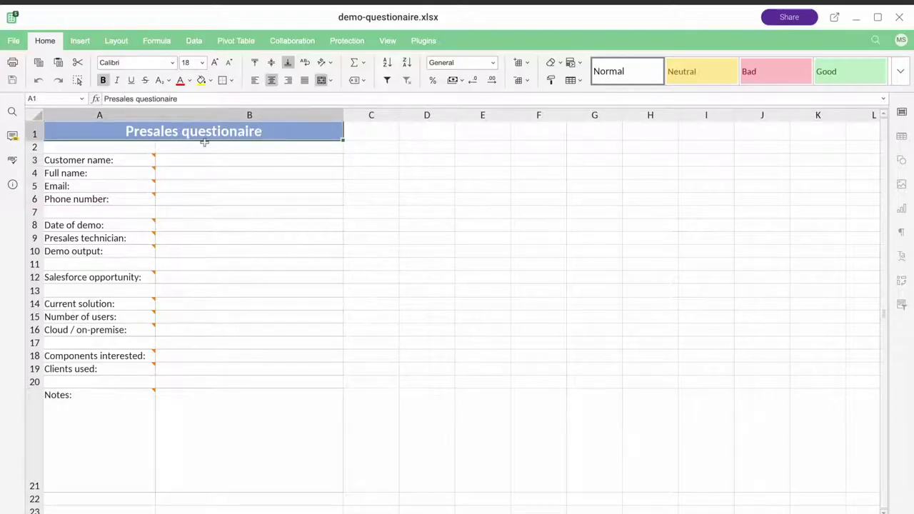
left_click(198, 98)
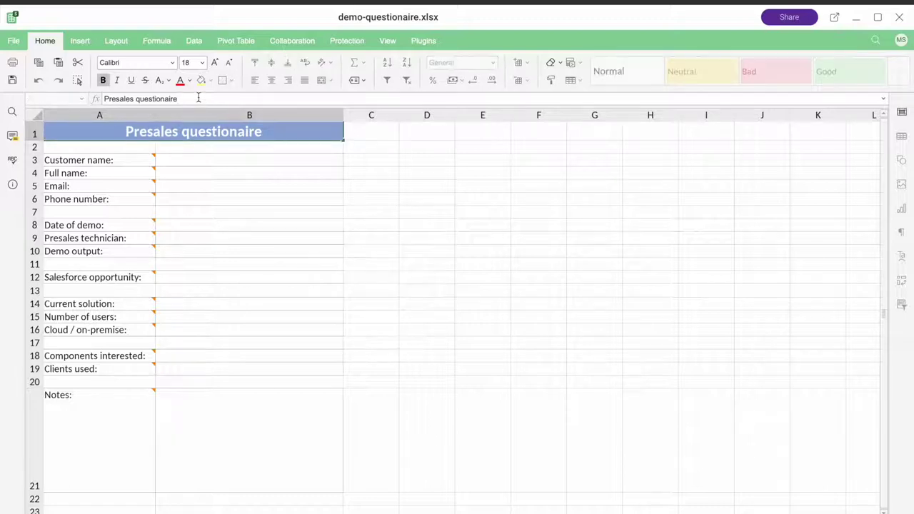
type("- 2022")
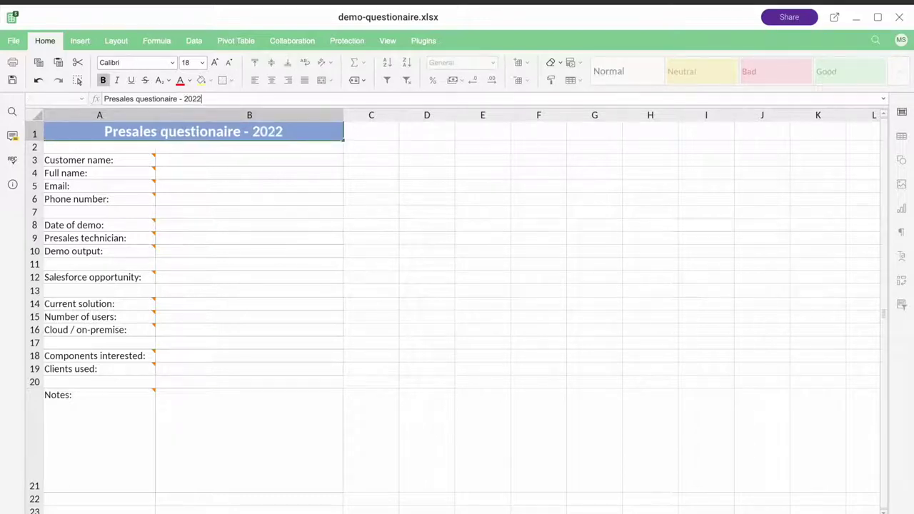
left_click(182, 146)
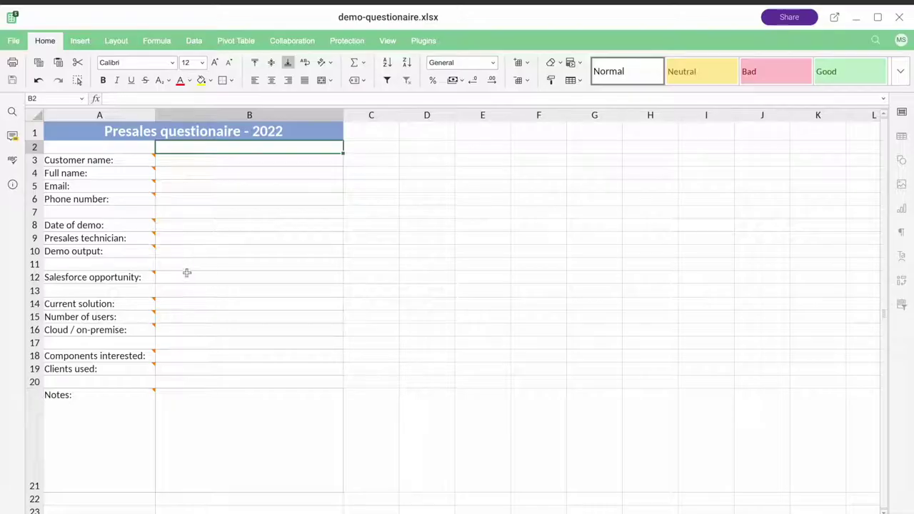
Step: Make the "Customer name:" and "Full name:" labels in cells A3 and A4 bold
scroll(158, 385, "down", 4)
scroll(158, 386, "up", 4)
left_click(109, 158)
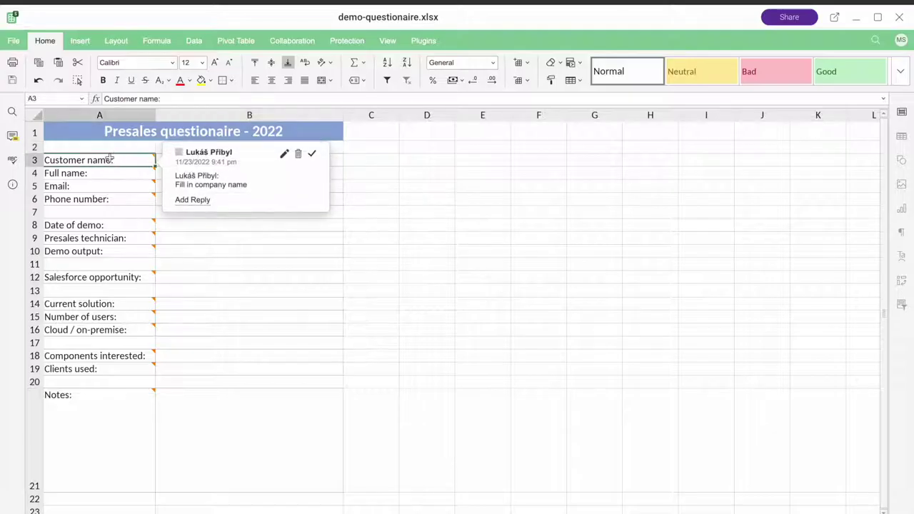
key("ctrl+b")
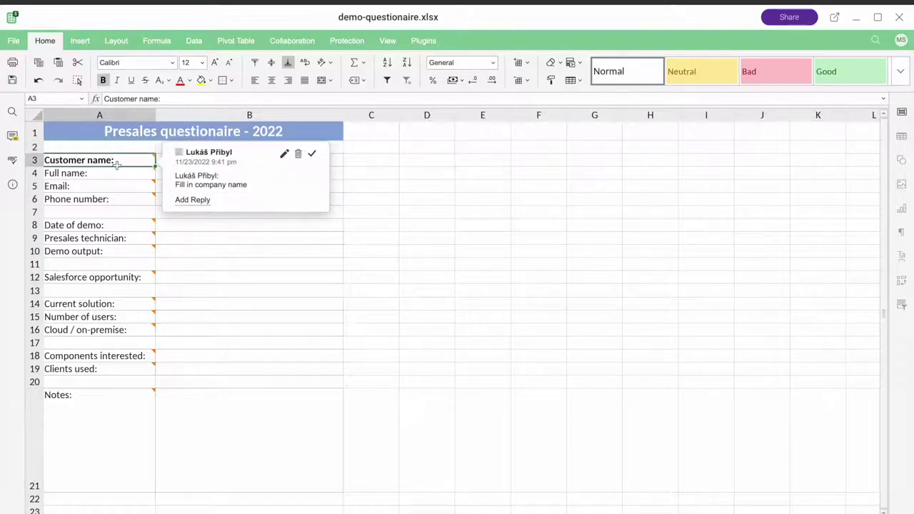
left_click(133, 172)
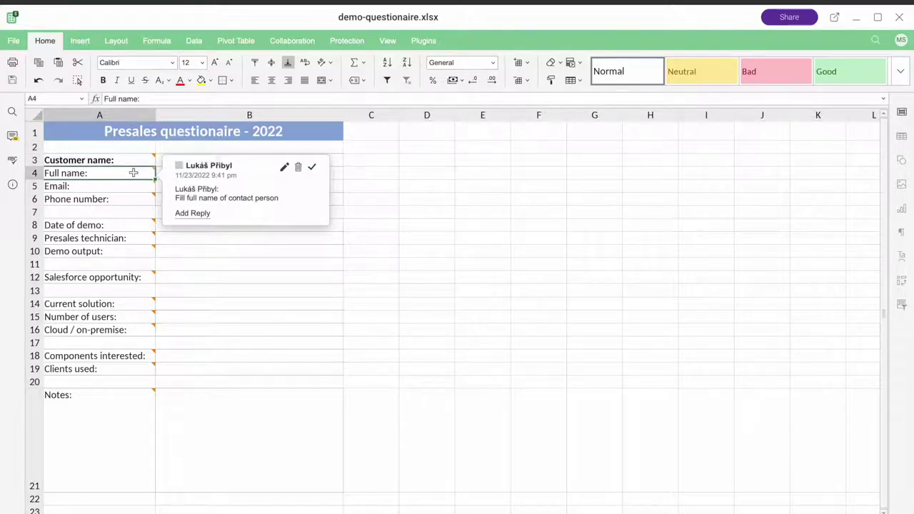
key("ctrl+b")
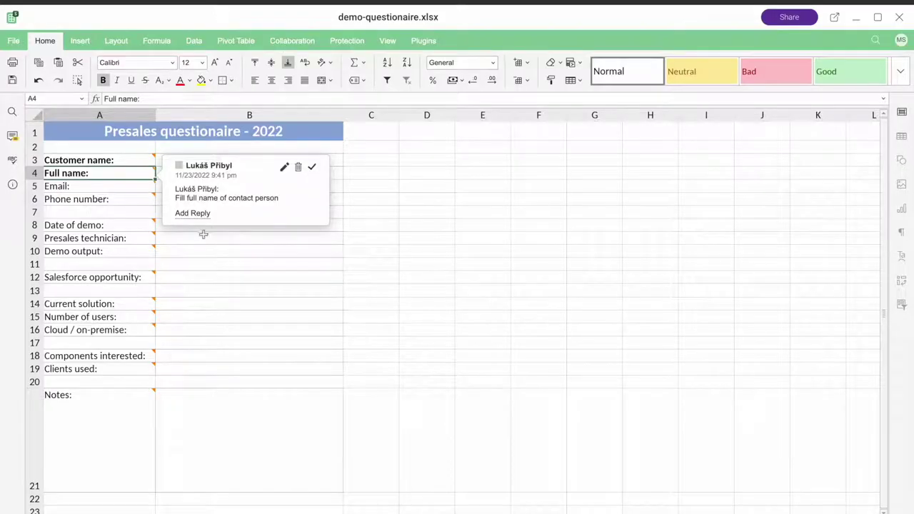
left_click(218, 254)
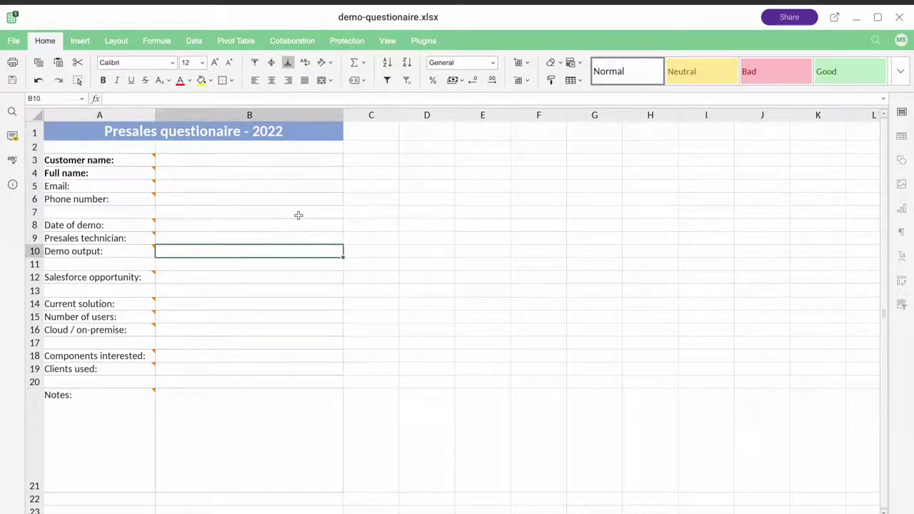
Step: Close the spreadsheet and send the modified file back to its sender with the reply text "revised."
left_click(906, 17)
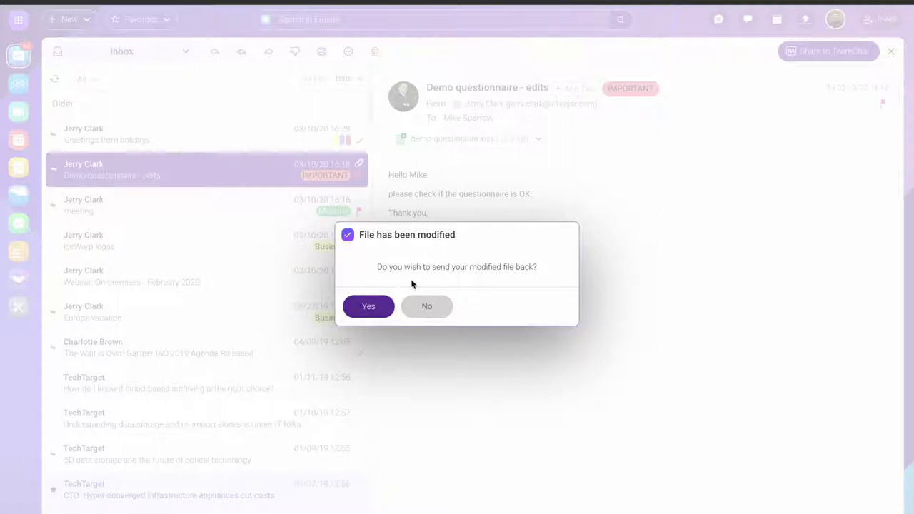
left_click(379, 304)
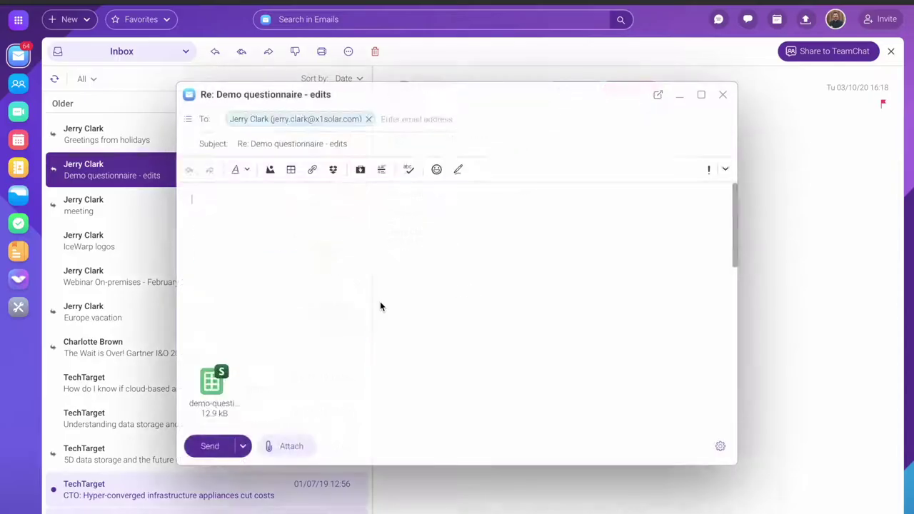
mouse_move(215, 390)
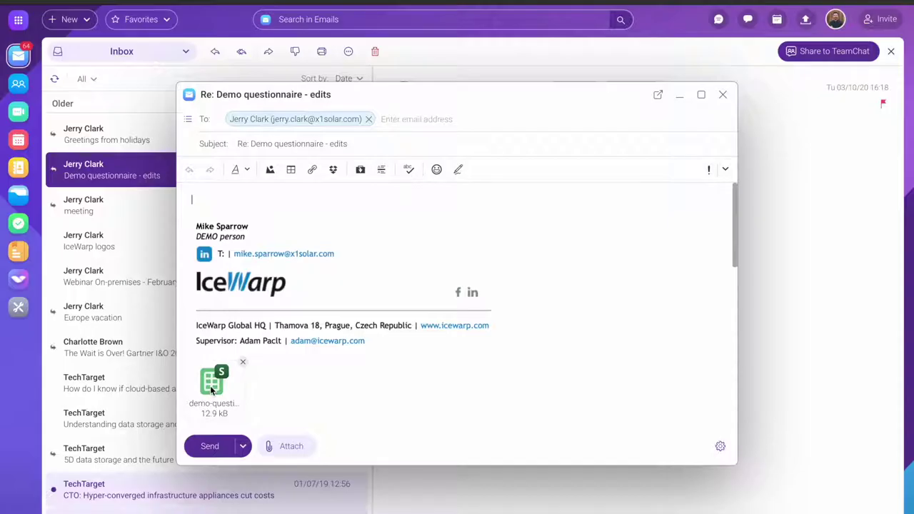
type("revised.")
left_click(214, 447)
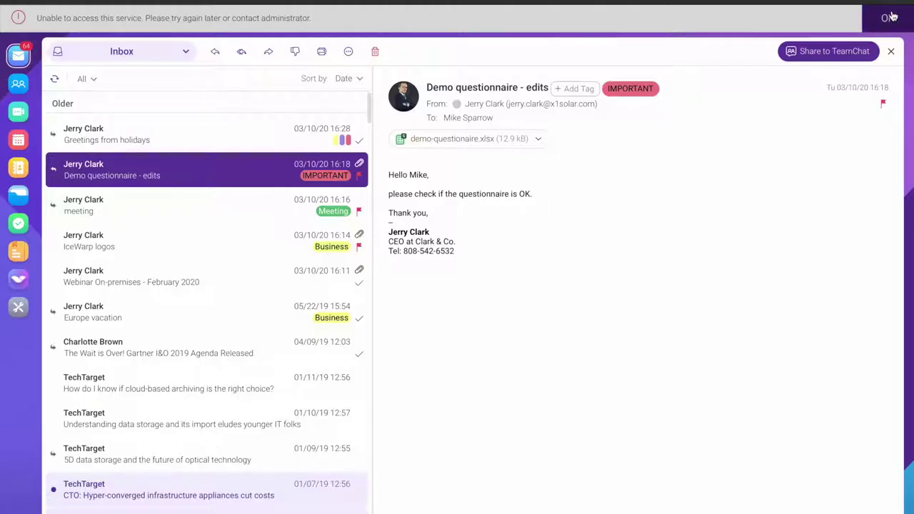
left_click(889, 17)
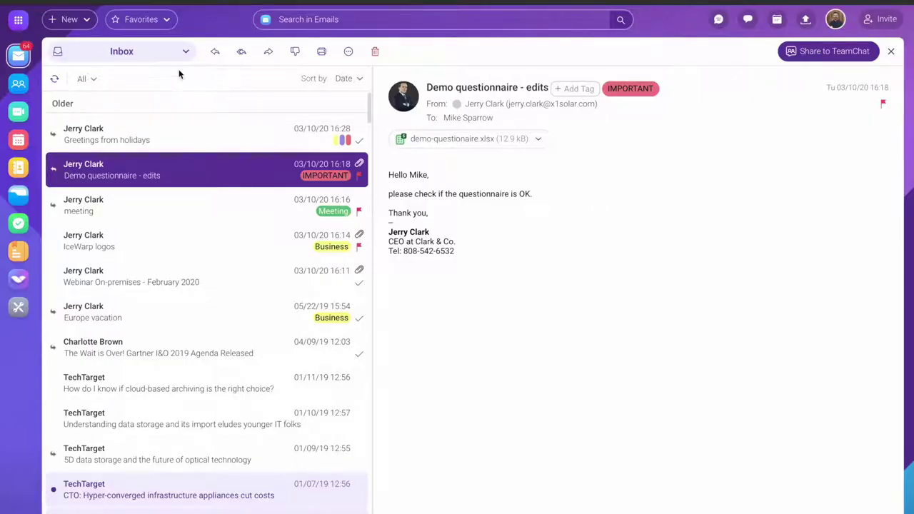
Step: Create a new email and attach "IceWarp Brand Manual.pdf" from the computer's Downloads folder
left_click(75, 20)
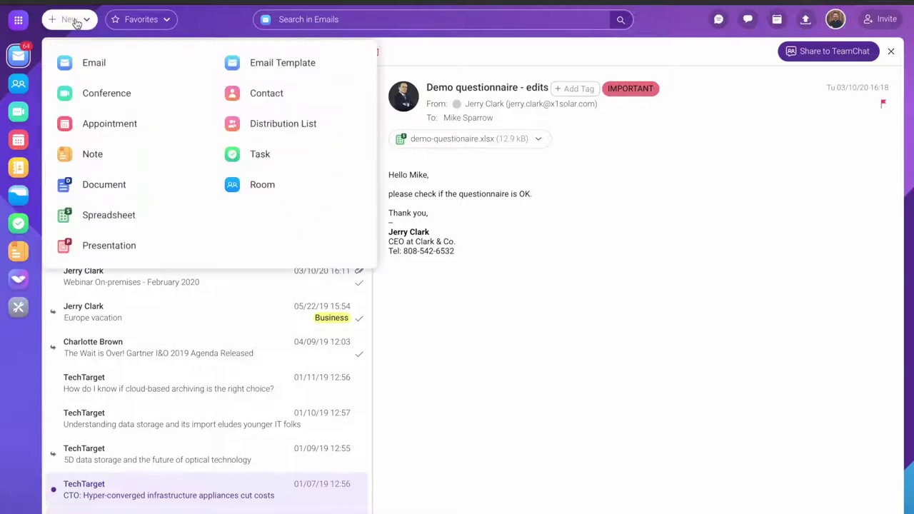
left_click(93, 71)
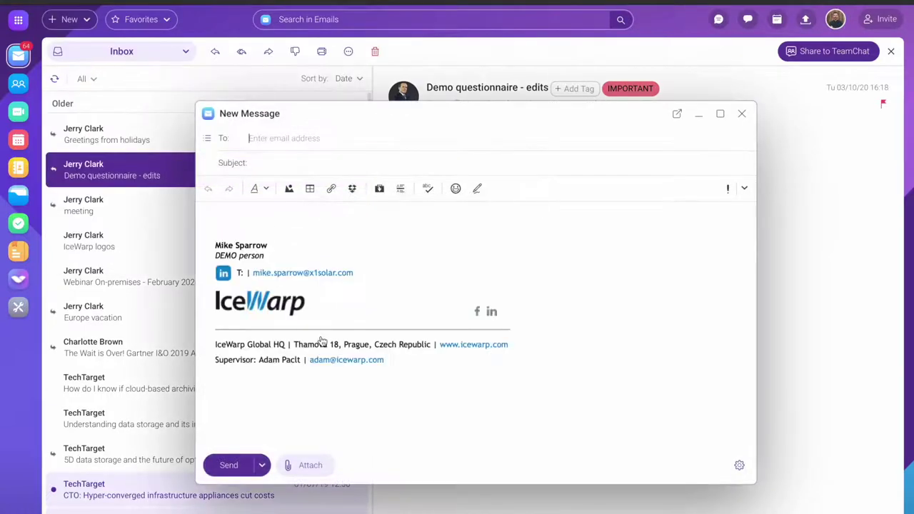
left_click(310, 465)
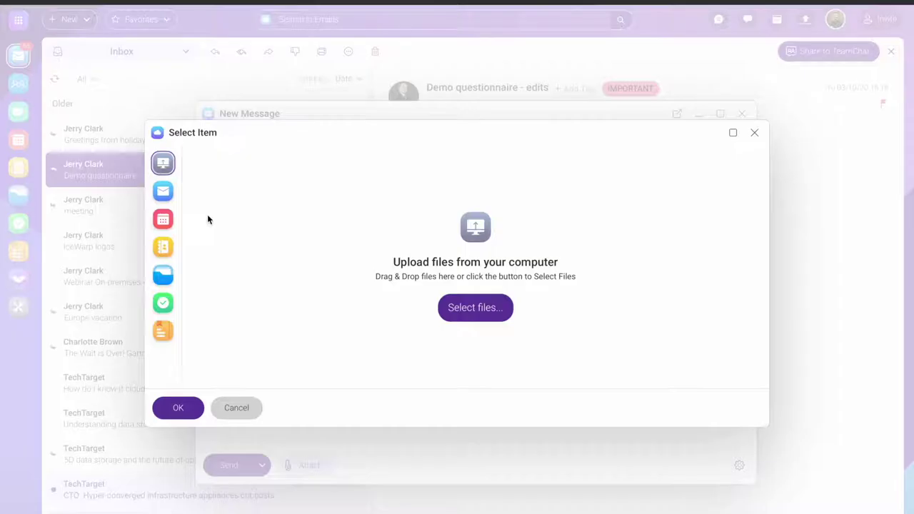
left_click(470, 311)
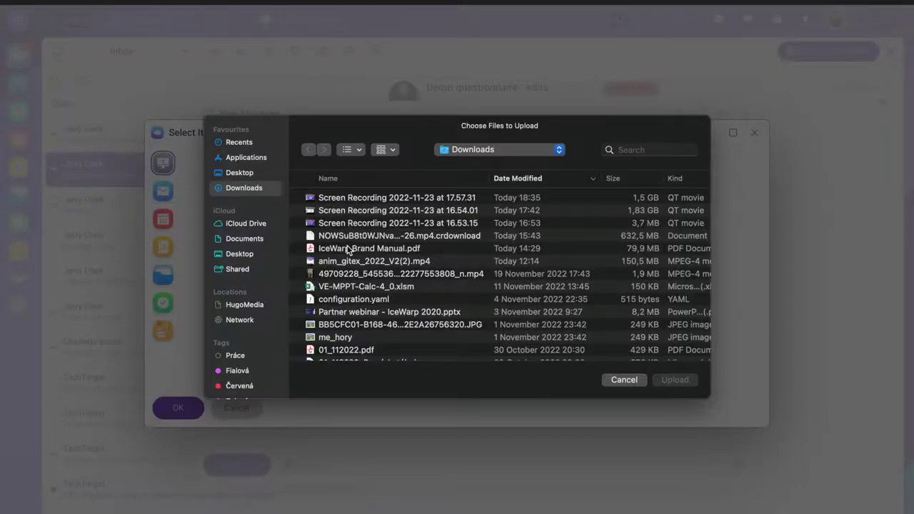
double_click(349, 248)
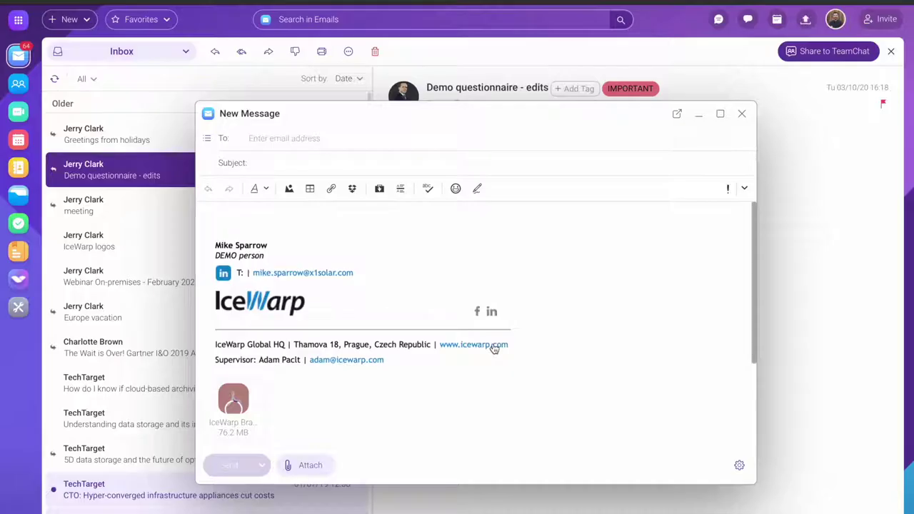
mouse_move(210, 399)
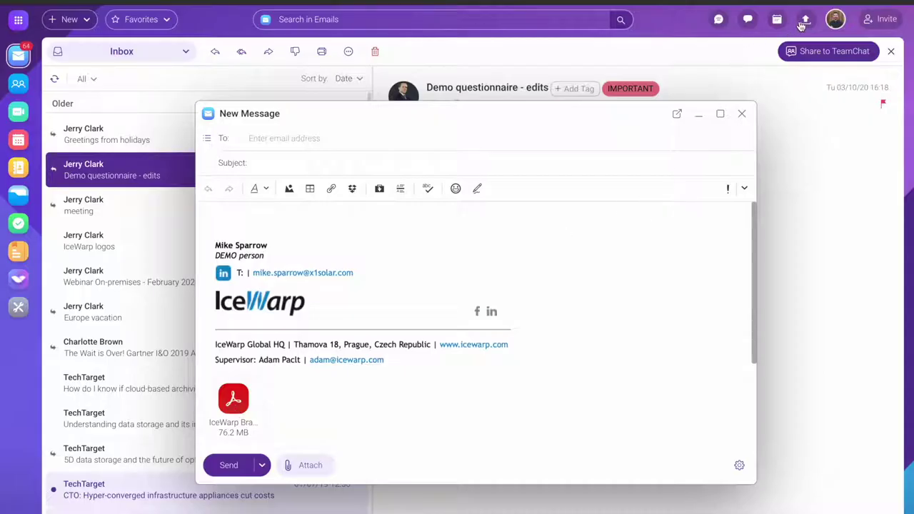
Step: Review the recent files in the Upload center and check the link history of the 4k-hd-wallpapers image
left_click(807, 19)
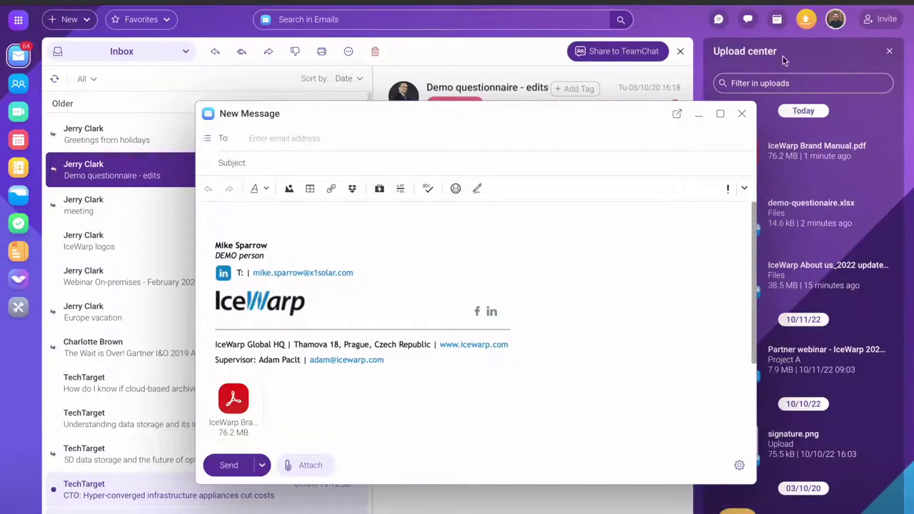
left_click_drag(617, 125, 517, 114)
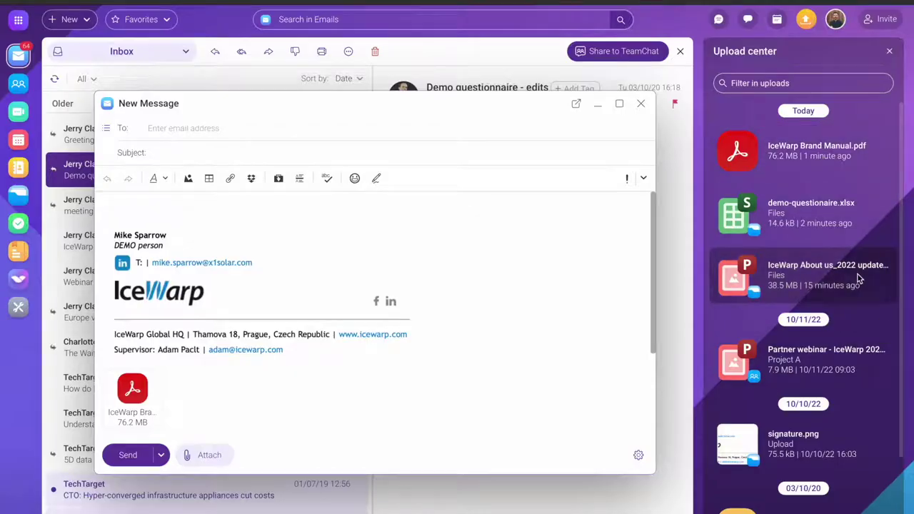
scroll(857, 402, "down", 2)
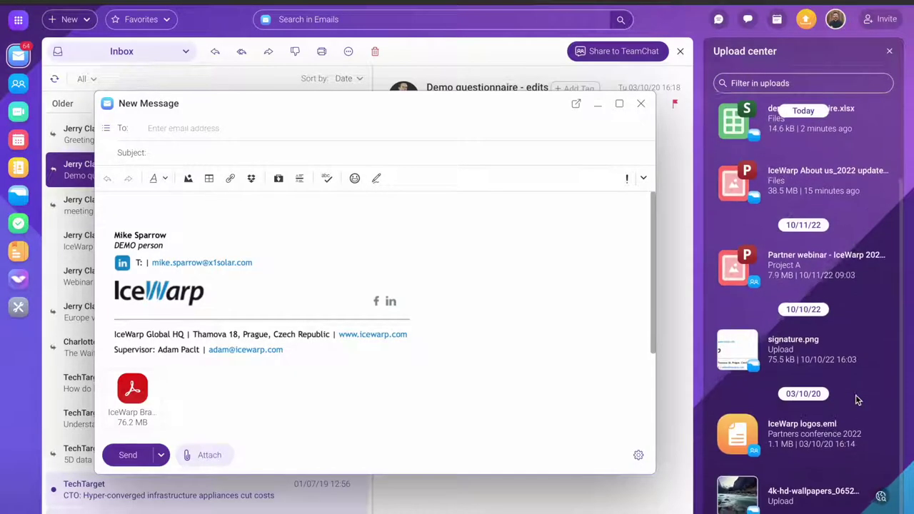
left_click(881, 502)
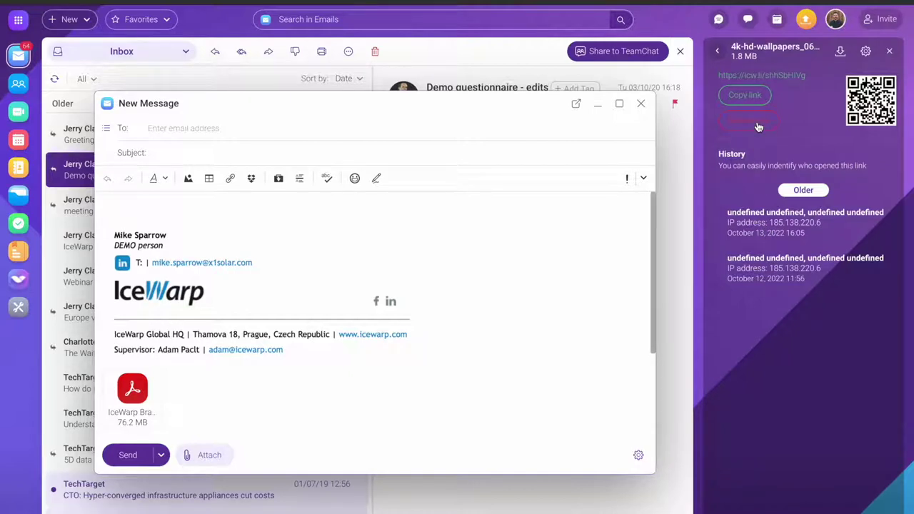
left_click(717, 51)
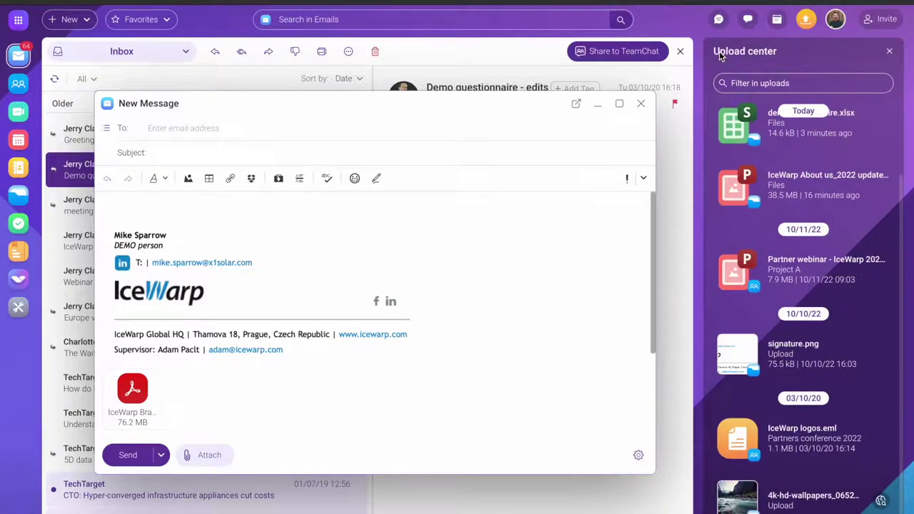
left_click(807, 21)
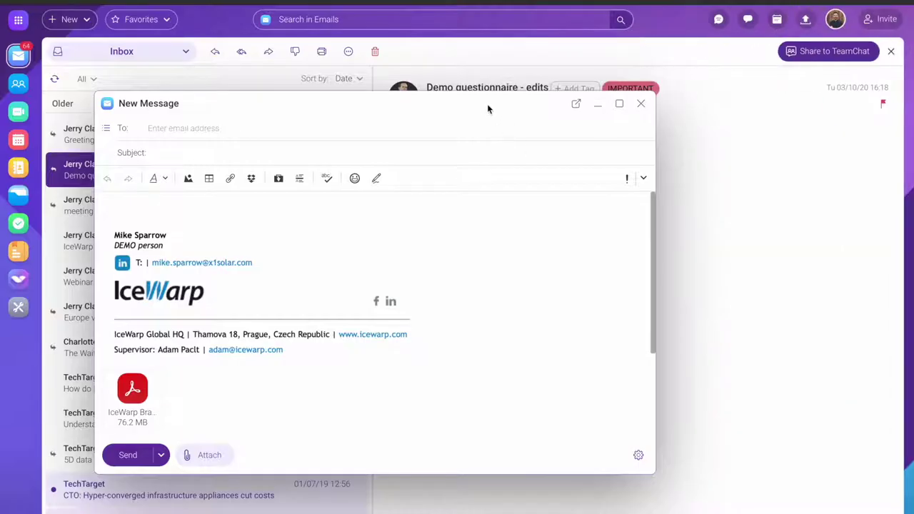
left_click_drag(495, 105, 612, 126)
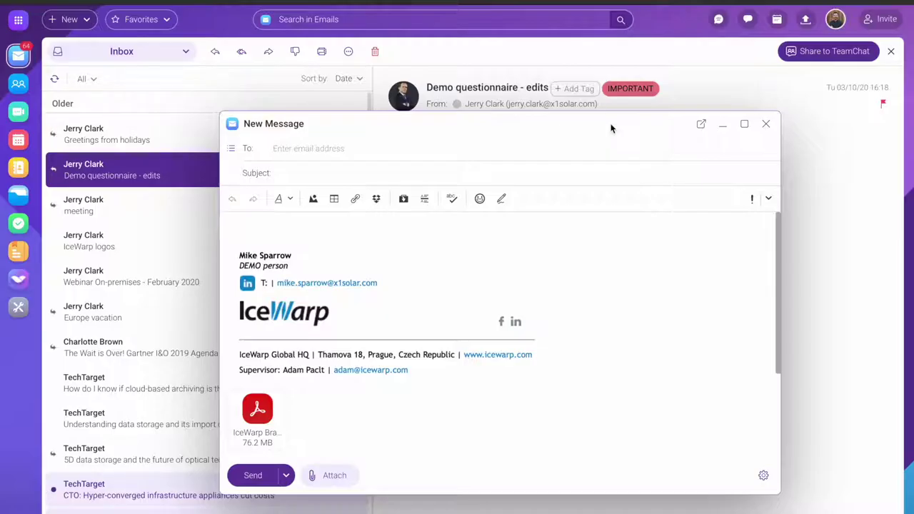
Step: Address the new email to the suggested x1solar contact and set its subject to "Brand manual"
mouse_move(262, 418)
type("case")
left_click(318, 177)
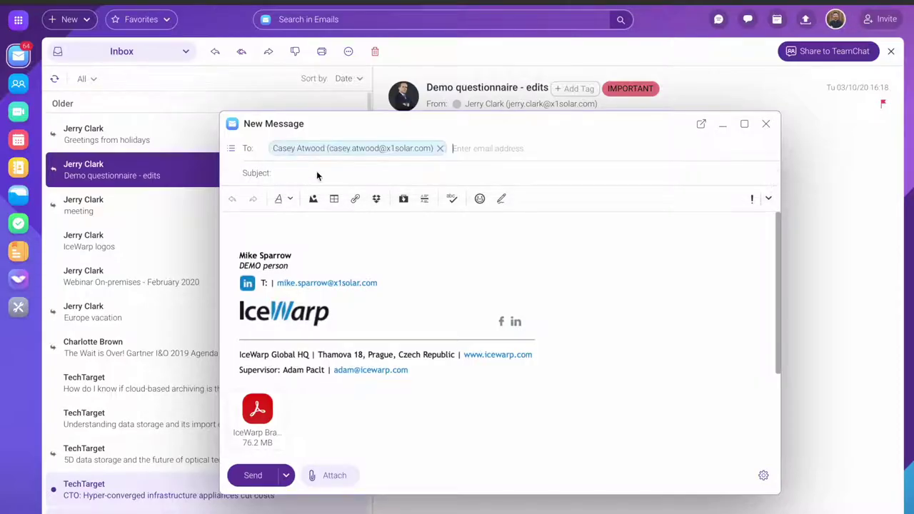
left_click(316, 172)
type("Brand manual")
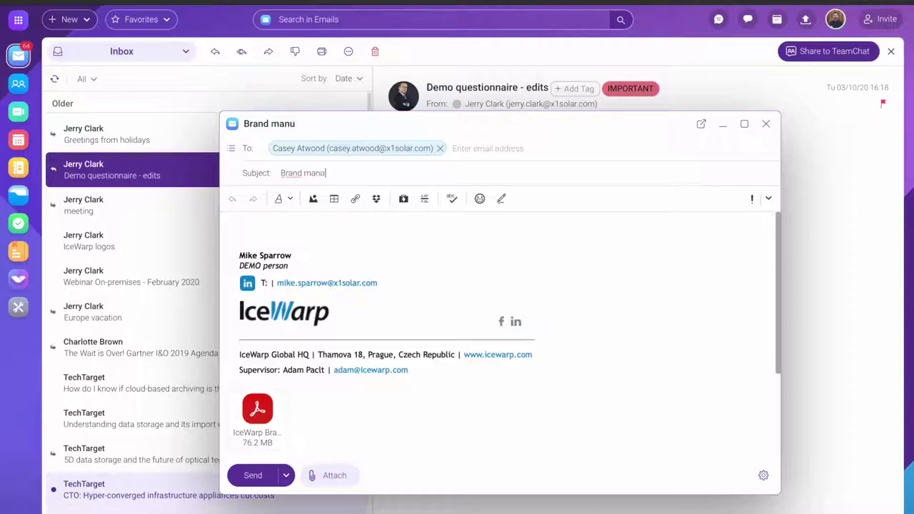
Step: Write "Attached." in the body of the brand manual email and send it
left_click(235, 229)
type("Attached.")
left_click(254, 476)
left_click(886, 18)
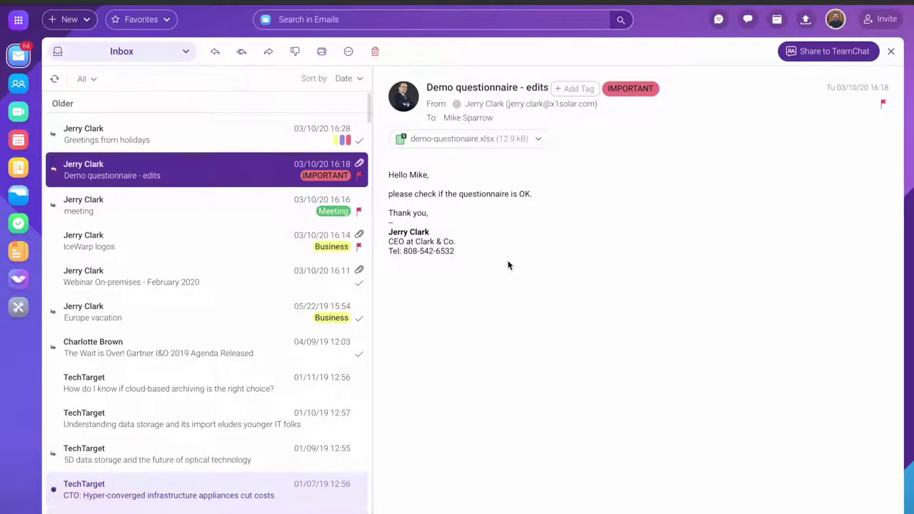
Step: Open the calendar and check the mala zasedacka and fun.room resource bookings by showing them briefly, leaving both hidden again
left_click(18, 141)
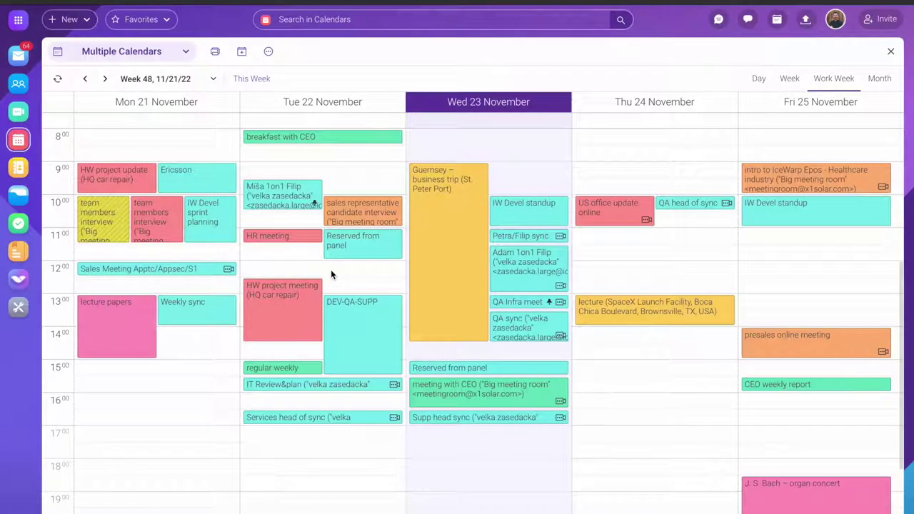
left_click(186, 53)
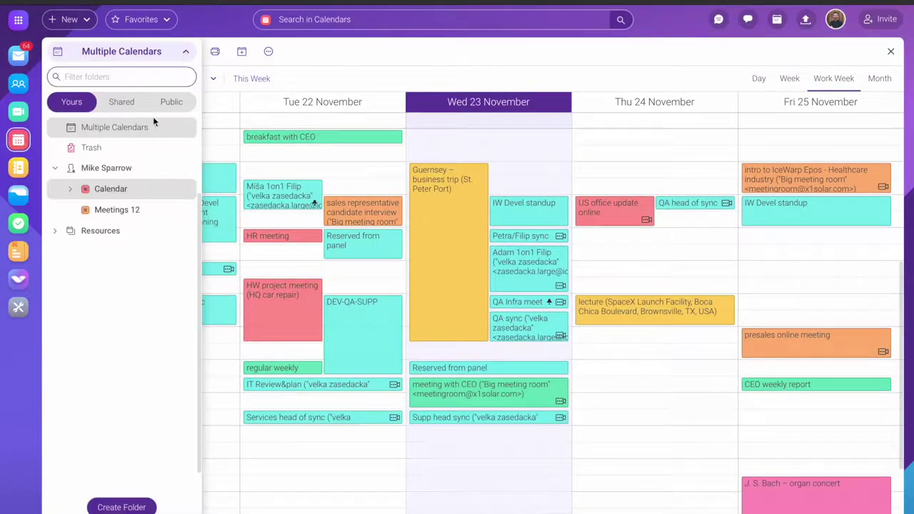
left_click(56, 230)
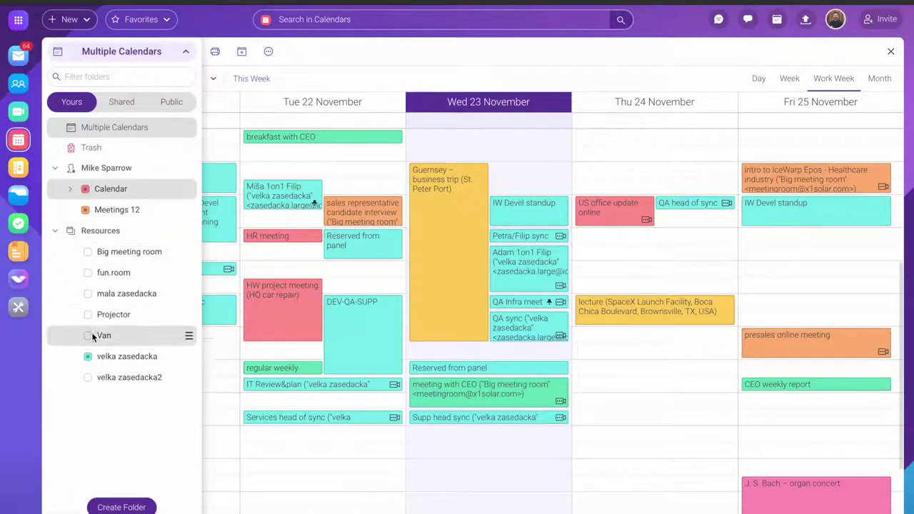
left_click(88, 293)
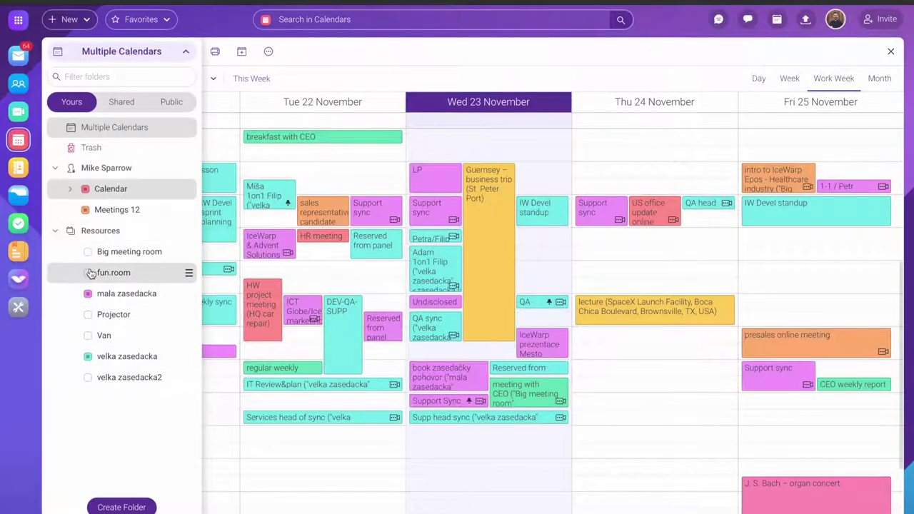
left_click(88, 273)
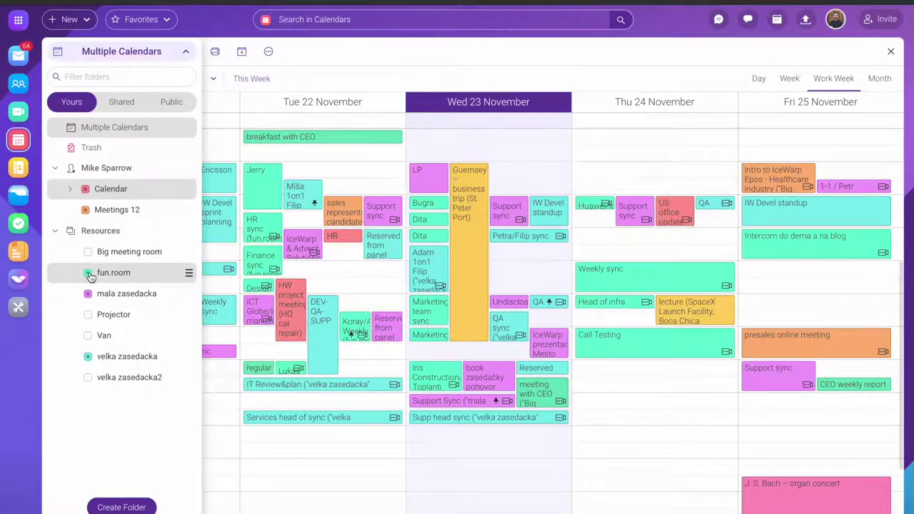
left_click(88, 274)
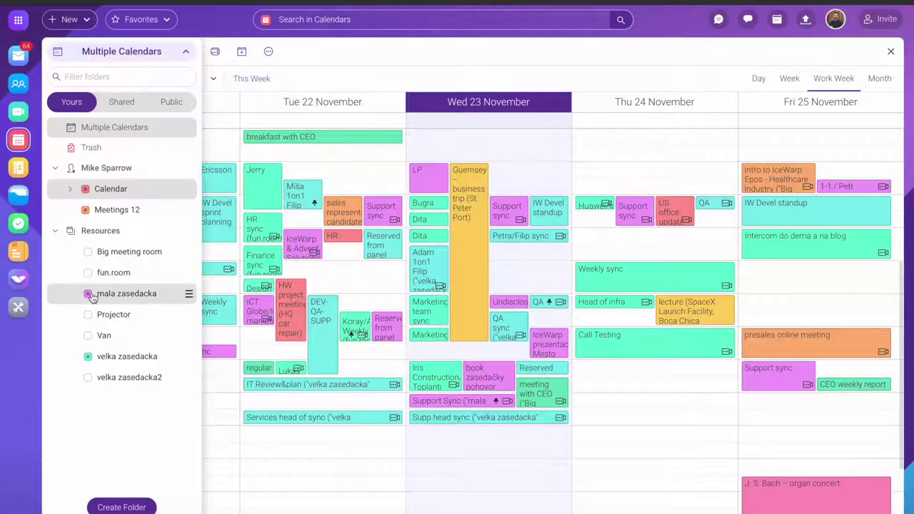
left_click(88, 294)
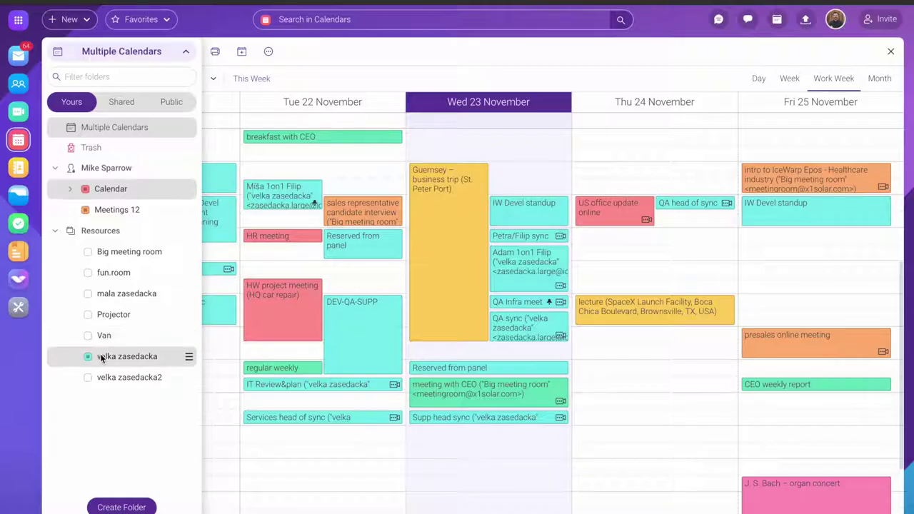
Step: Look at the options of the velka zasedacka calendar and review the shared and public calendar lists
right_click(102, 359)
mouse_move(124, 367)
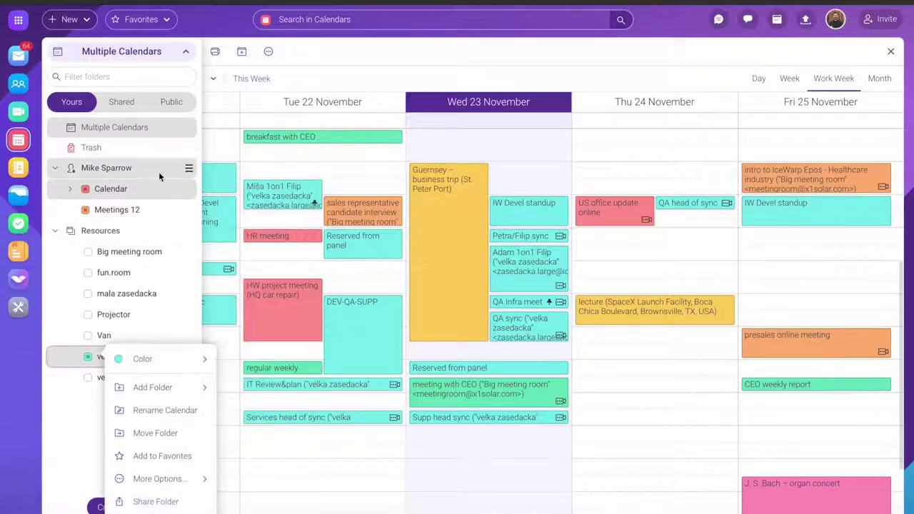
left_click(128, 102)
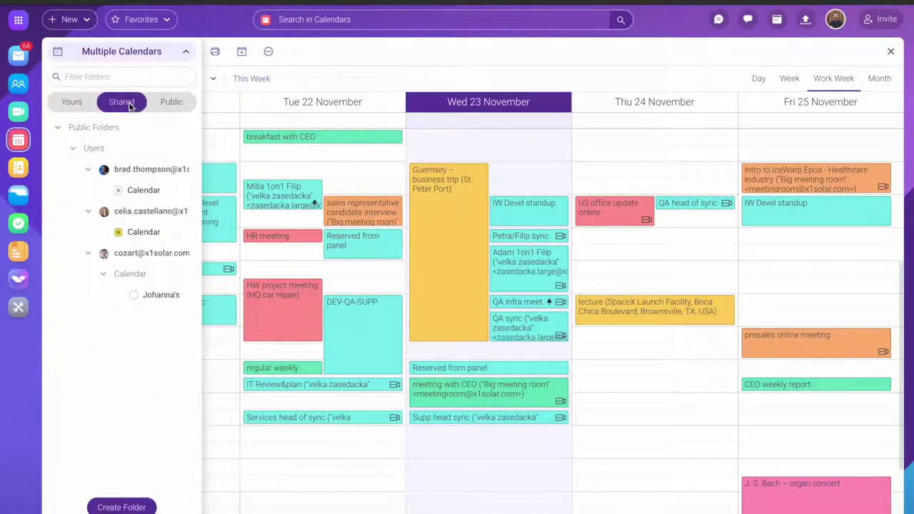
left_click(179, 102)
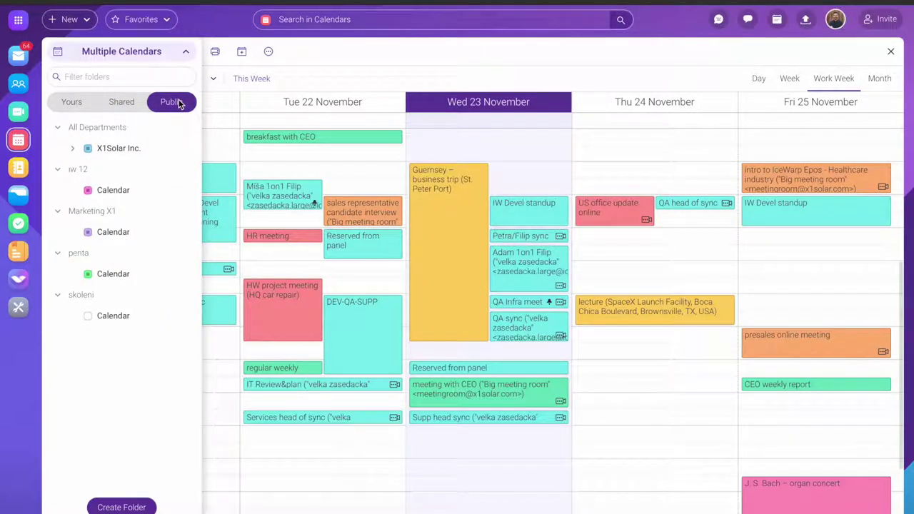
left_click(180, 56)
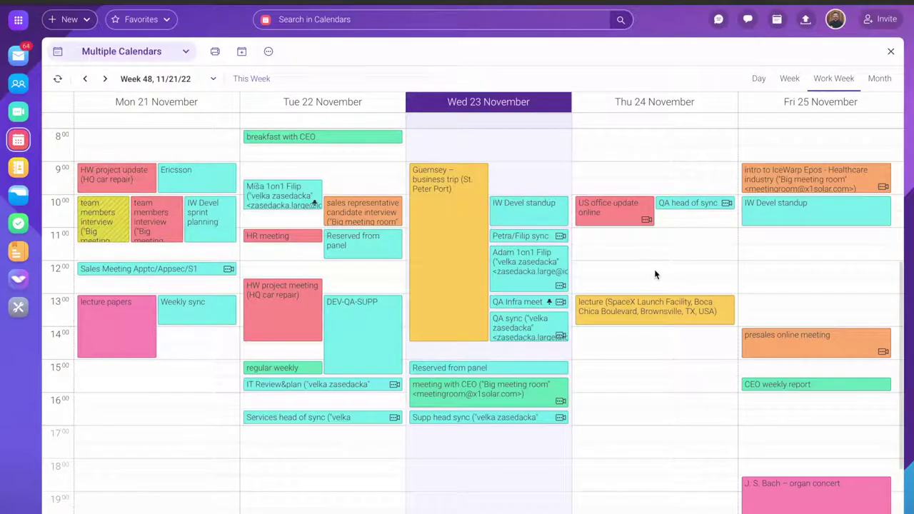
Step: Start a new appointment on Thursday 24 November at 12:00 titled "Project A kick off meeting"
left_click(654, 271)
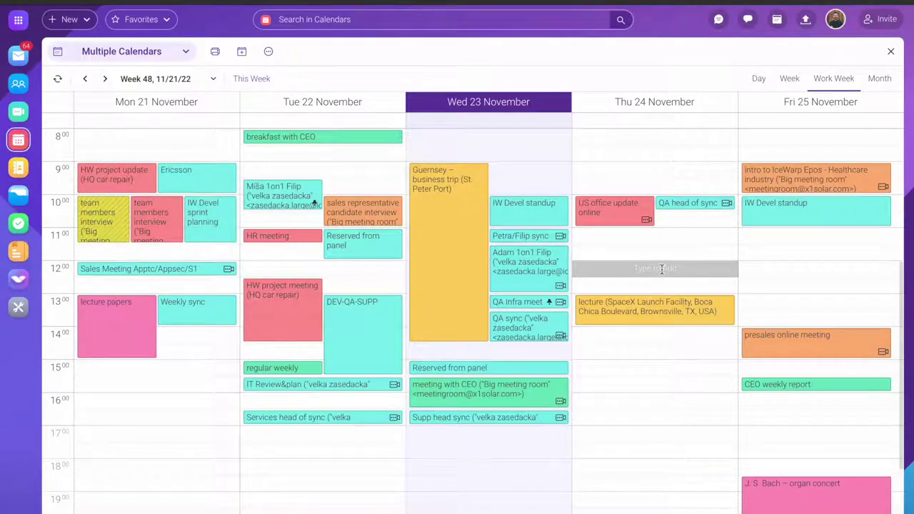
right_click(662, 268)
left_click(694, 276)
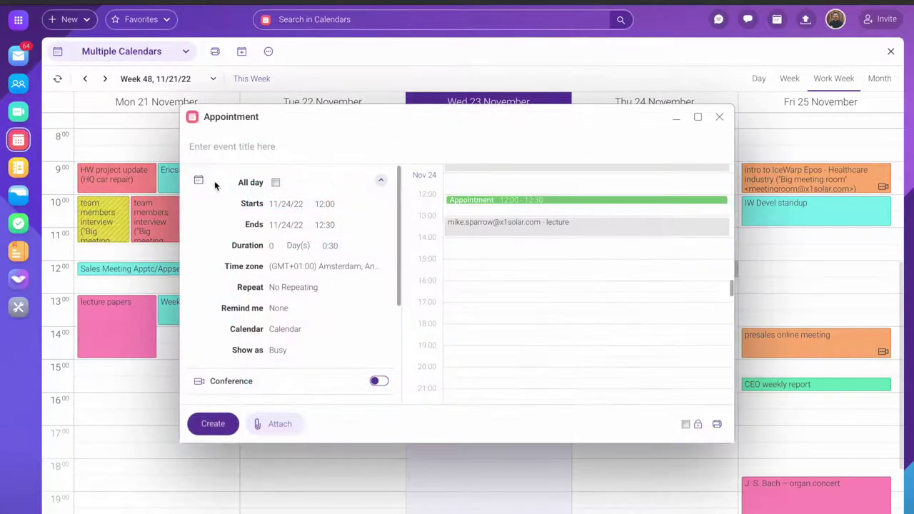
type("Proj")
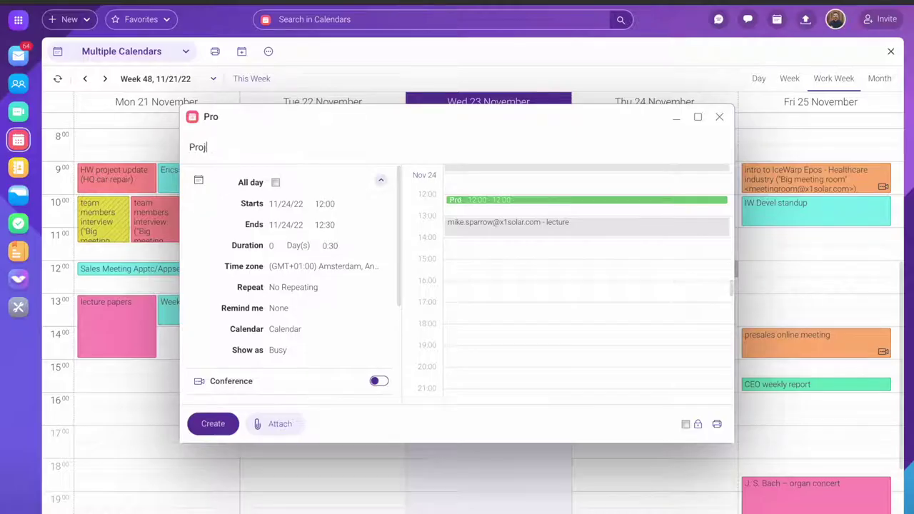
type("ect A kickc")
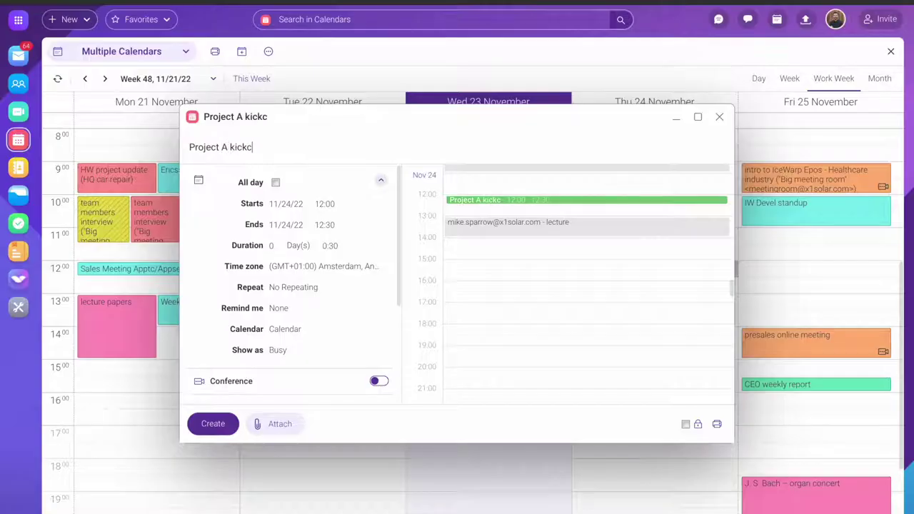
key("BackSpace")
type("off mee")
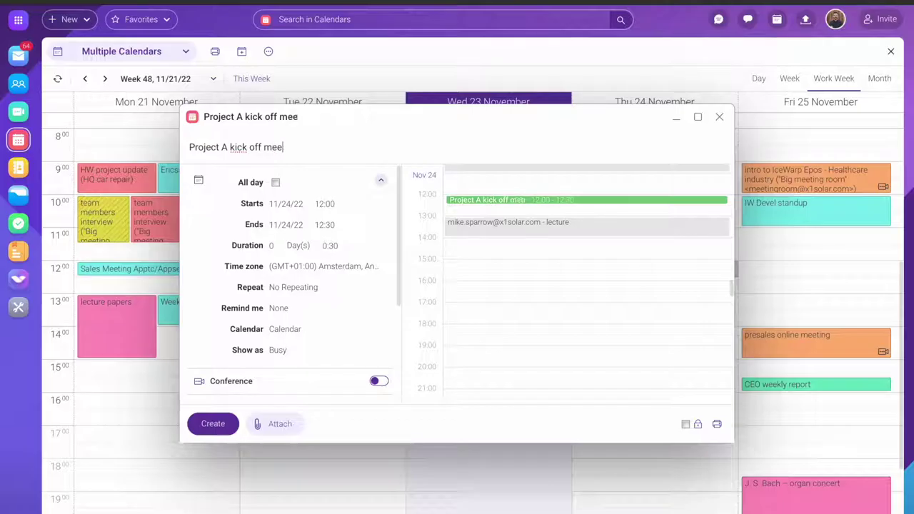
type("ting")
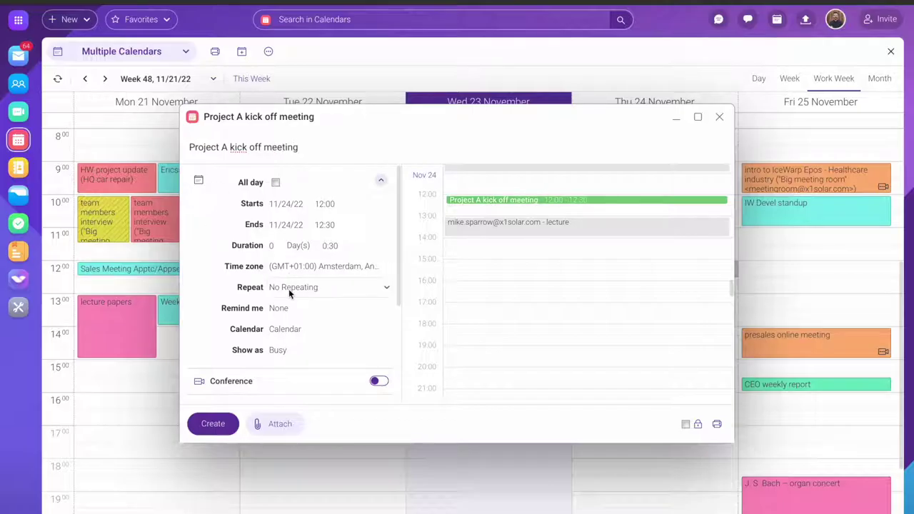
Step: Set the reminder to 10 minutes before and add a conference with auto recording and the lobby enabled
left_click(281, 307)
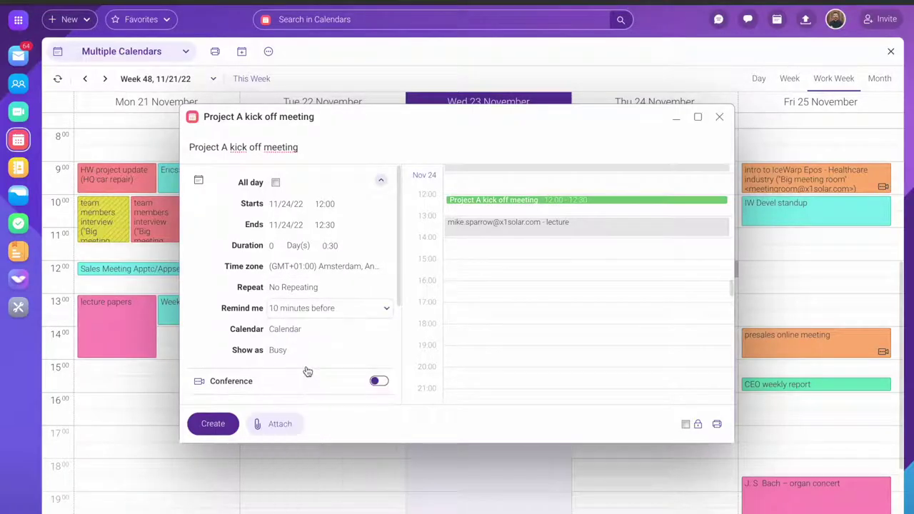
scroll(335, 328, "down", 3)
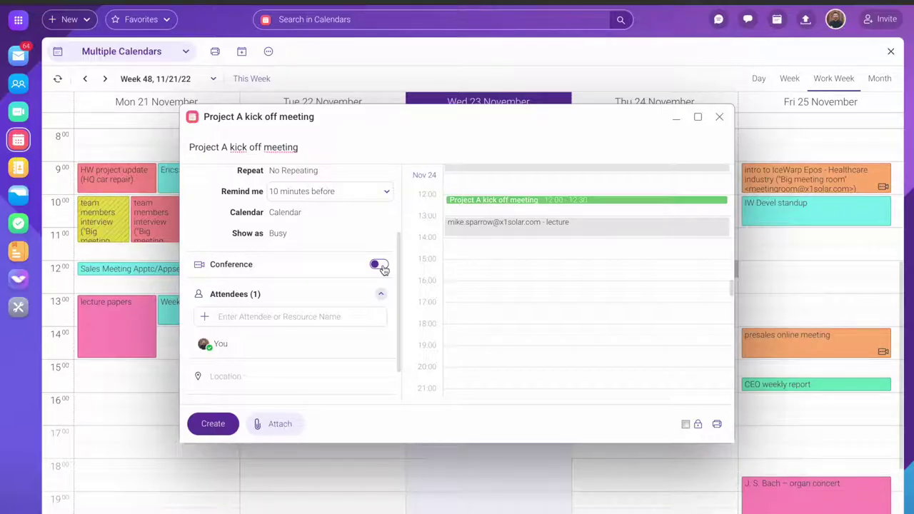
left_click(378, 265)
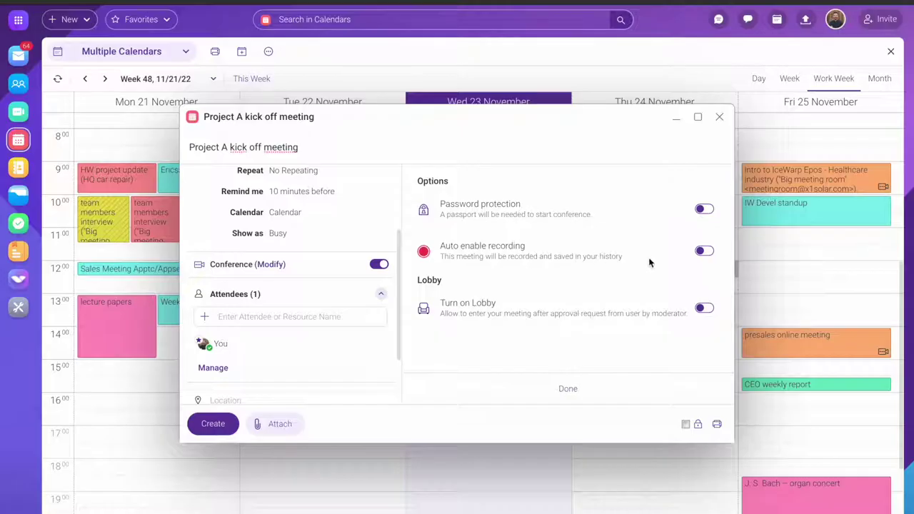
left_click(704, 252)
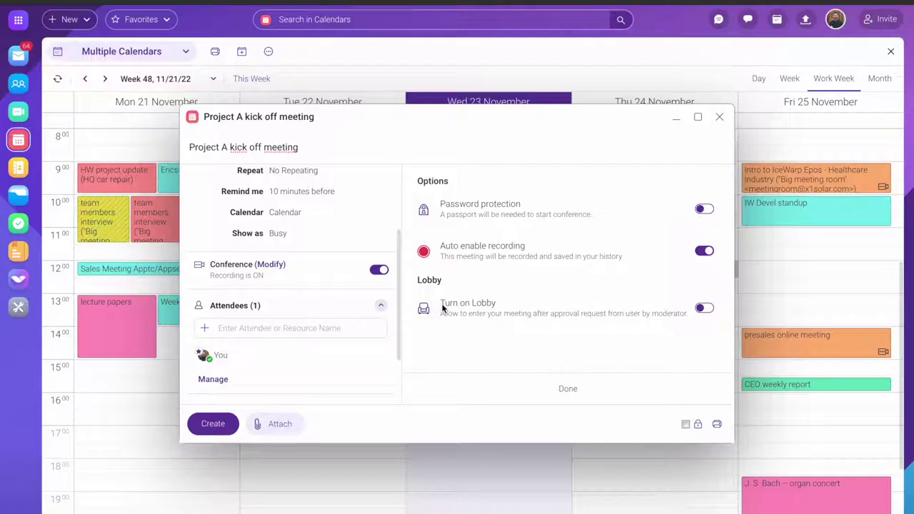
left_click(709, 312)
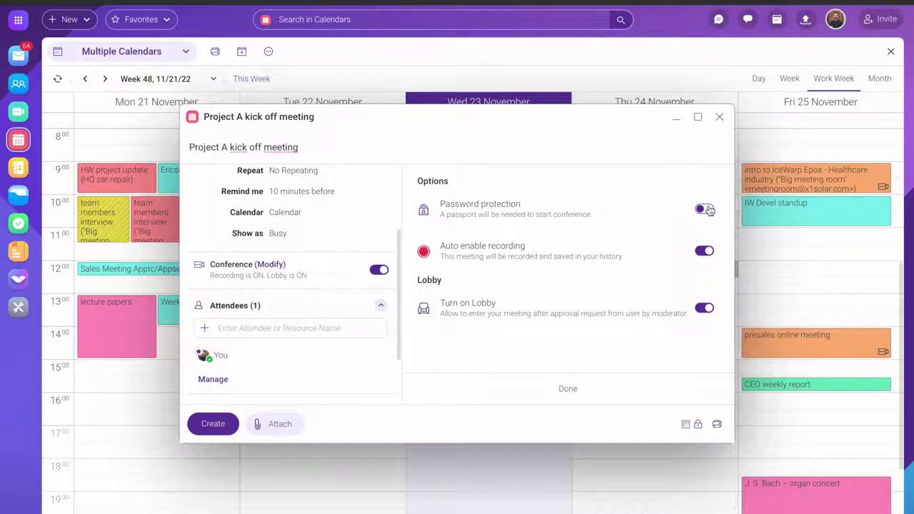
left_click(568, 388)
Step: Add three suggested x1solar colleagues as attendees and set the location to "Big meeting room"
left_click(272, 328)
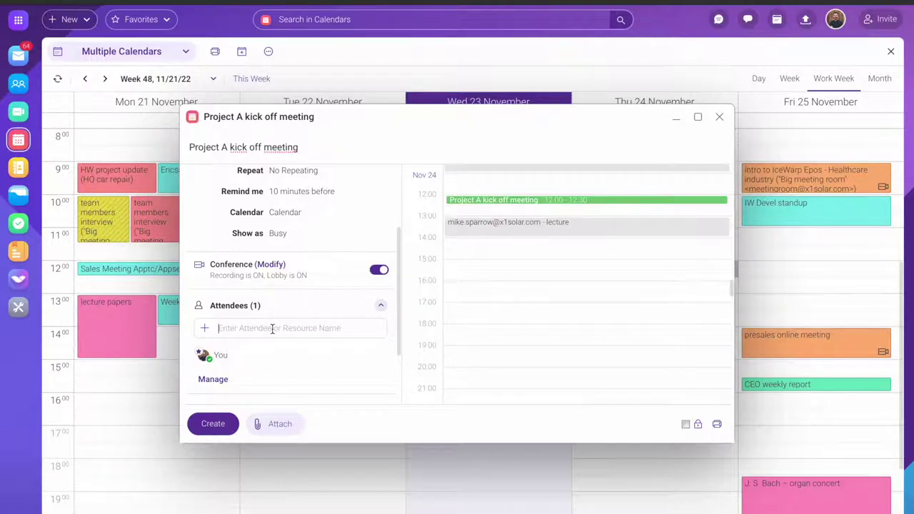
type("case")
left_click(257, 358)
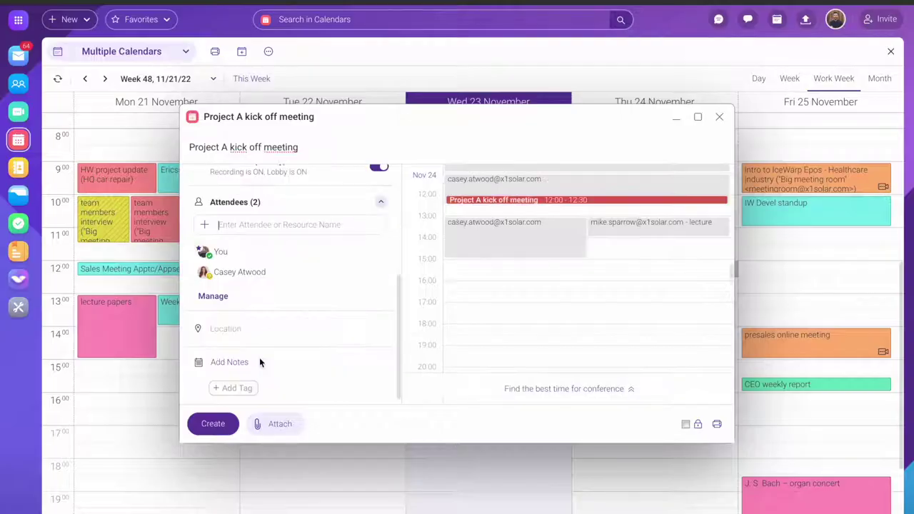
type("celi")
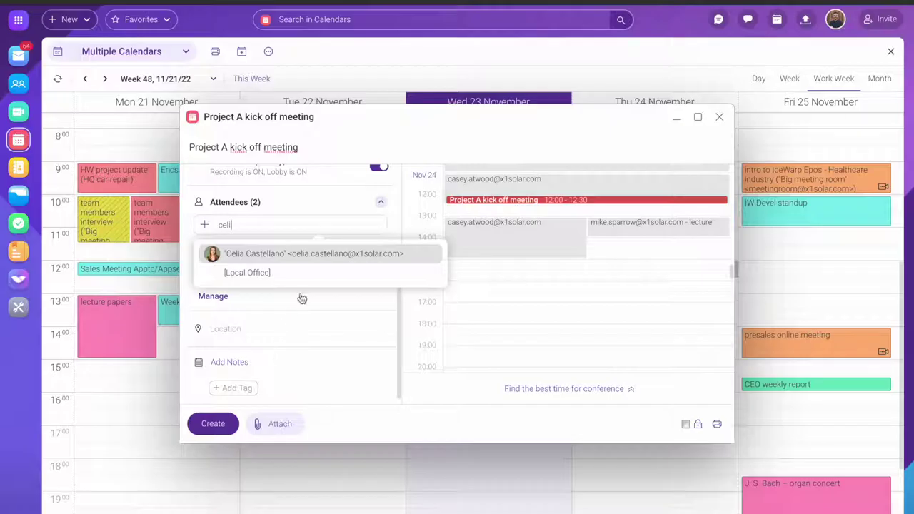
left_click(335, 256)
type("town")
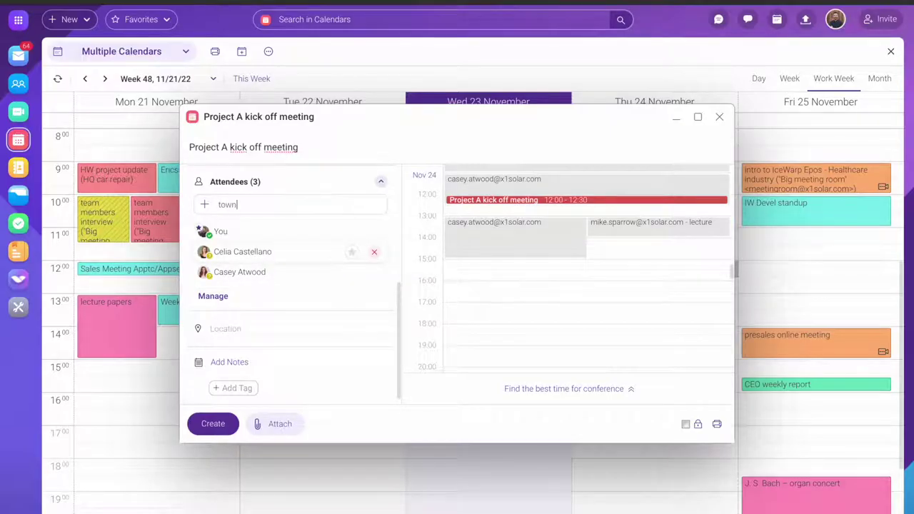
left_click(334, 232)
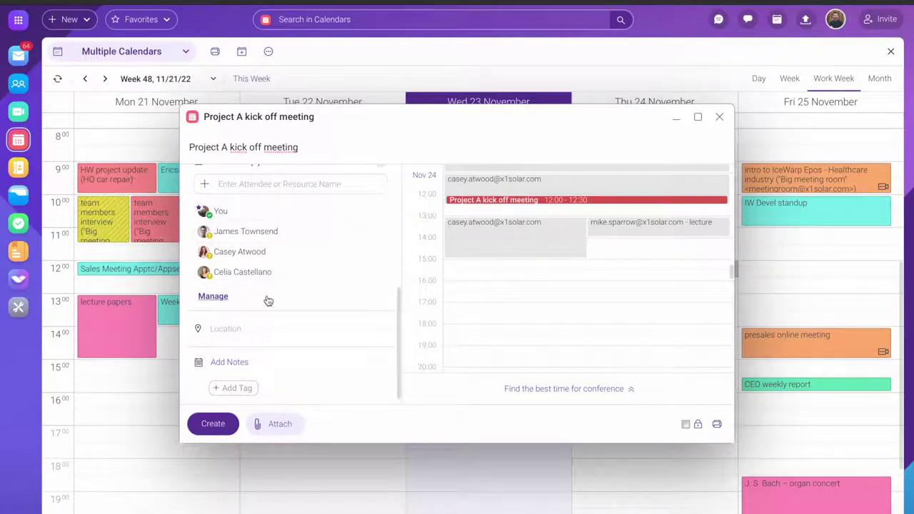
left_click(251, 331)
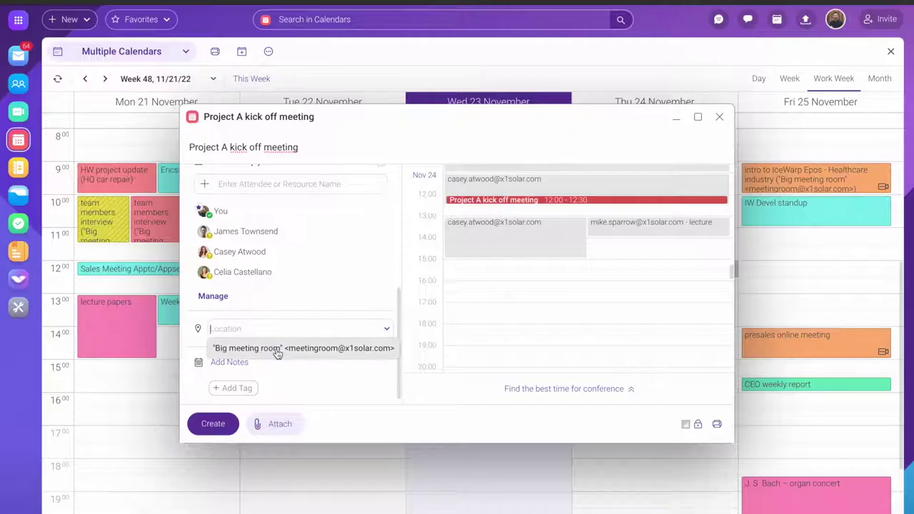
left_click(278, 350)
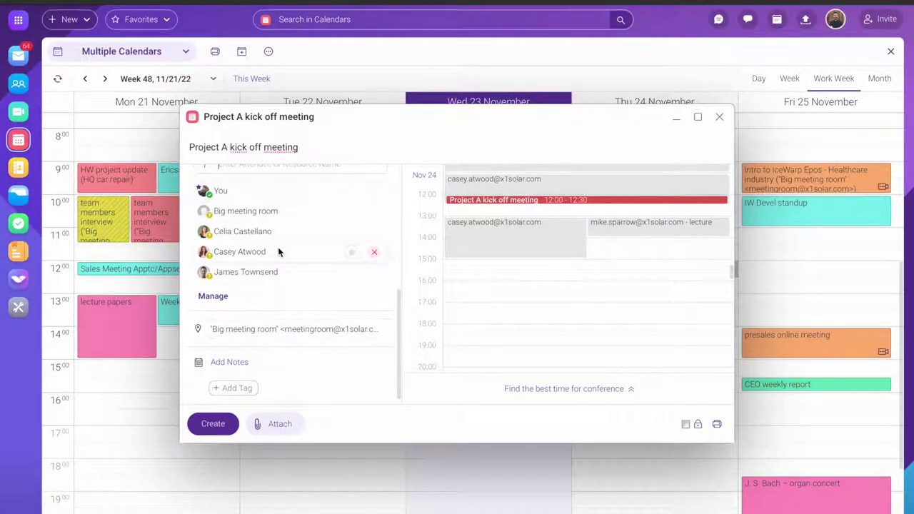
Step: Find the best time for the conference and move the meeting to the free 15:00 - 15:30 slot
scroll(280, 250, "up", 4)
scroll(279, 249, "up", 2)
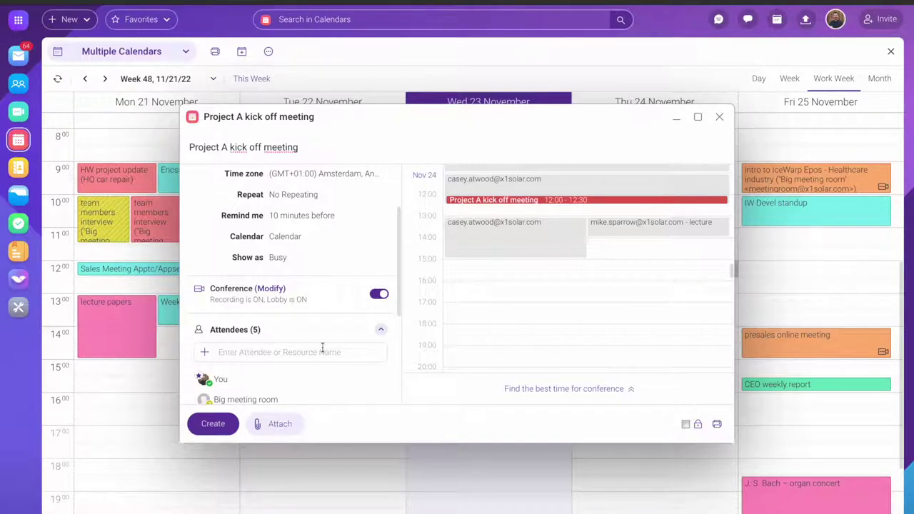
scroll(305, 336, "down", 3)
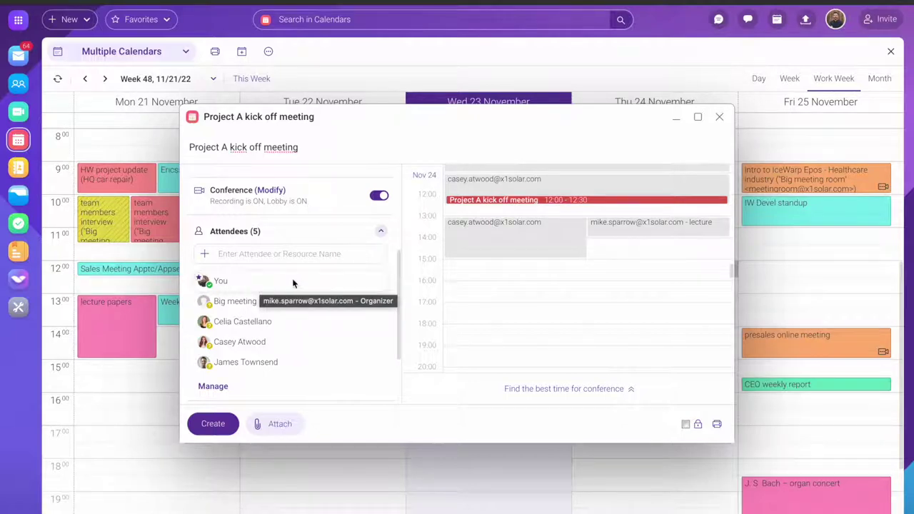
left_click(564, 392)
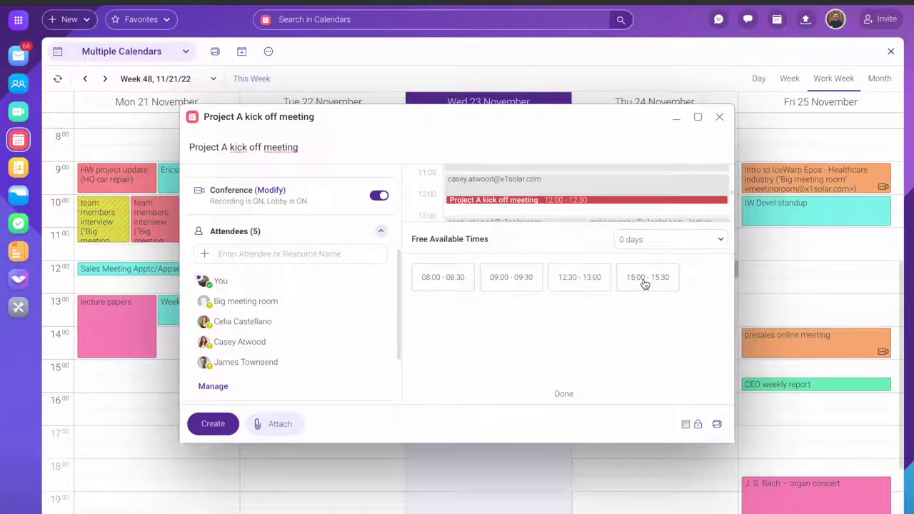
left_click(645, 284)
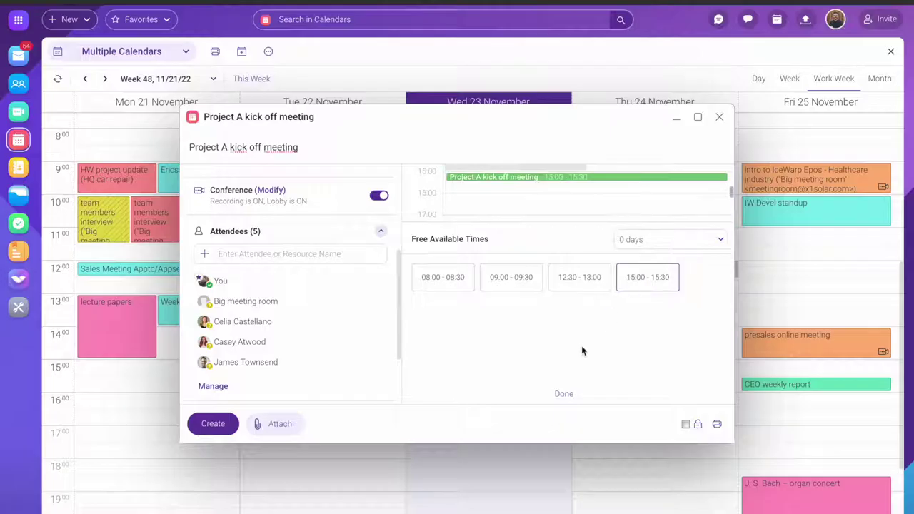
left_click(567, 398)
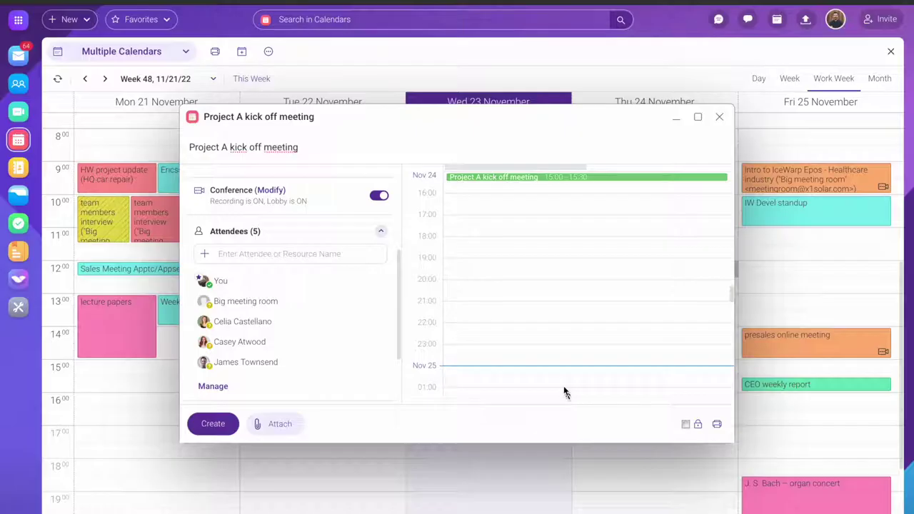
Step: Check the 15:00 - 15:30 slot on Nov 24 in the availability timeline and create the Project A kick off meeting
scroll(552, 283, "up", 1)
scroll(552, 284, "up", 3)
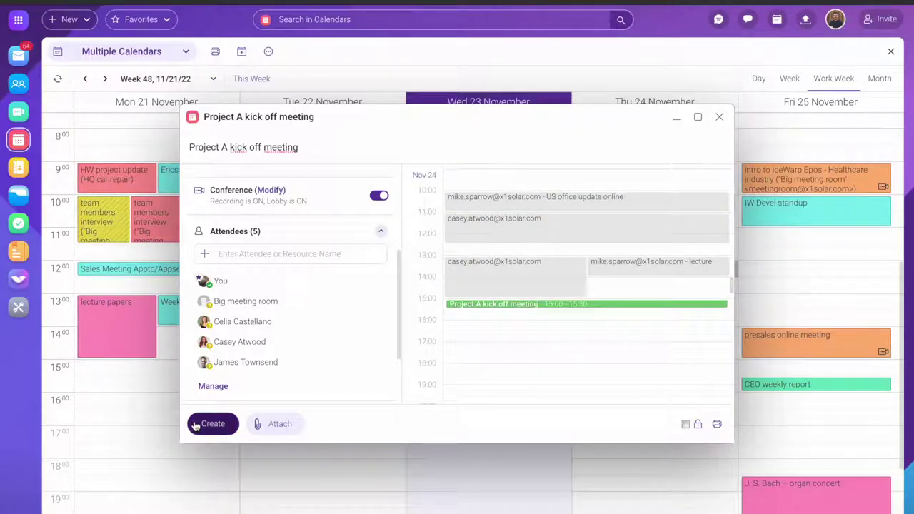
left_click(216, 427)
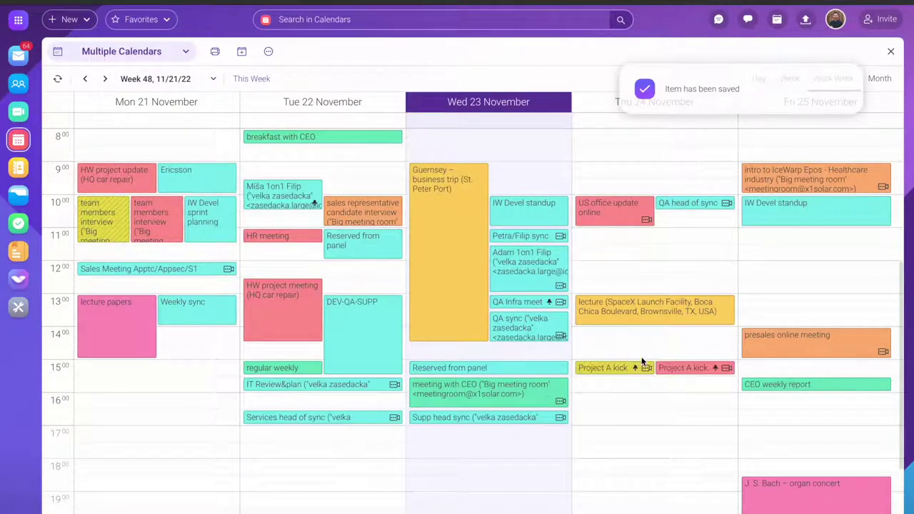
Step: View the details and available actions of the new Project A kick off meeting on Thursday 24 November, leaving it as is
left_click(677, 373)
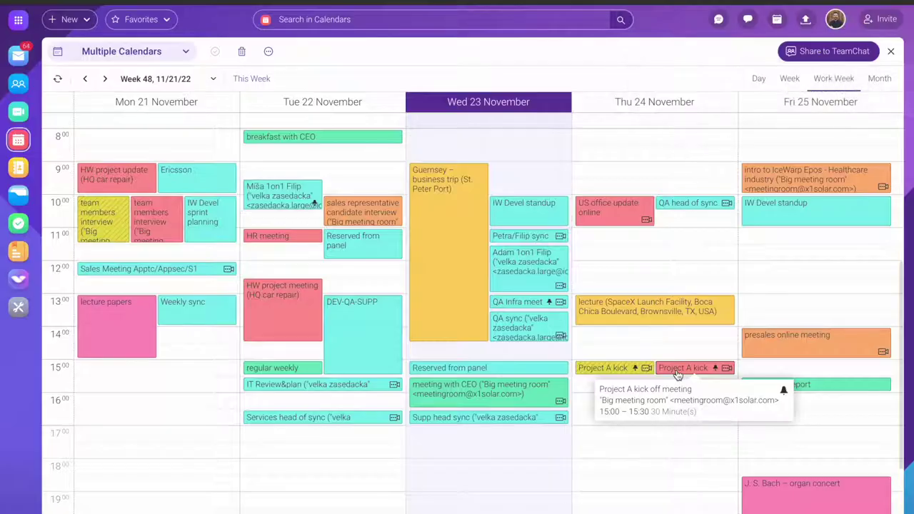
right_click(677, 374)
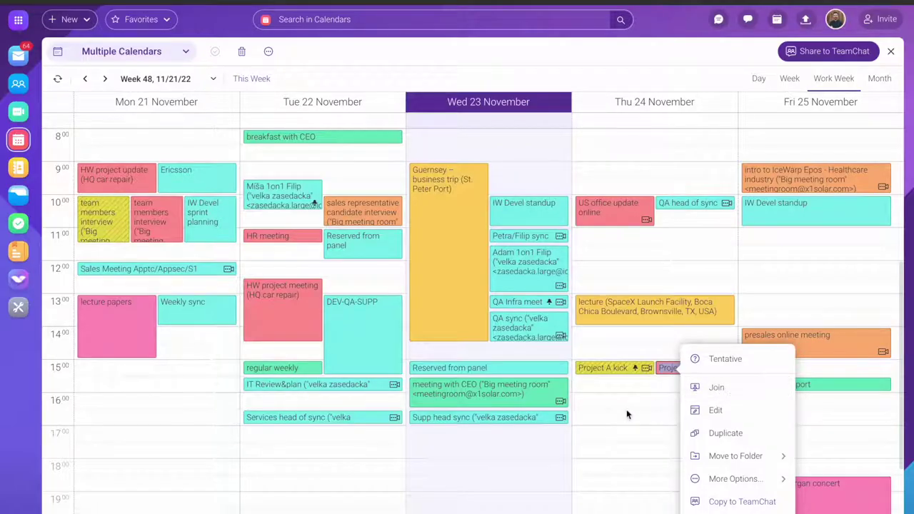
left_click(626, 409)
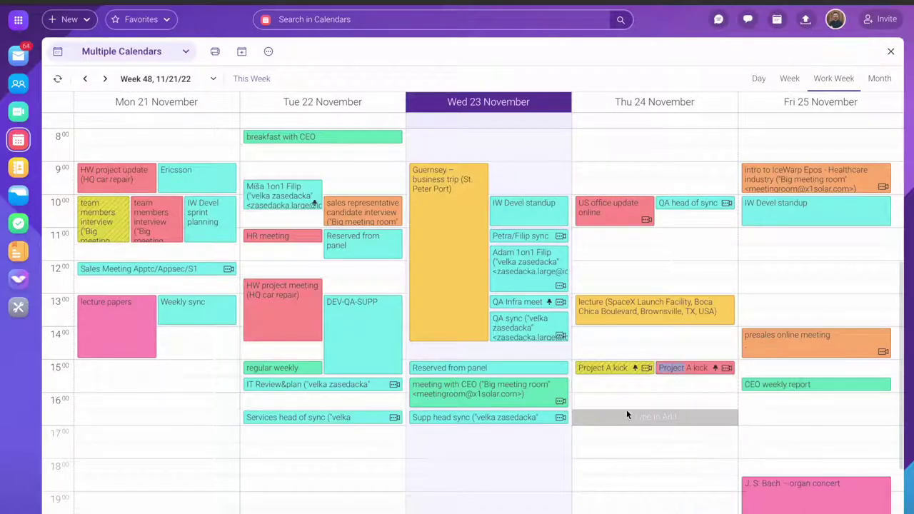
Step: Go to the email inbox and read the Big meeting room's reply to the Project A kick off meeting invitation
left_click(21, 56)
left_click(143, 137)
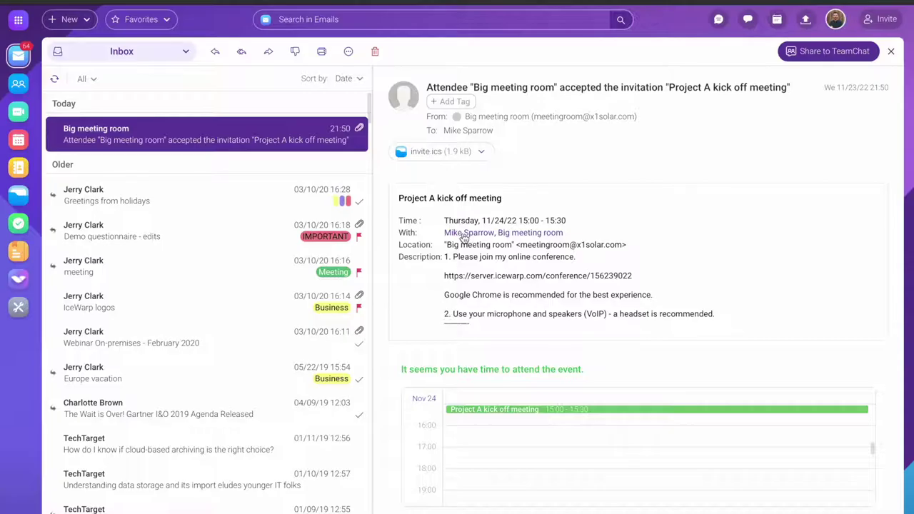
Step: View the list of upcoming conferences, and return to the calendar to check Monday's HW project update event
left_click(18, 113)
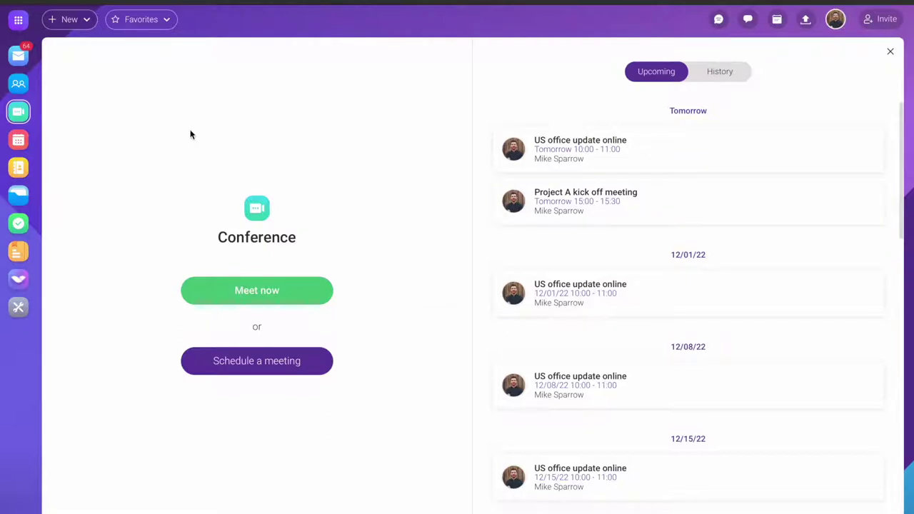
left_click(18, 140)
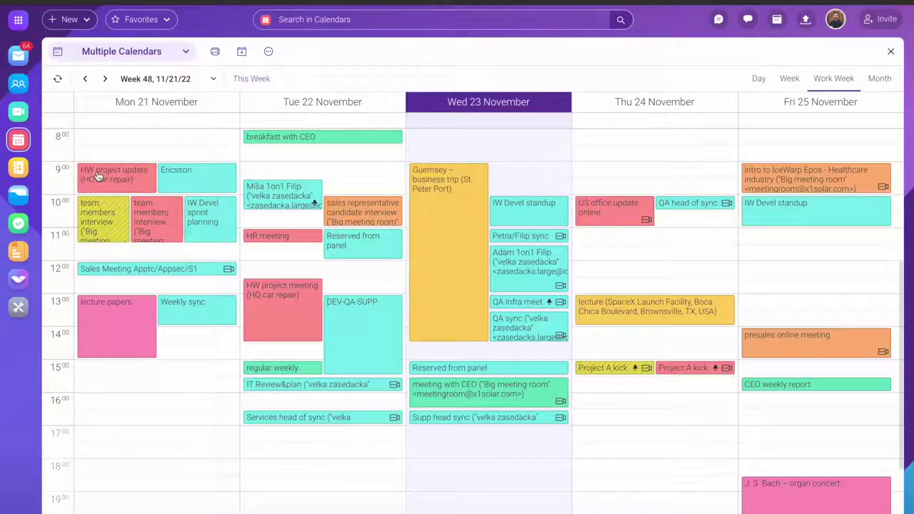
mouse_move(95, 176)
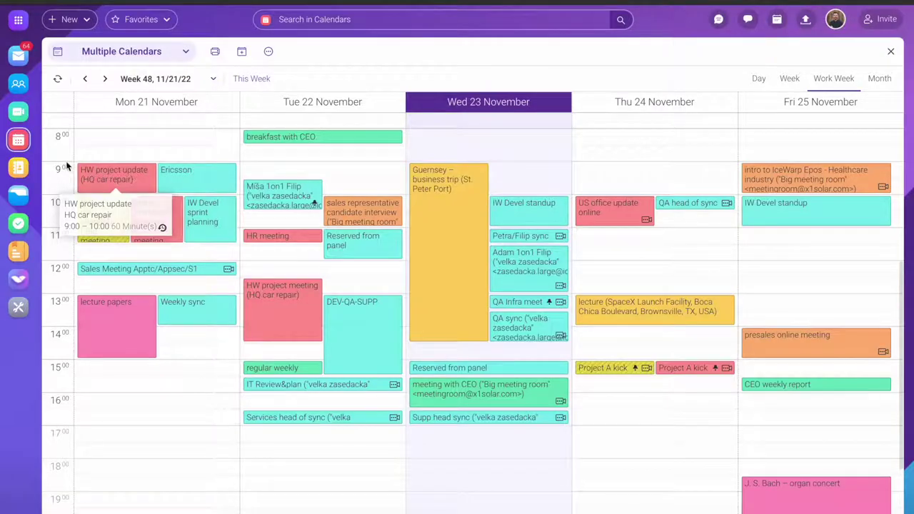
Step: Open the contacts module and look through the personal contact list
left_click(20, 168)
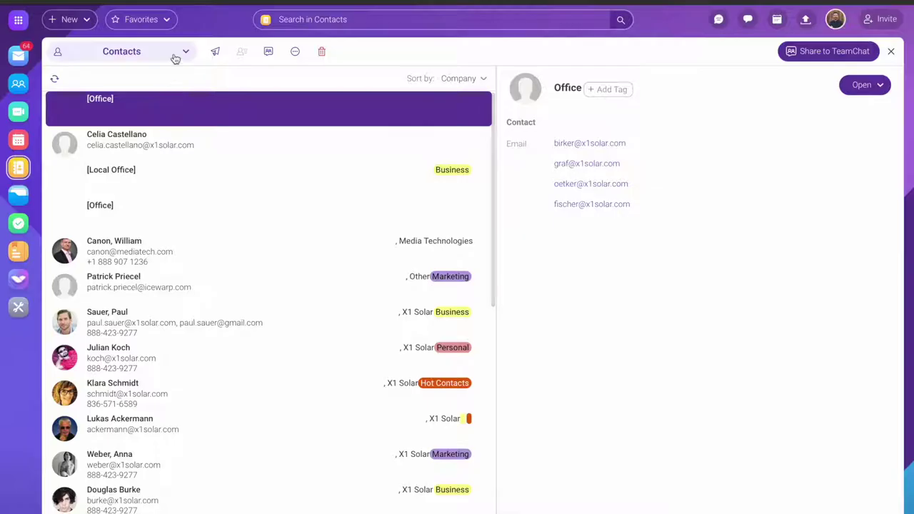
scroll(192, 422, "down", 5)
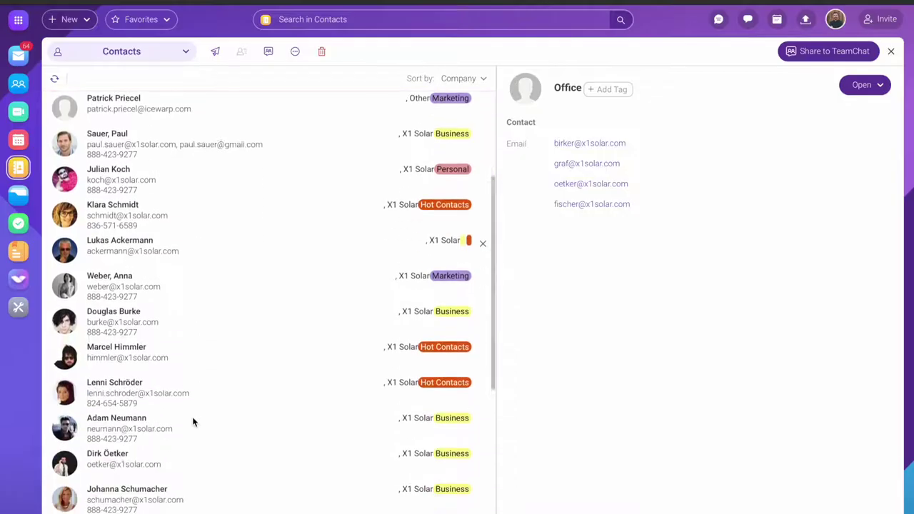
scroll(192, 421, "up", 5)
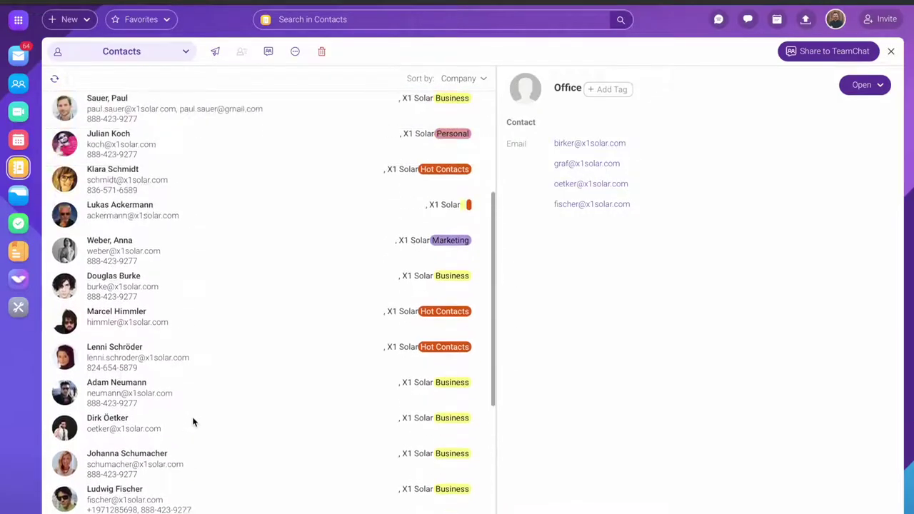
Step: Open the public All Departments contacts folder, view one colleague's contact details and look through the whole list
left_click(158, 53)
left_click(173, 103)
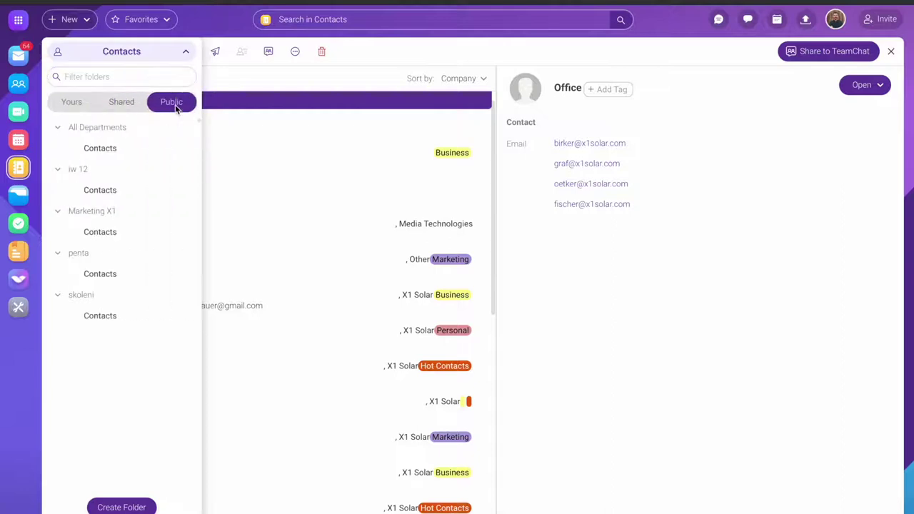
left_click(105, 152)
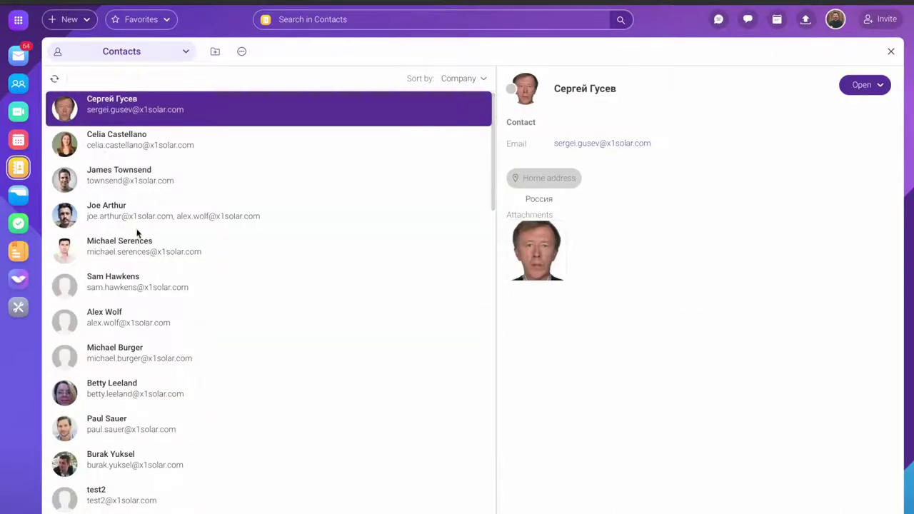
left_click(122, 253)
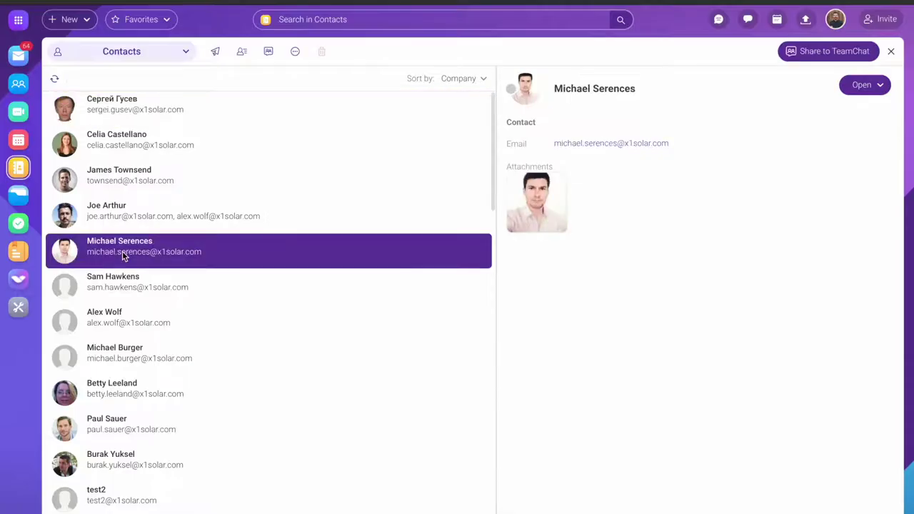
scroll(212, 228, "down", 4)
scroll(211, 228, "down", 20)
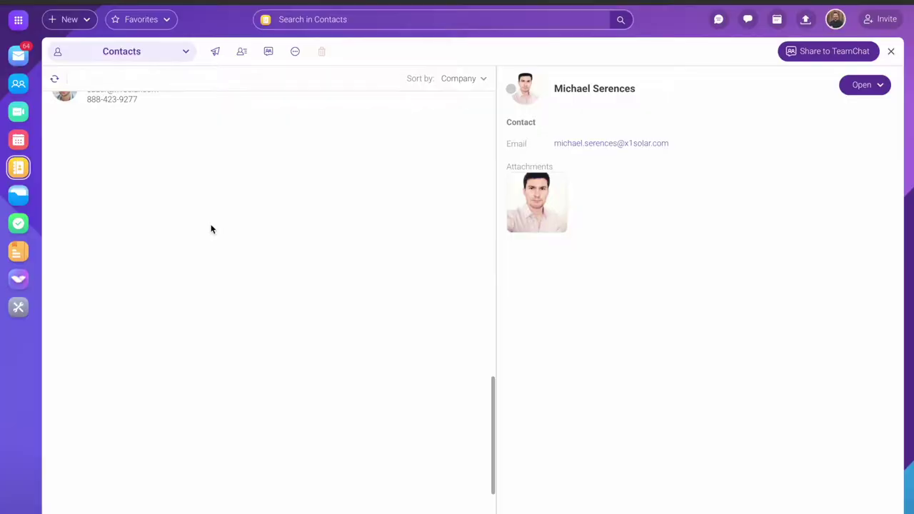
scroll(212, 228, "up", 15)
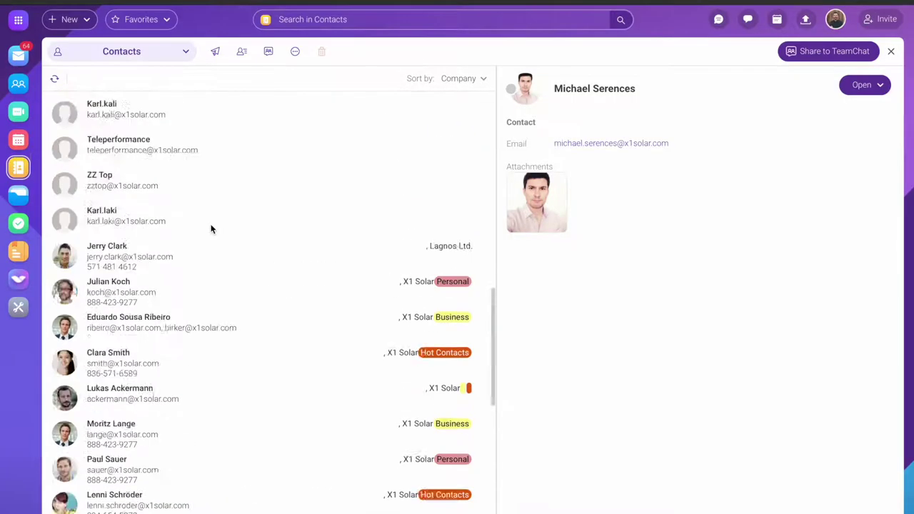
scroll(212, 228, "up", 5)
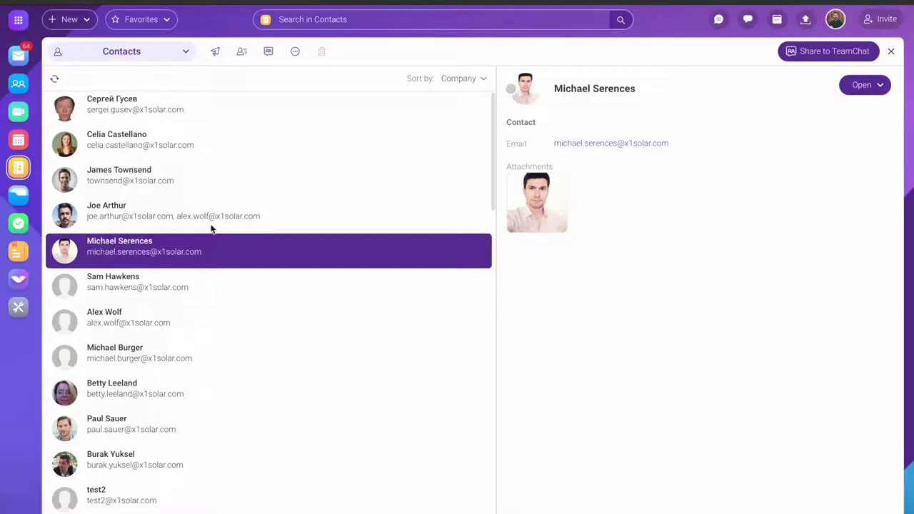
Step: Return to the personal Contacts folder among your own folders
left_click(153, 53)
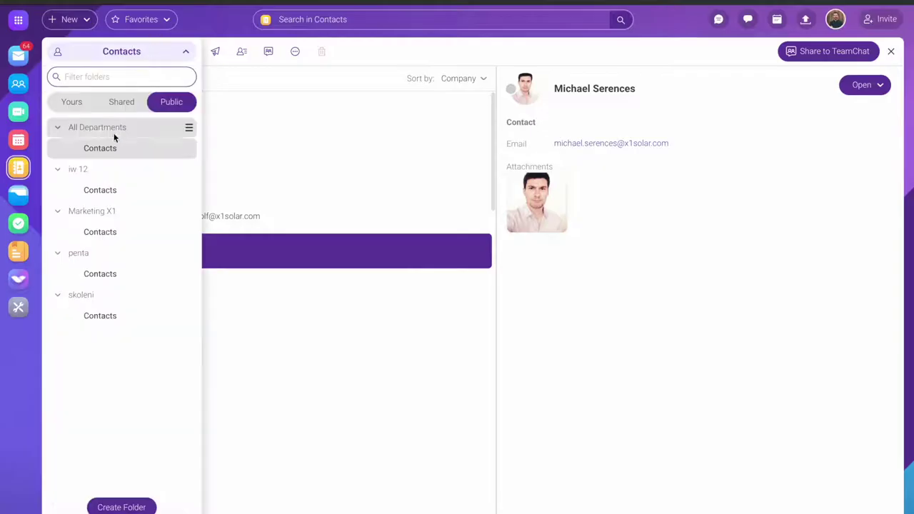
left_click(72, 102)
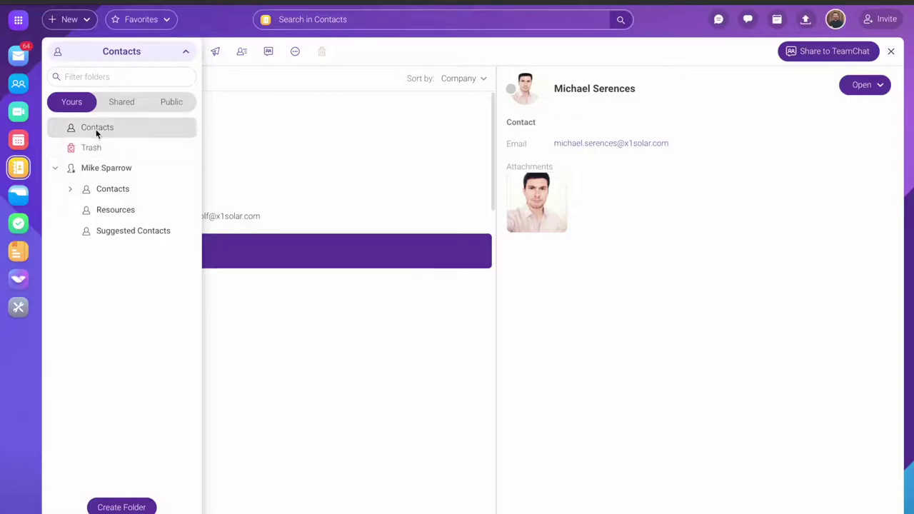
left_click(96, 128)
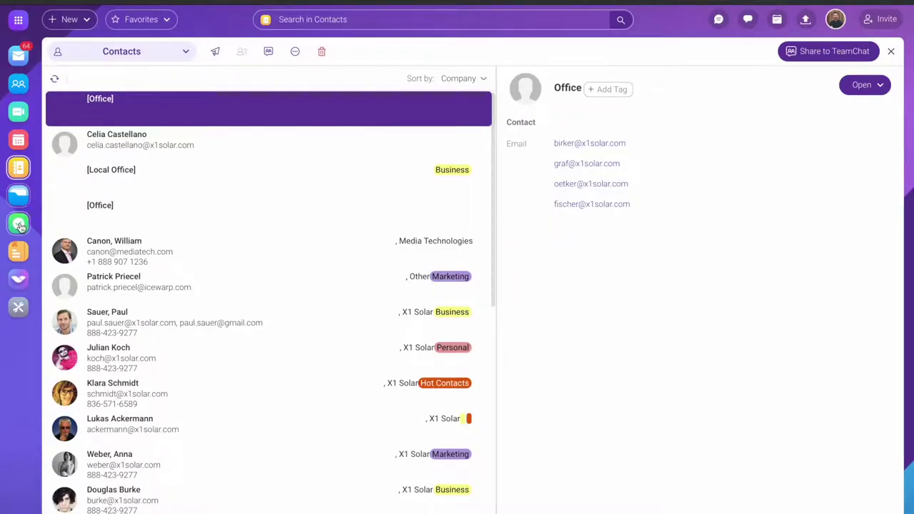
Step: Open the files module and review which types of new items can be created, such as Document, Spreadsheet and Presentation
left_click(19, 196)
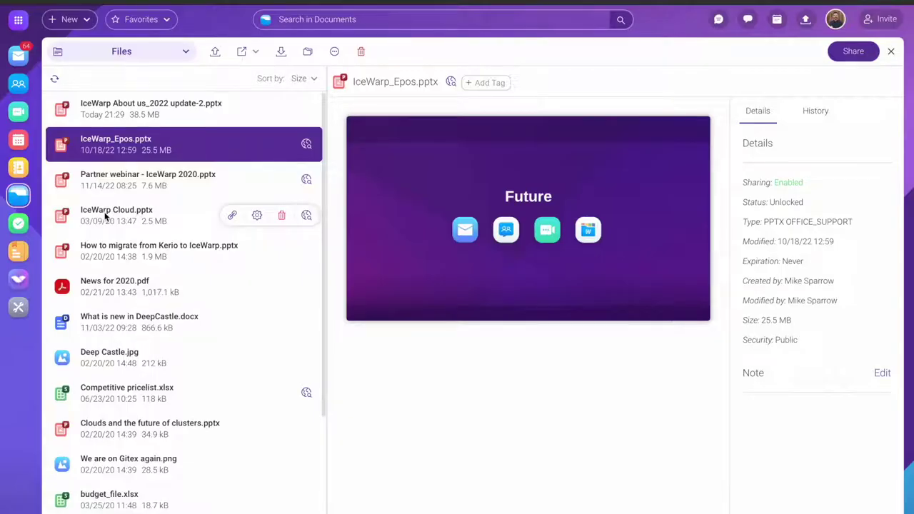
left_click(84, 26)
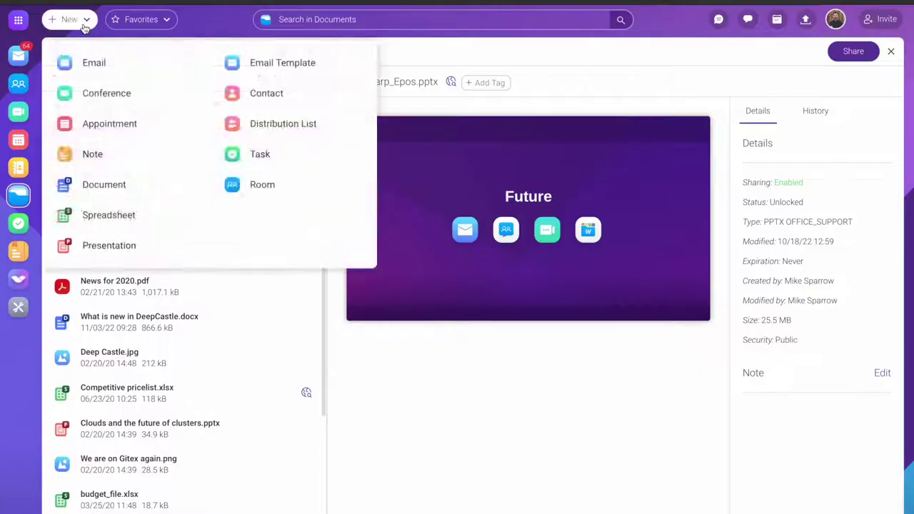
left_click(83, 19)
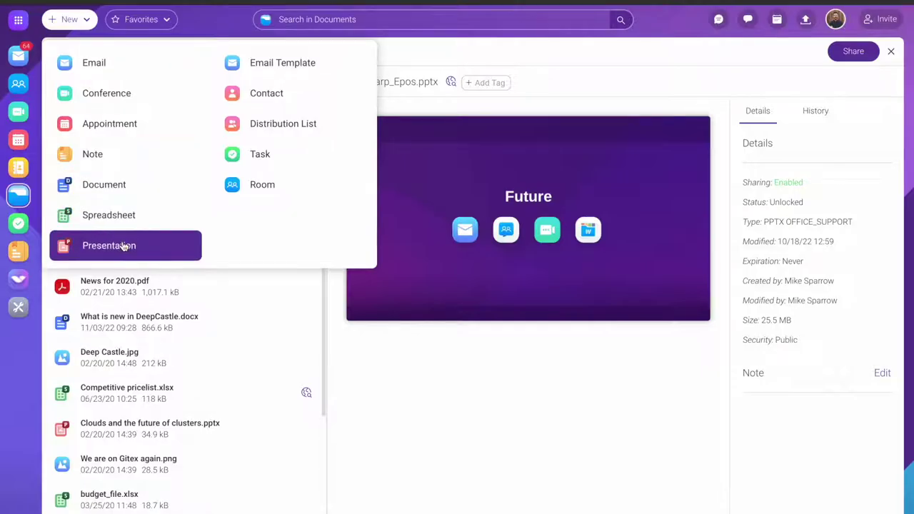
Step: Preview News for 2020.pdf, Deep Castle.jpg, Competitive pricelist.xlsx and IceWarp About us_2022 update-2.pptx in the file list
left_click(208, 286)
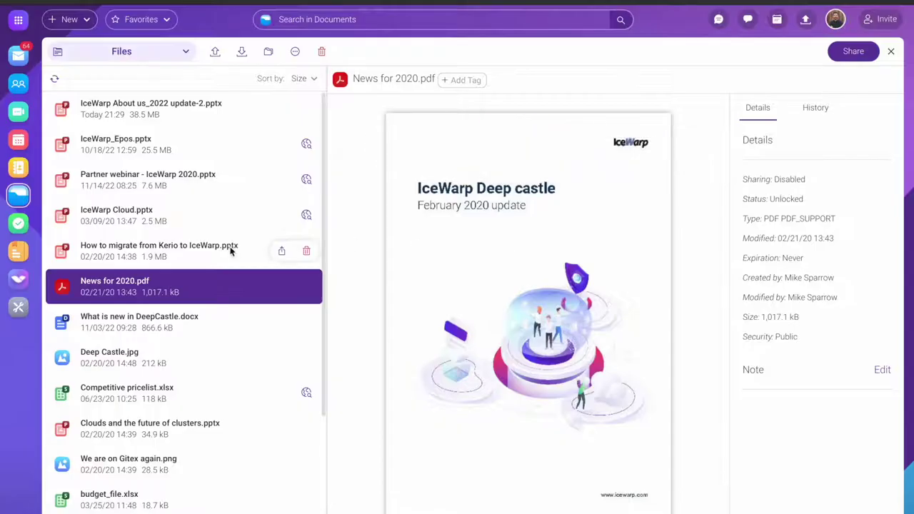
left_click(120, 361)
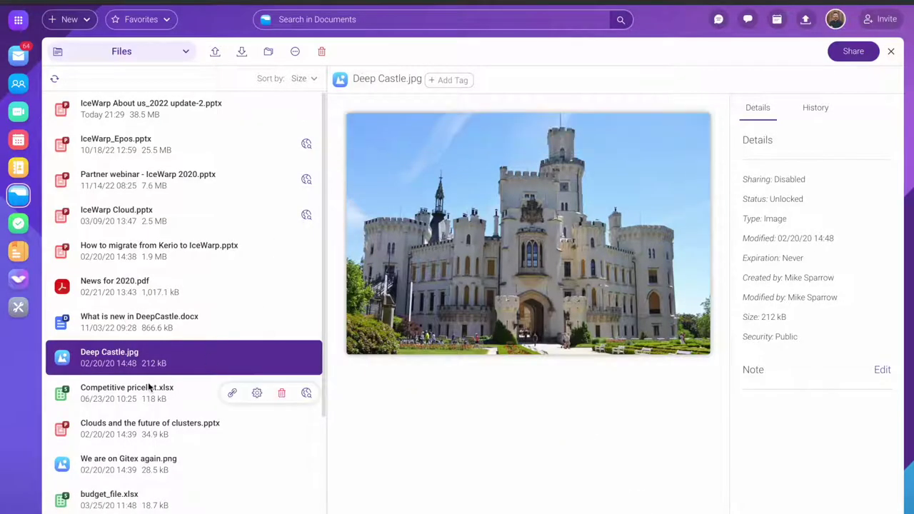
left_click(129, 396)
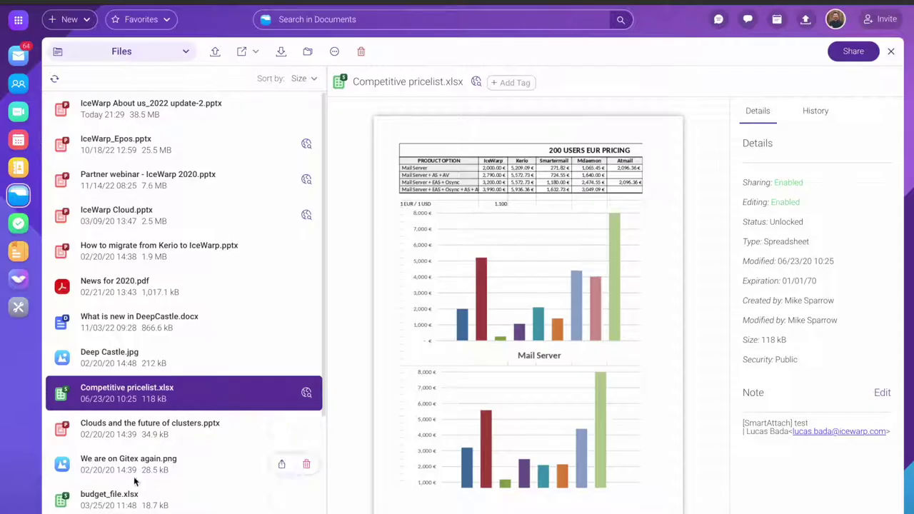
left_click(140, 290)
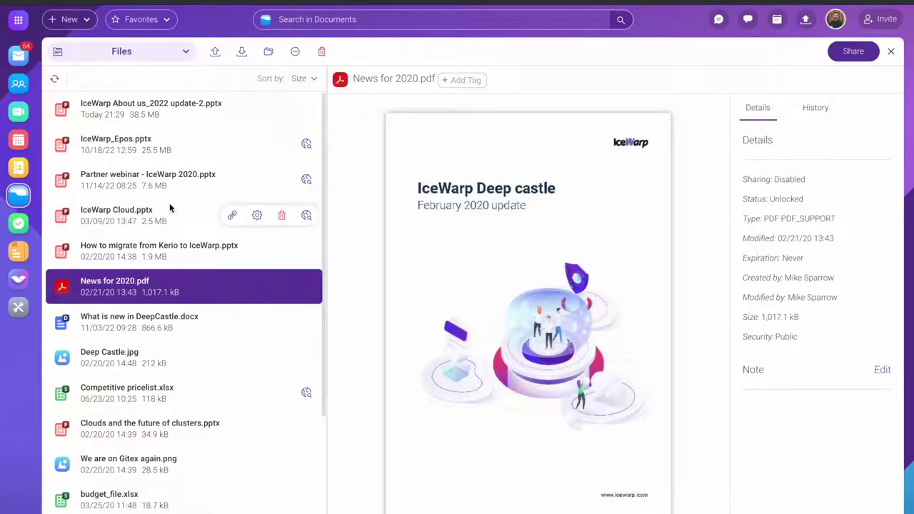
left_click(169, 110)
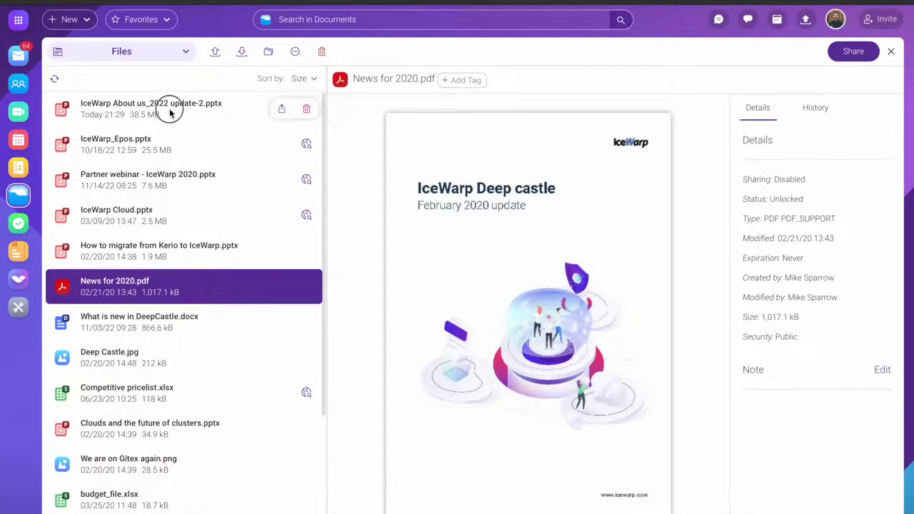
Step: Allow other people to edit the shared IceWarp_Epos.pptx, and switch password protection on and off again in its sharing settings
left_click(142, 148)
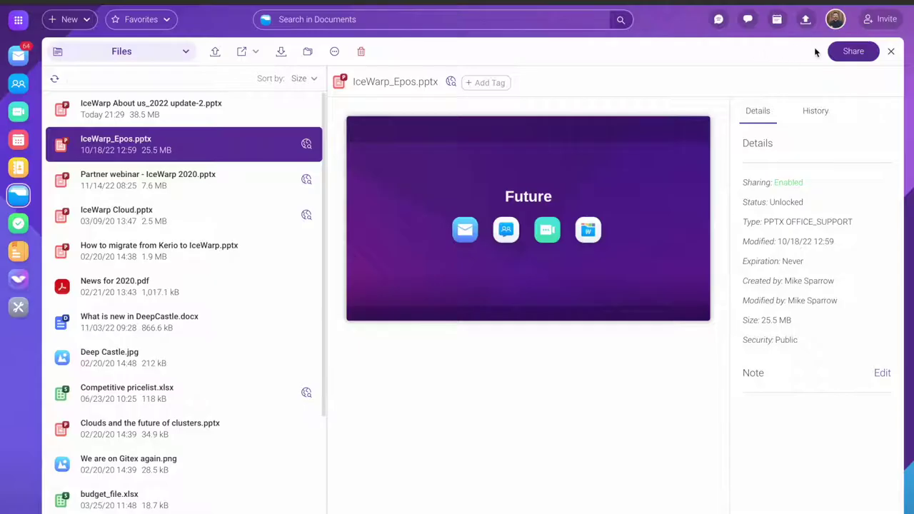
left_click(852, 53)
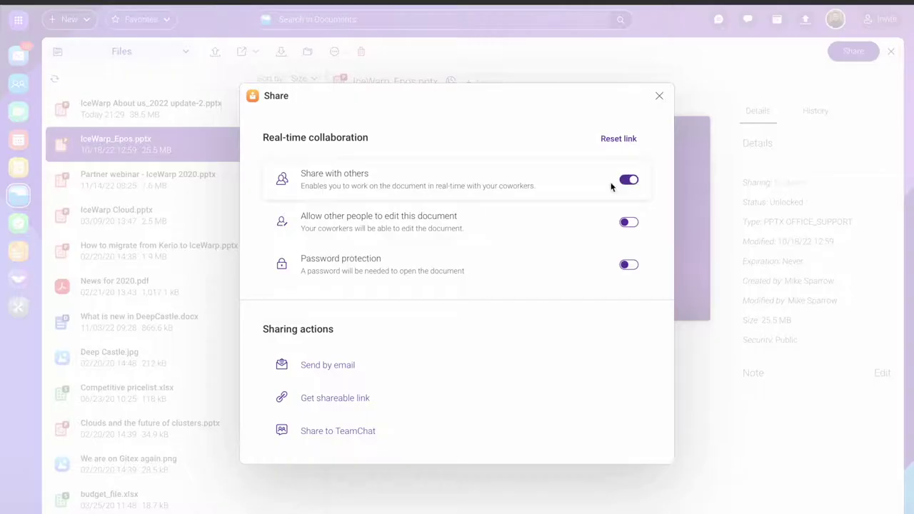
left_click(634, 225)
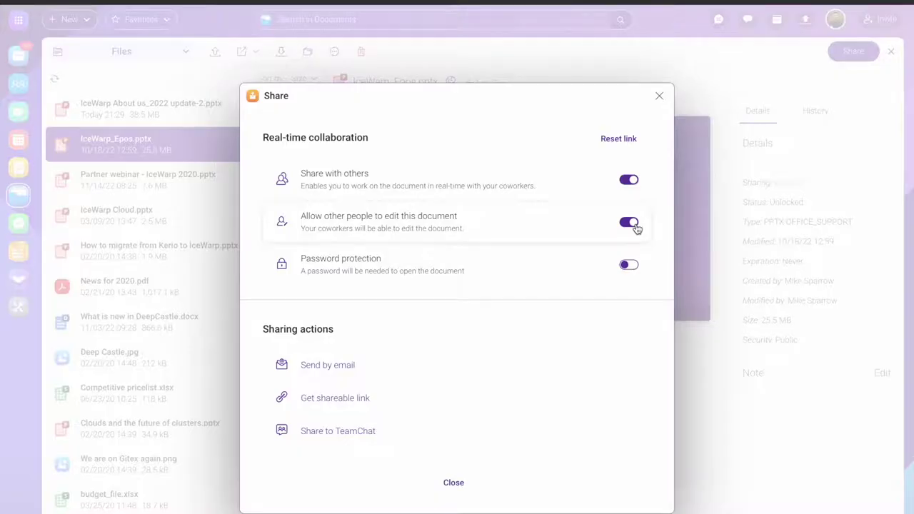
left_click(629, 265)
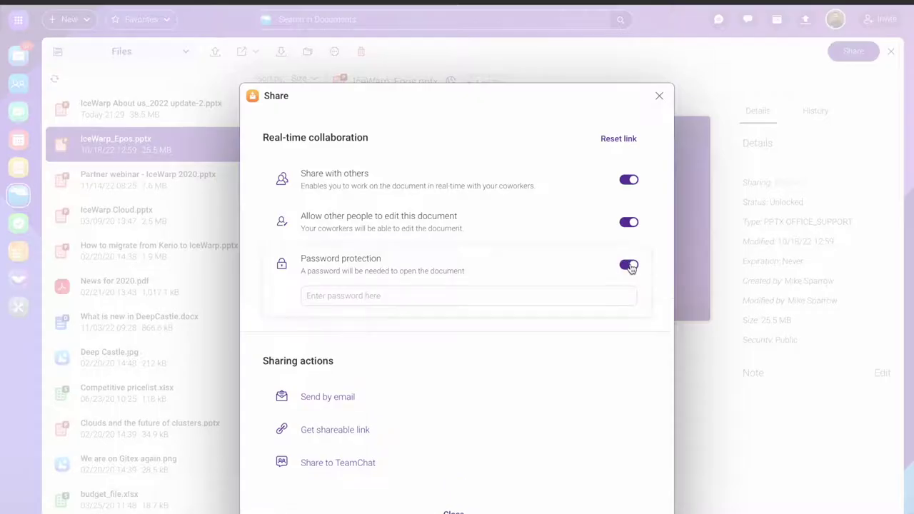
left_click(630, 266)
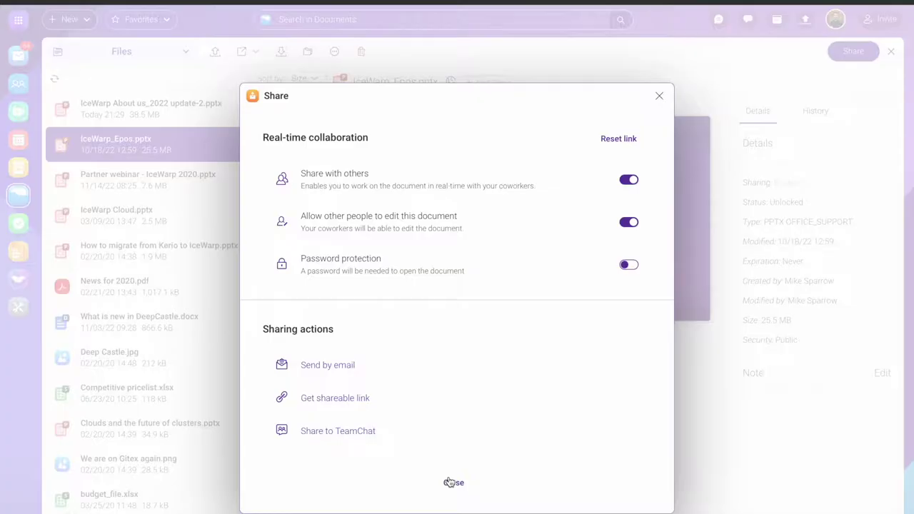
left_click(452, 482)
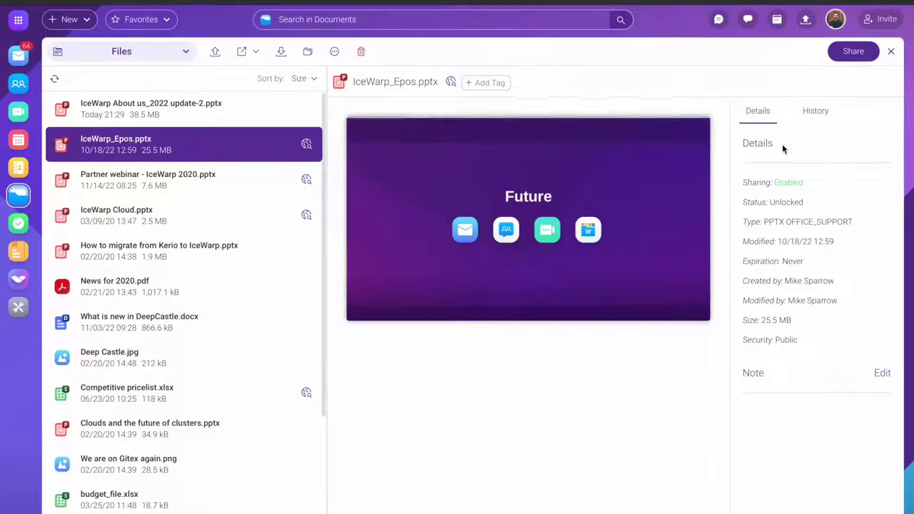
Step: Check the history of IceWarp_Epos.pptx, view its second slide in the presentation editor, and close the editor
left_click(817, 113)
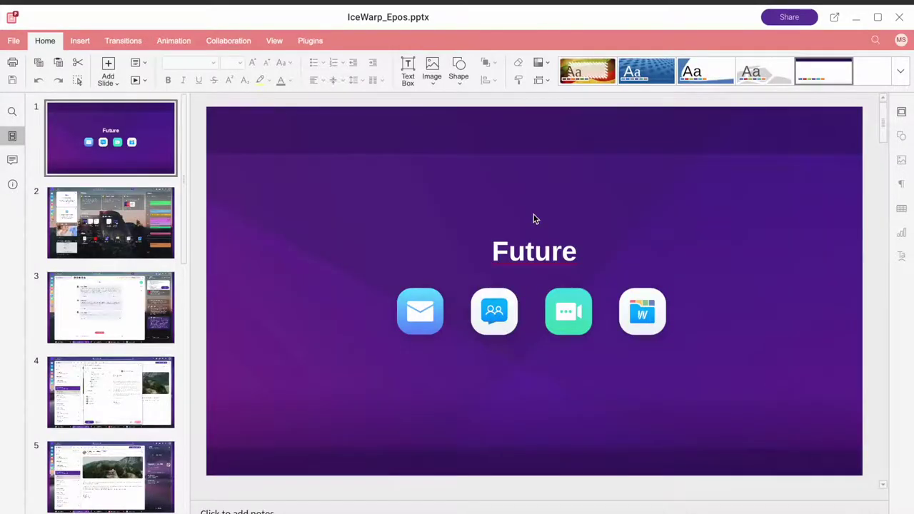
left_click(160, 219)
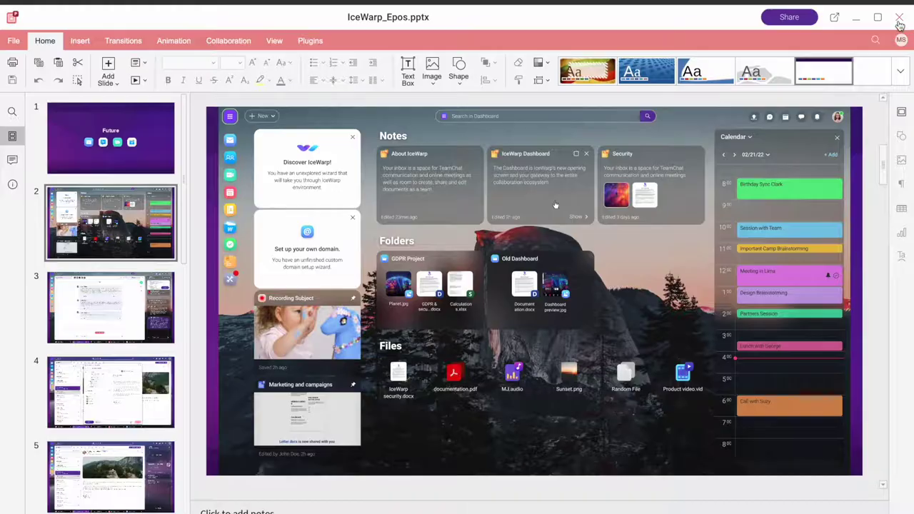
left_click(898, 19)
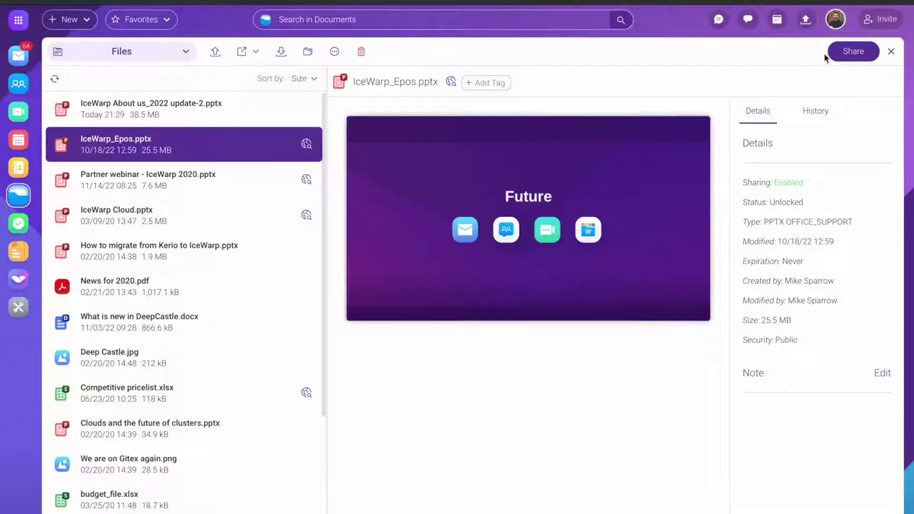
Step: Look over the available IceWarp apps in the Apps overview and return to the files module
left_click(19, 279)
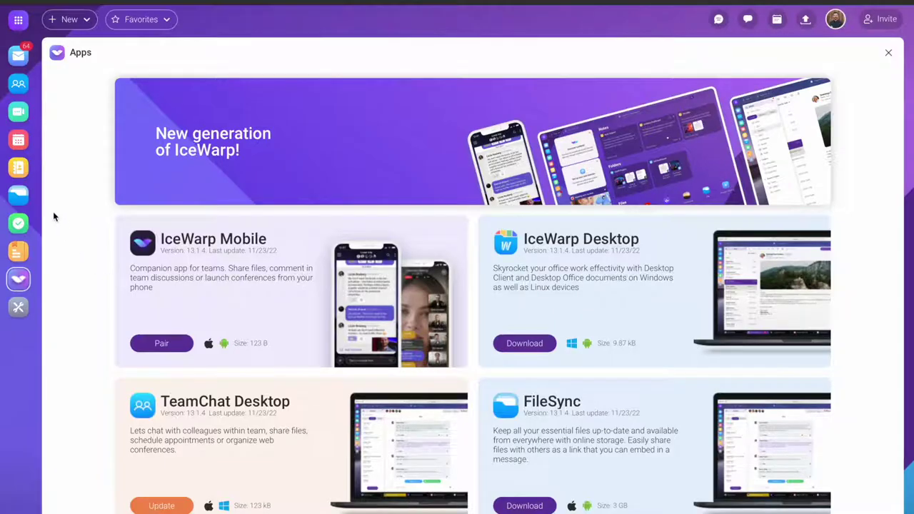
left_click(19, 195)
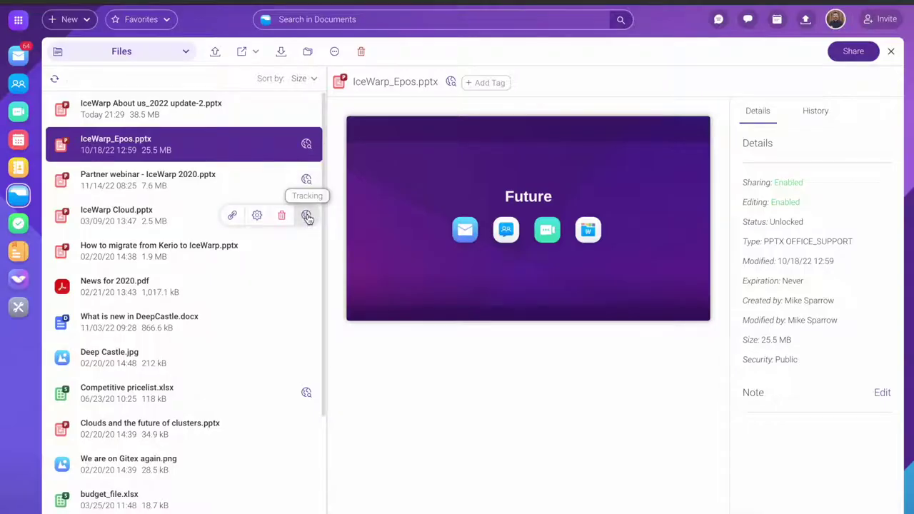
Step: Review the link tracking of Competitive pricelist.xlsx, IceWarp Cloud.pptx, Partner webinar - IceWarp 2020.pptx and IceWarp_Epos.pptx, and the upload center's list of uploads
left_click(307, 395)
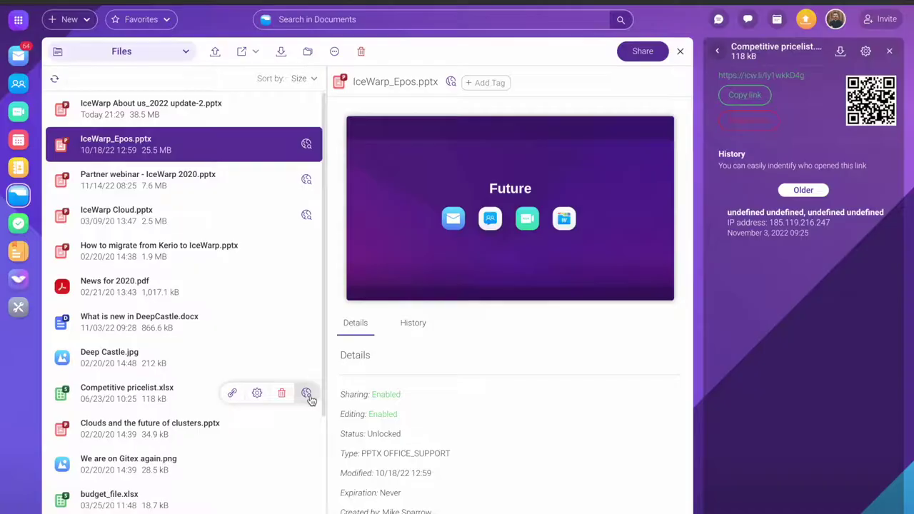
left_click(306, 217)
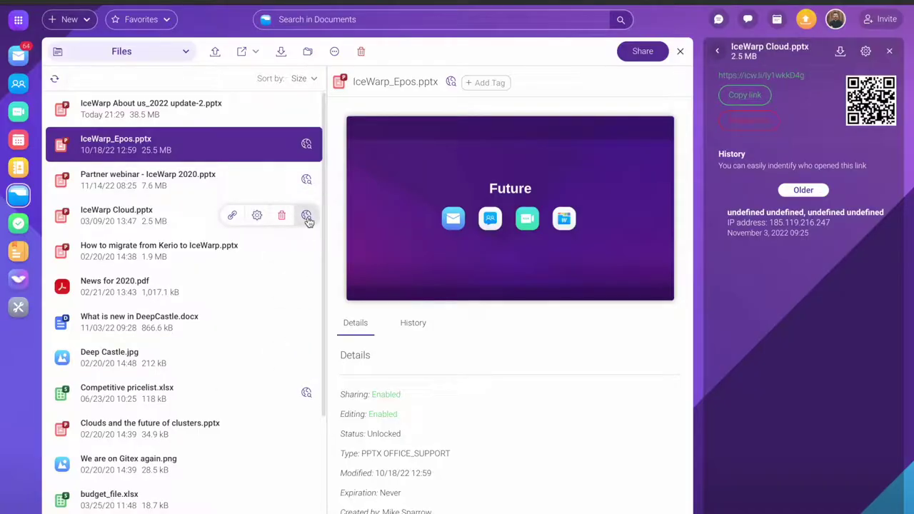
left_click(307, 178)
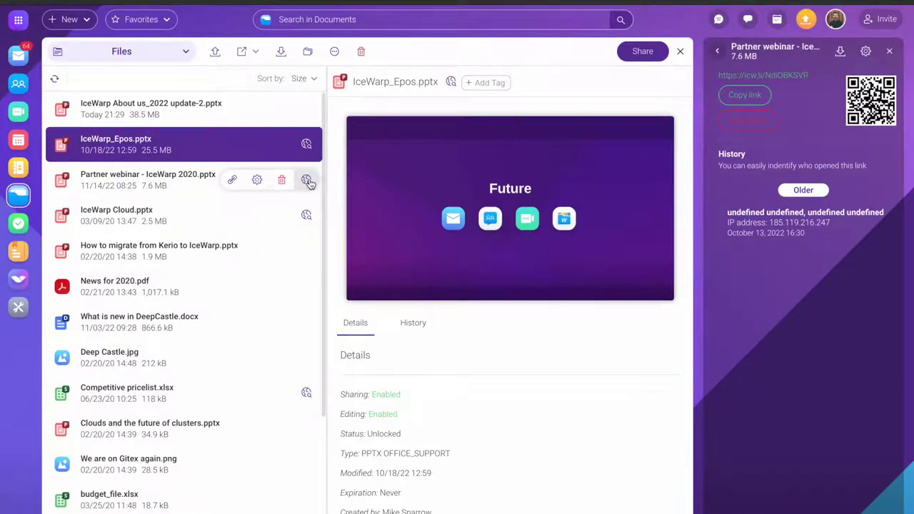
left_click(306, 145)
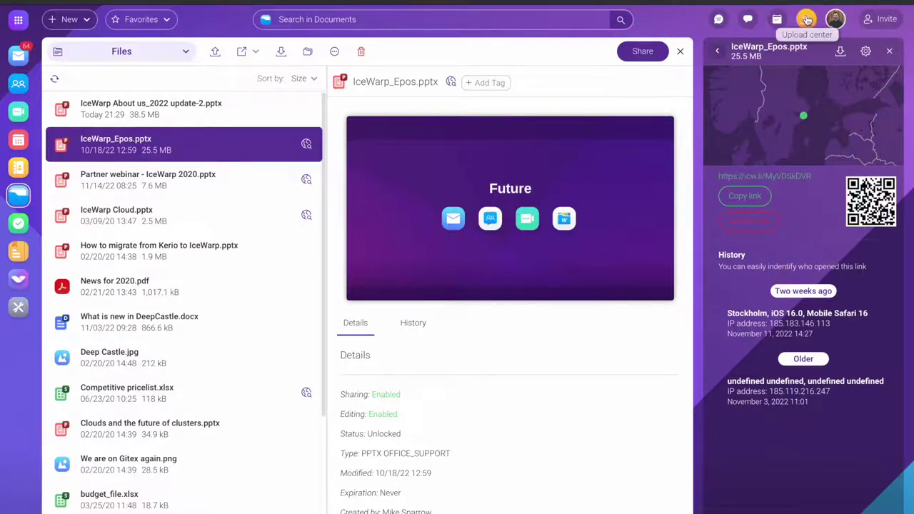
left_click(807, 20)
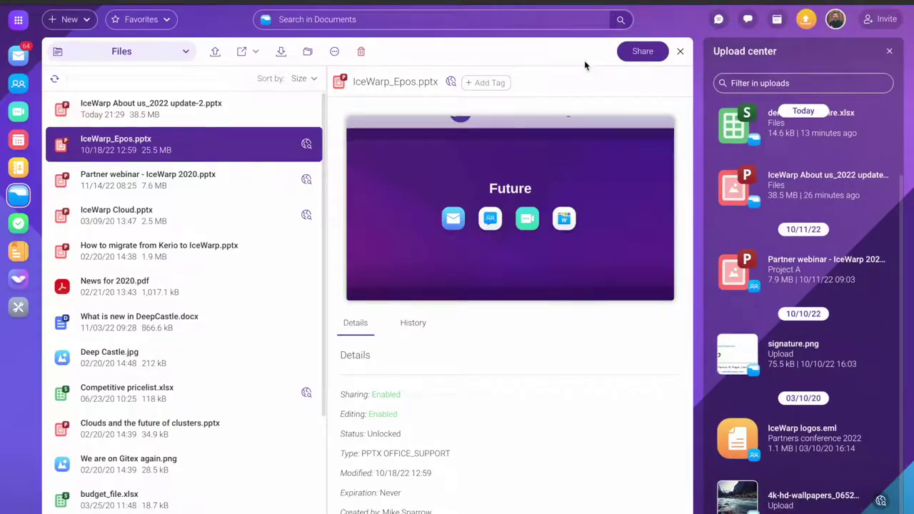
left_click(805, 19)
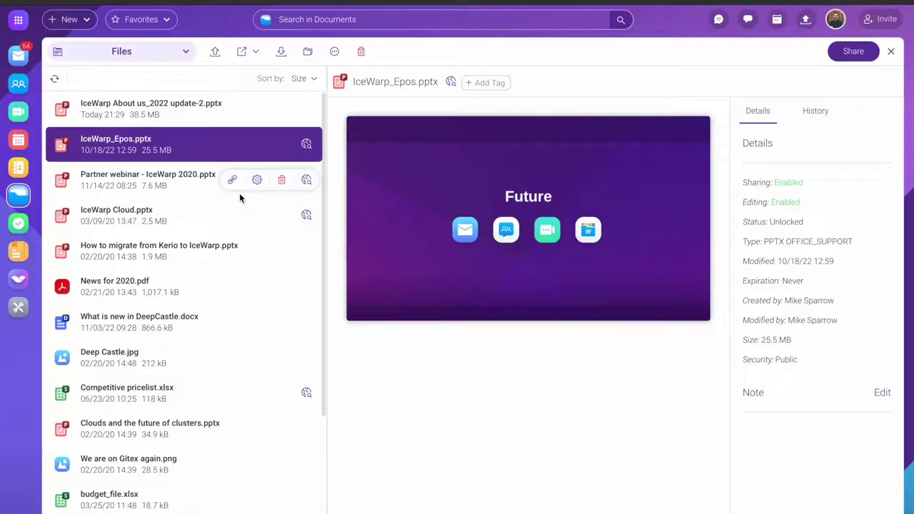
Step: View the pinned Datasheets delivery note in the notes module and look at the IceWarp Epos note on the dashboard
left_click(16, 225)
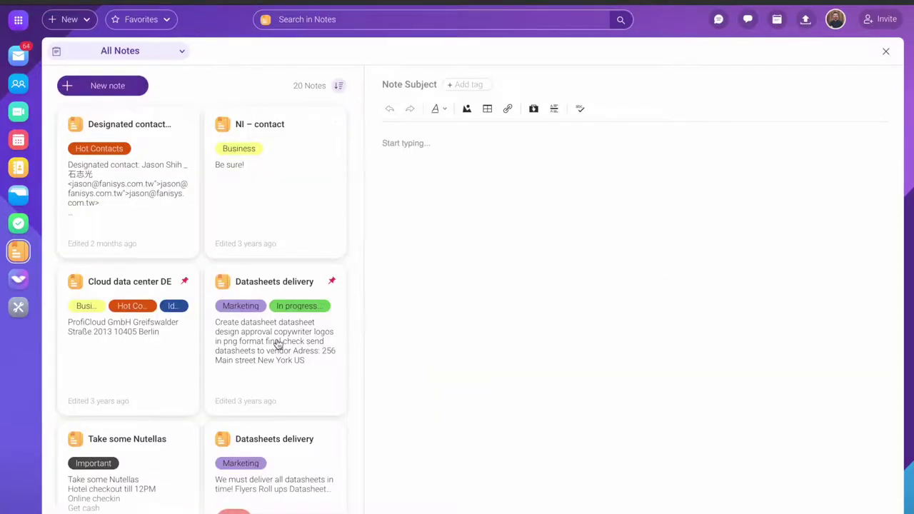
left_click(277, 345)
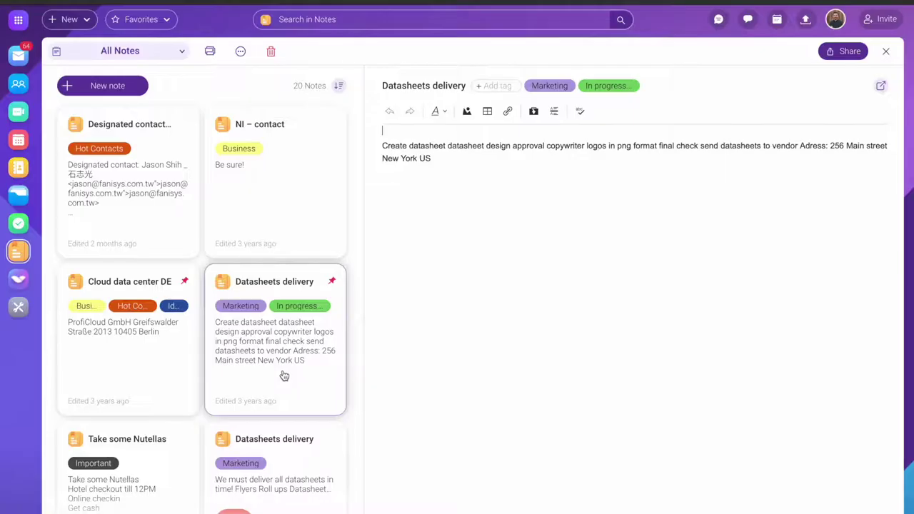
left_click(24, 22)
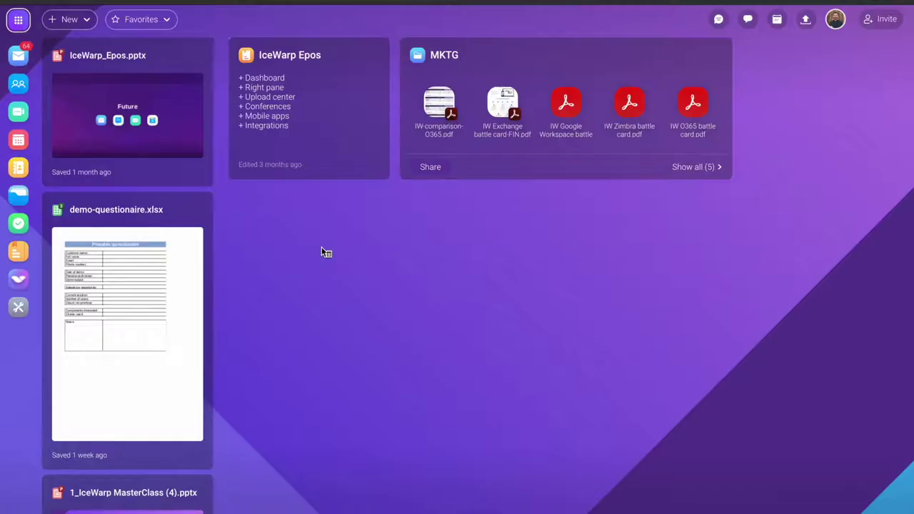
mouse_move(330, 118)
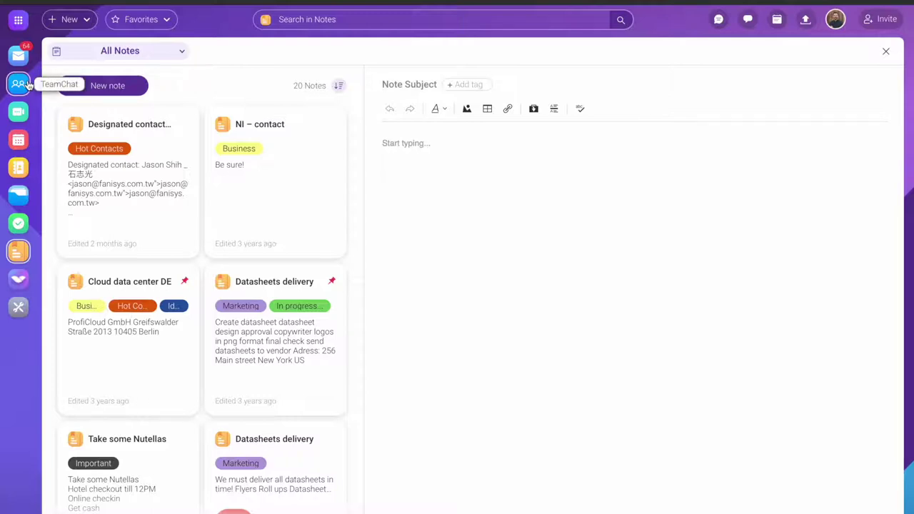
Step: Open the TeamChat module at the Project A room, and collapse and expand its list of rooms
left_click(18, 84)
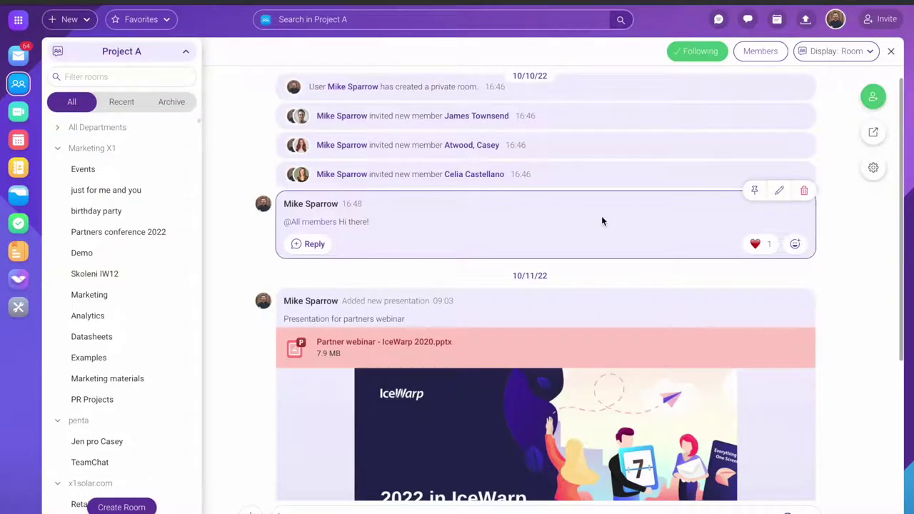
left_click(185, 53)
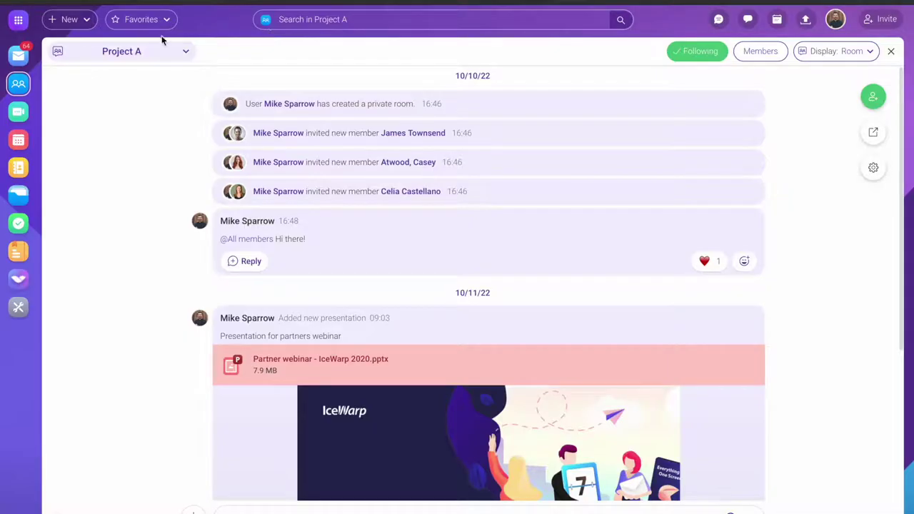
left_click(99, 54)
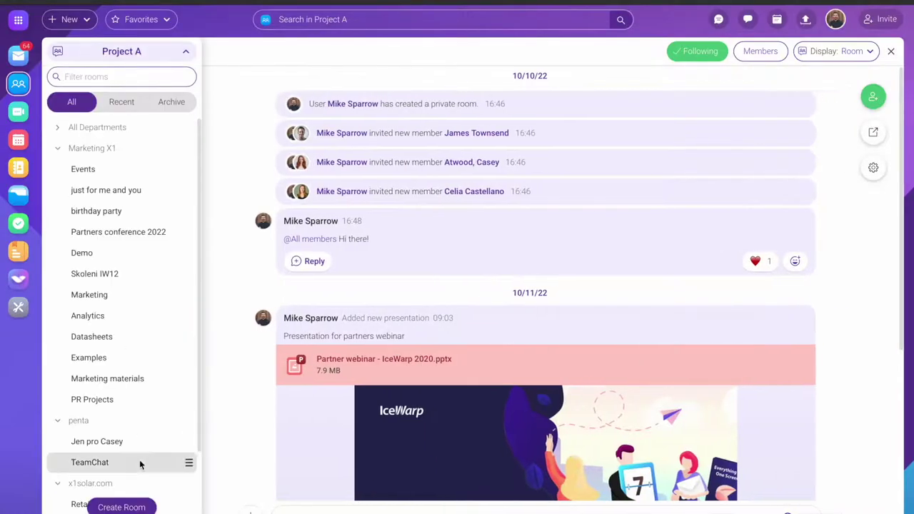
Step: Review the Private and Public types for creating a room and the member list of Project A, closing both without changes
left_click(127, 503)
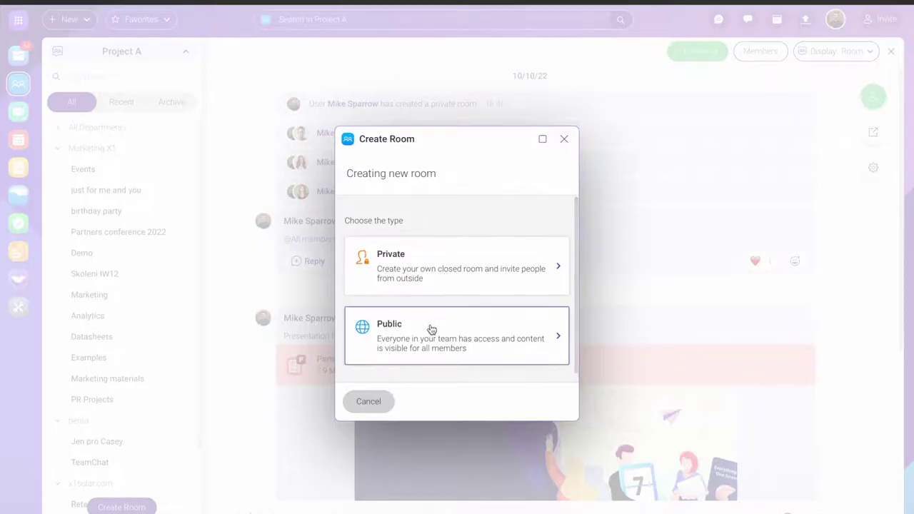
left_click(564, 139)
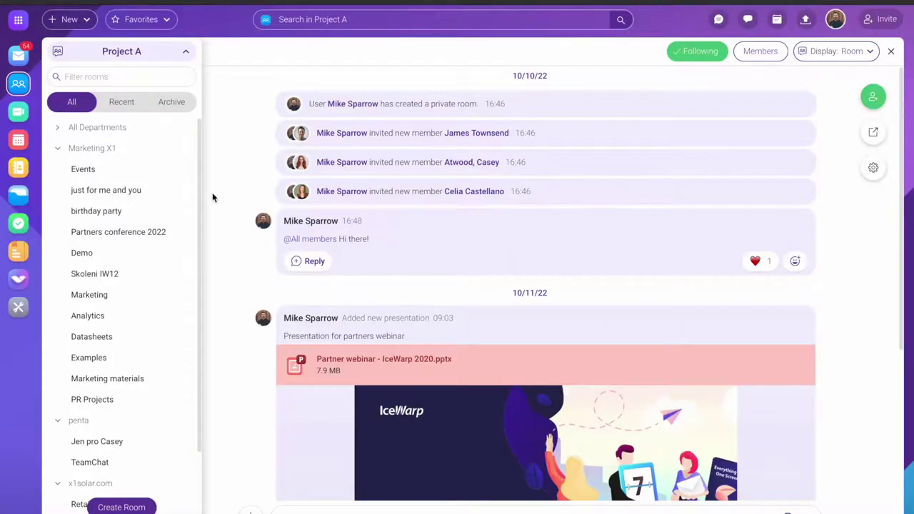
left_click(770, 54)
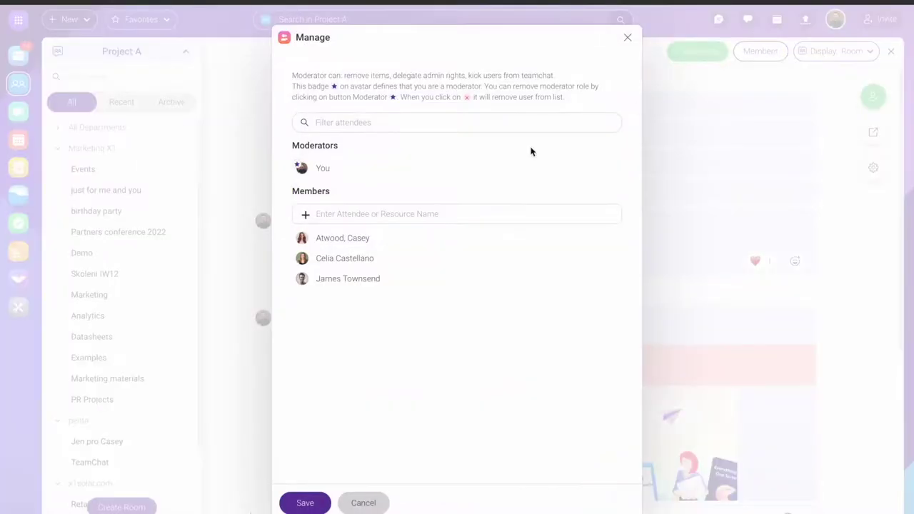
left_click(628, 39)
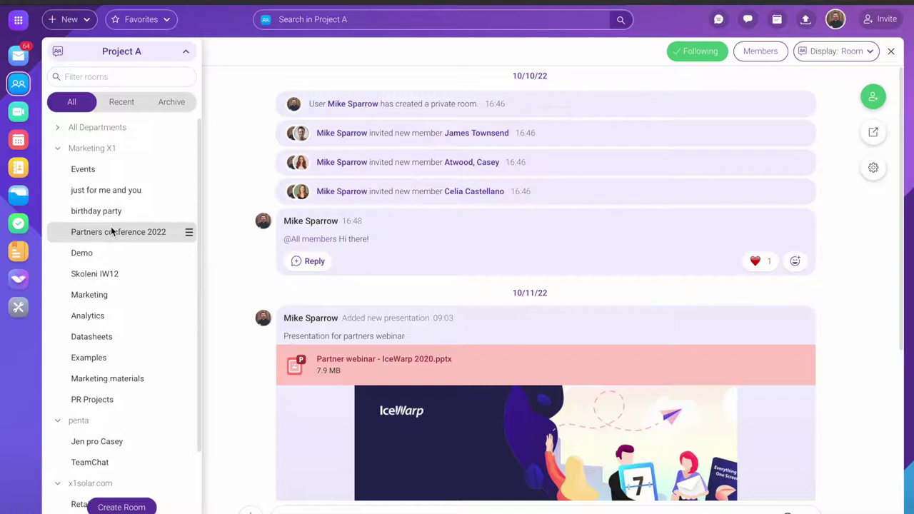
Step: Open the Partners conference 2022 room and examine its moderators, members and posts without changing anything
scroll(111, 230, "down", 1)
scroll(111, 226, "up", 3)
left_click(123, 233)
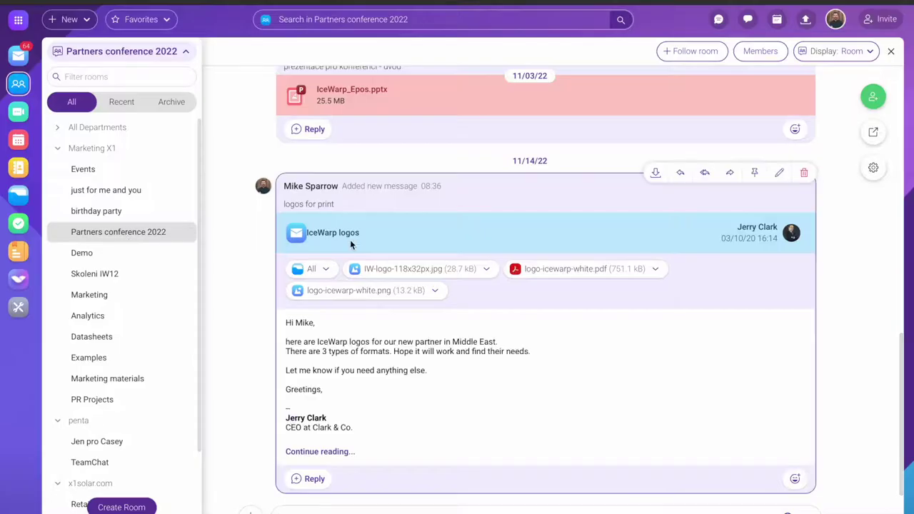
scroll(350, 244, "up", 10)
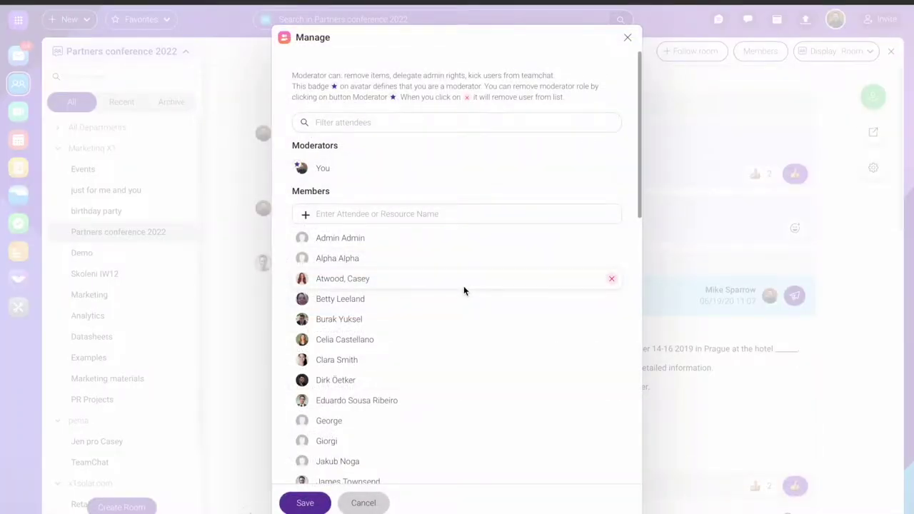
scroll(463, 285, "down", 4)
scroll(463, 285, "up", 4)
scroll(463, 290, "down", 1)
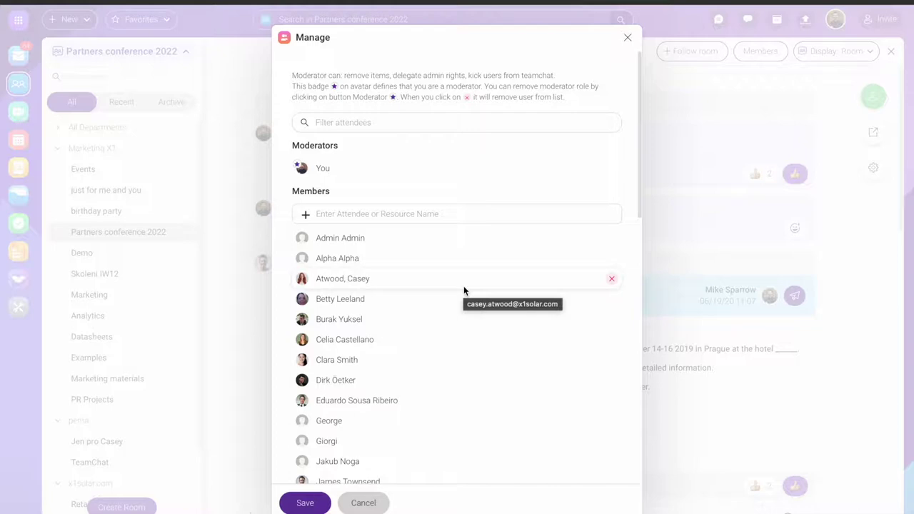
left_click(362, 503)
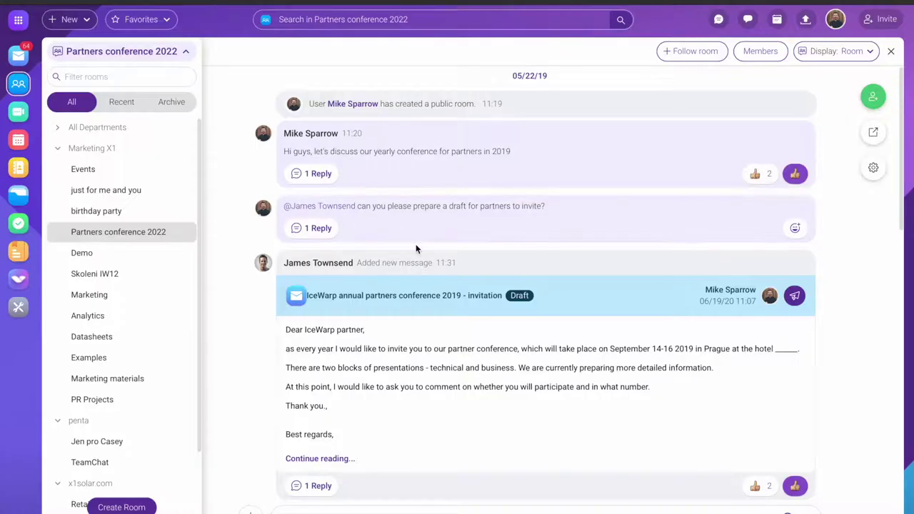
scroll(416, 248, "down", 5)
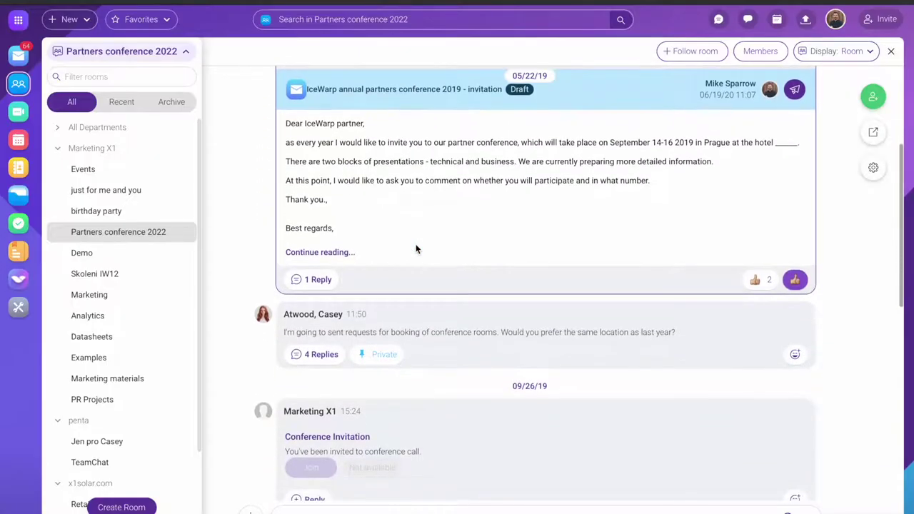
scroll(416, 248, "down", 7)
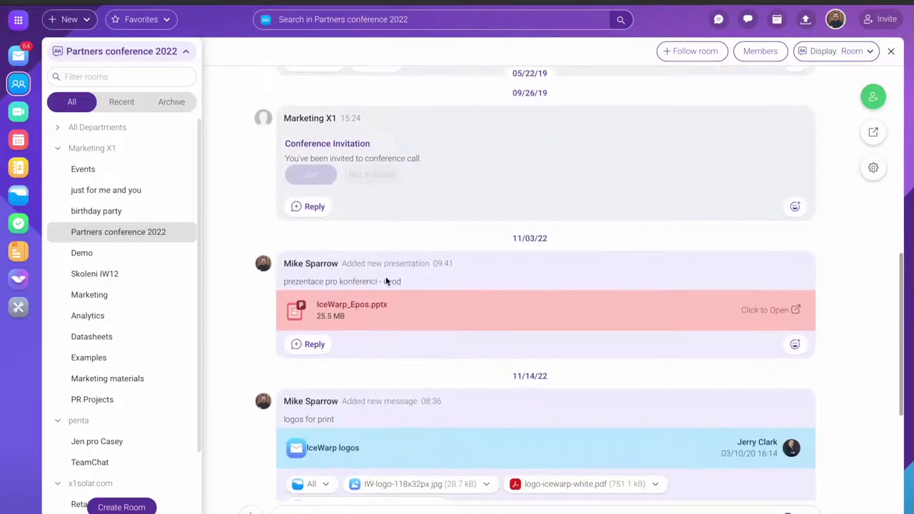
Step: Return to the Project A room and open its Partner webinar - IceWarp 2020.pptx post in the presentation editor
scroll(107, 439, "down", 3)
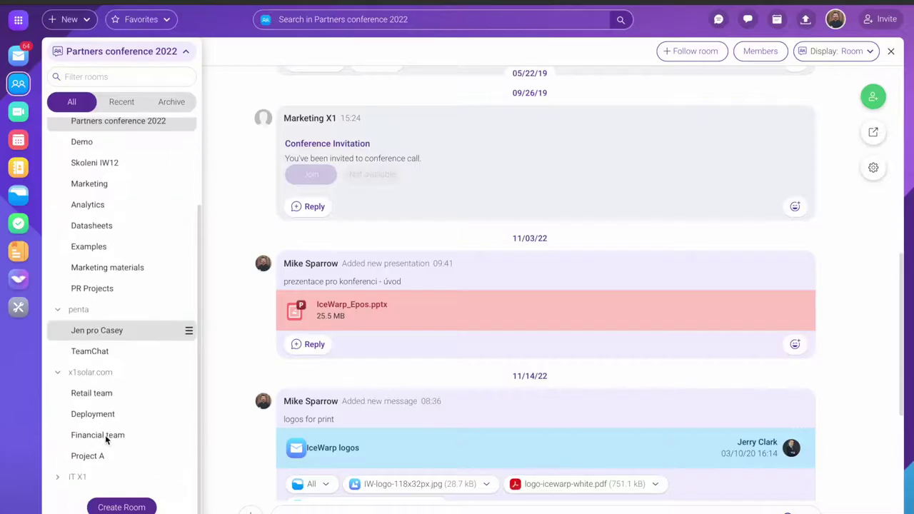
left_click(89, 467)
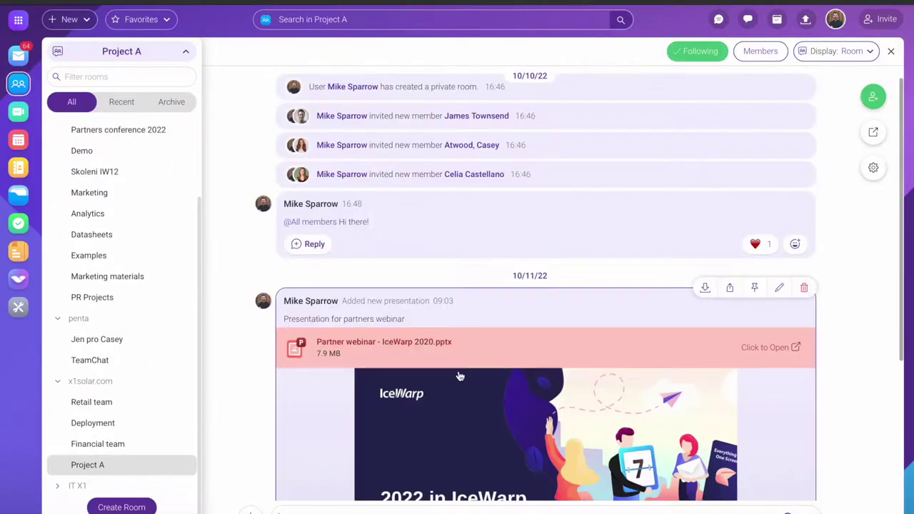
scroll(460, 376, "down", 1)
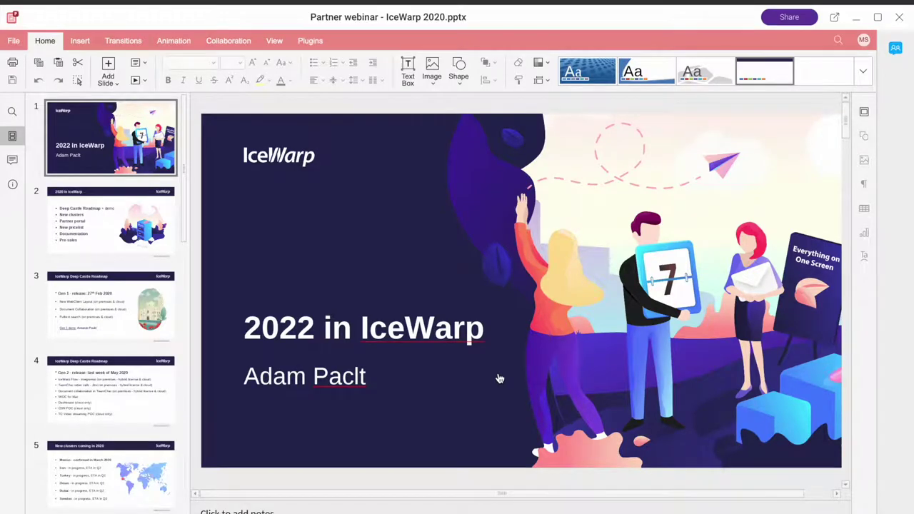
Step: Show the Project A discussion beside the presentation, read its comments, and select the IceWarp logo on the first slide
left_click(897, 52)
scroll(820, 291, "down", 2)
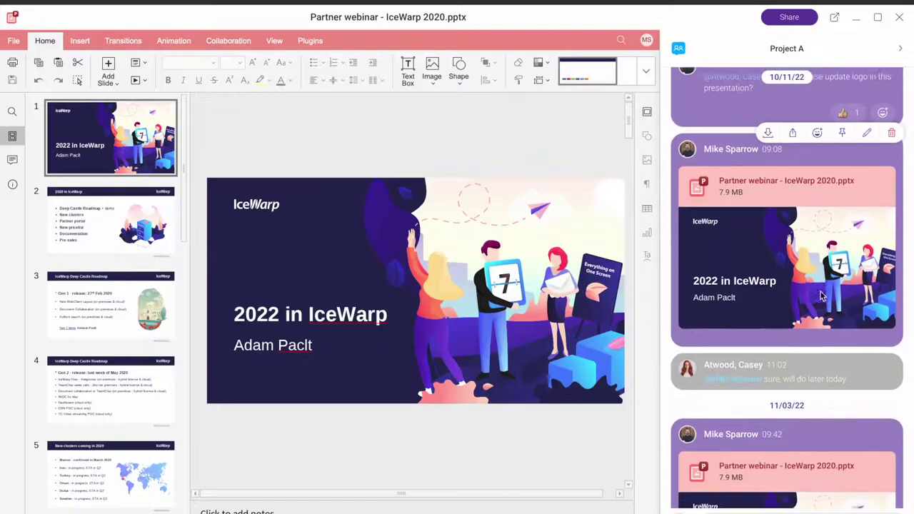
scroll(820, 296, "down", 2)
scroll(819, 296, "up", 4)
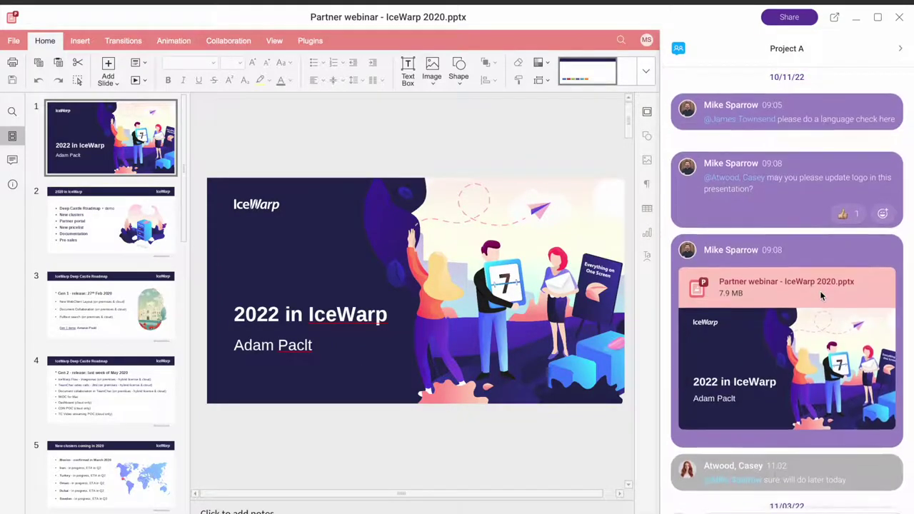
mouse_move(821, 295)
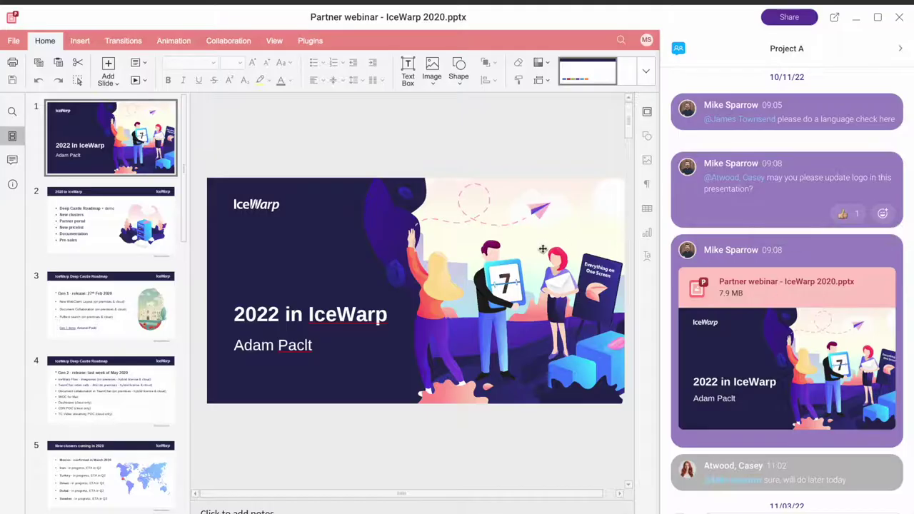
mouse_move(889, 183)
left_click(254, 205)
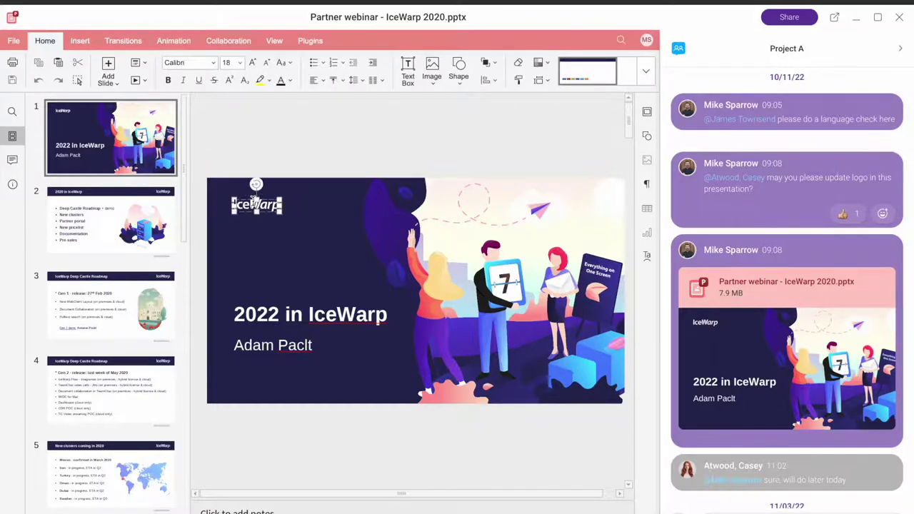
Step: Look through slides 5 and 6 of the presentation, return to the first slide, and close the presentation editor
left_click(113, 228)
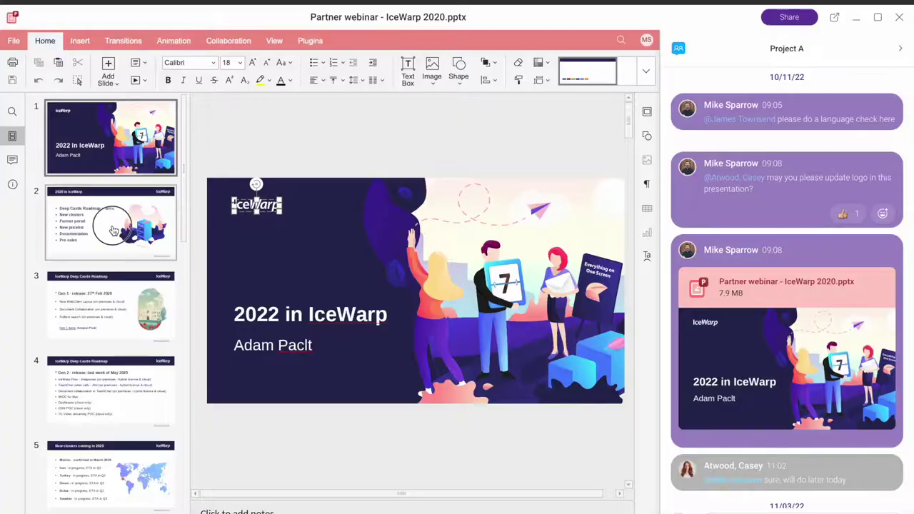
scroll(142, 307, "down", 5)
left_click(142, 307)
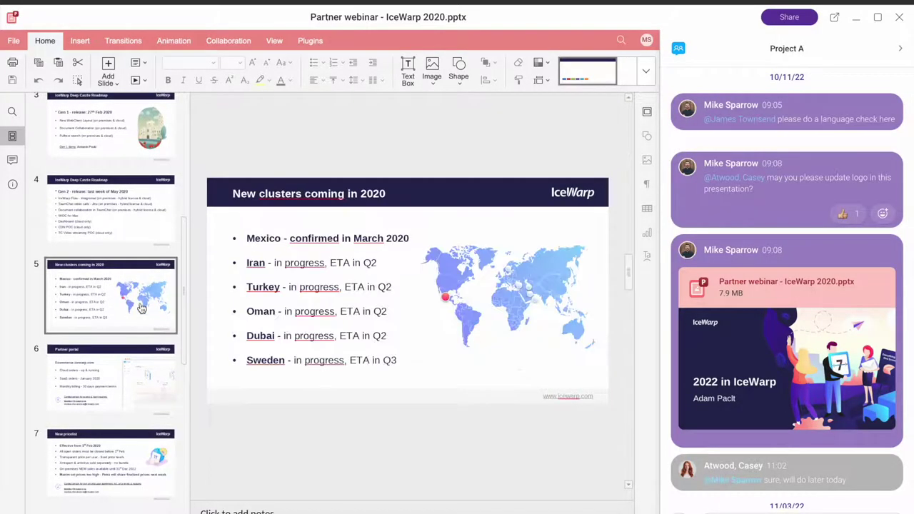
left_click(144, 400)
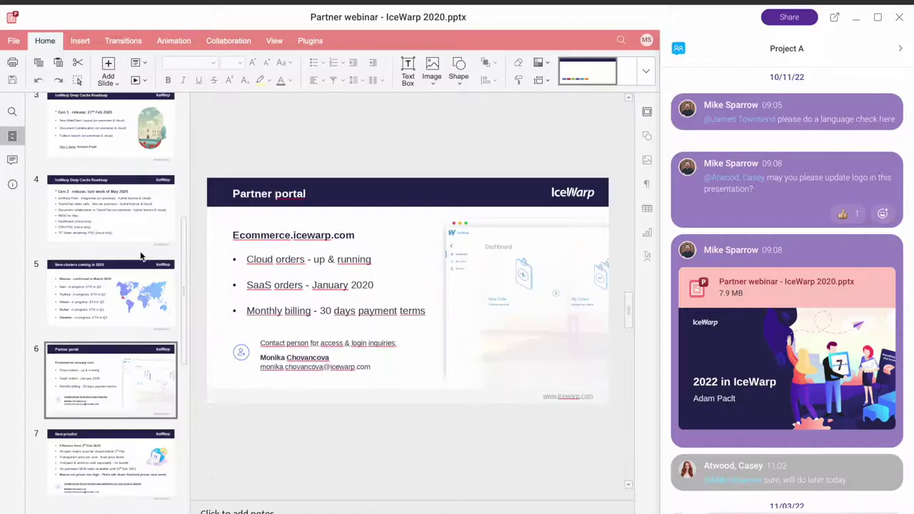
scroll(142, 247, "up", 5)
left_click(112, 140)
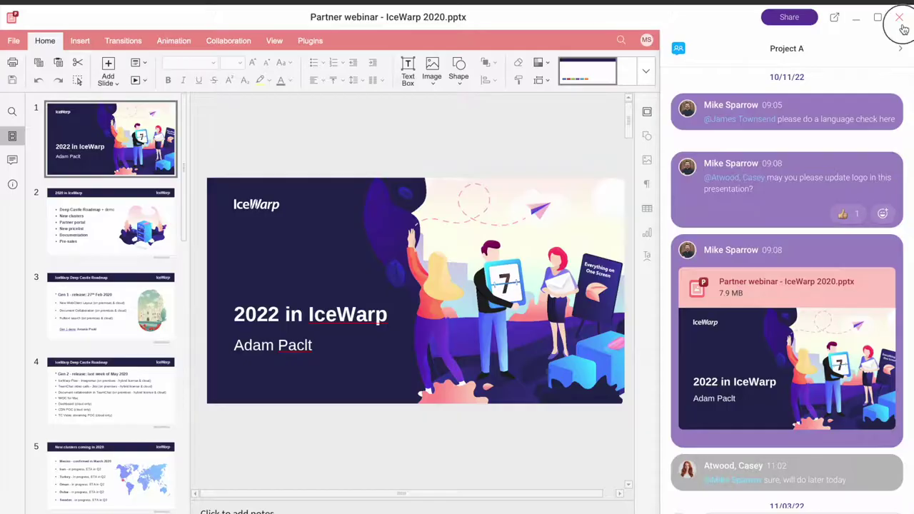
left_click(900, 18)
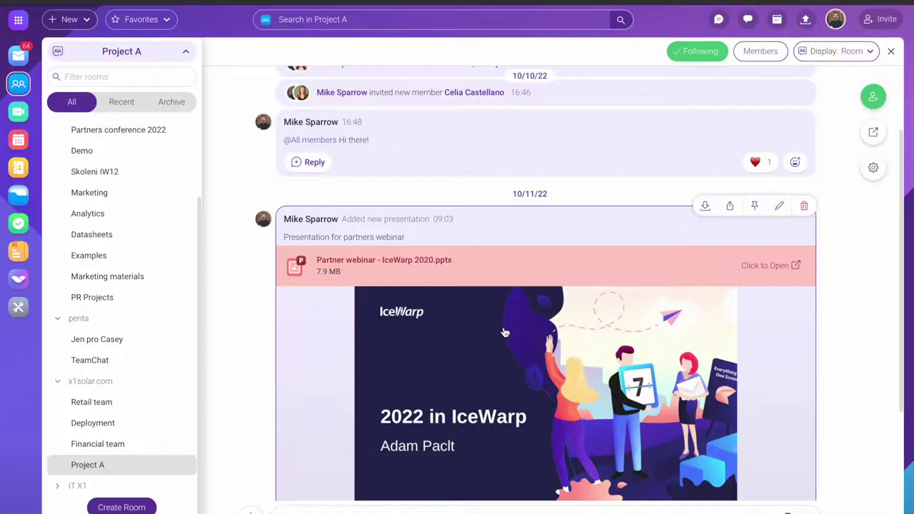
Step: Browse the Project A posts, open the replies to the partner webinar presentation, and read the thread from its start
scroll(504, 332, "down", 2)
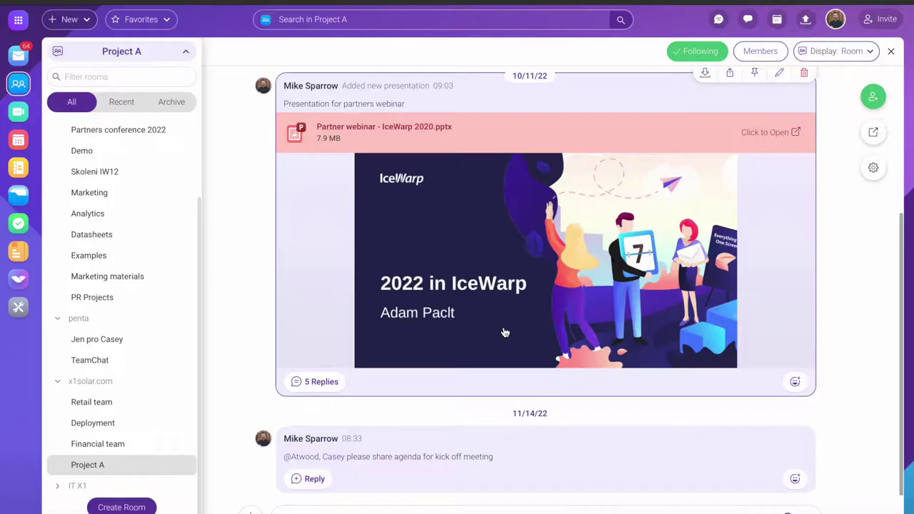
scroll(504, 333, "up", 2)
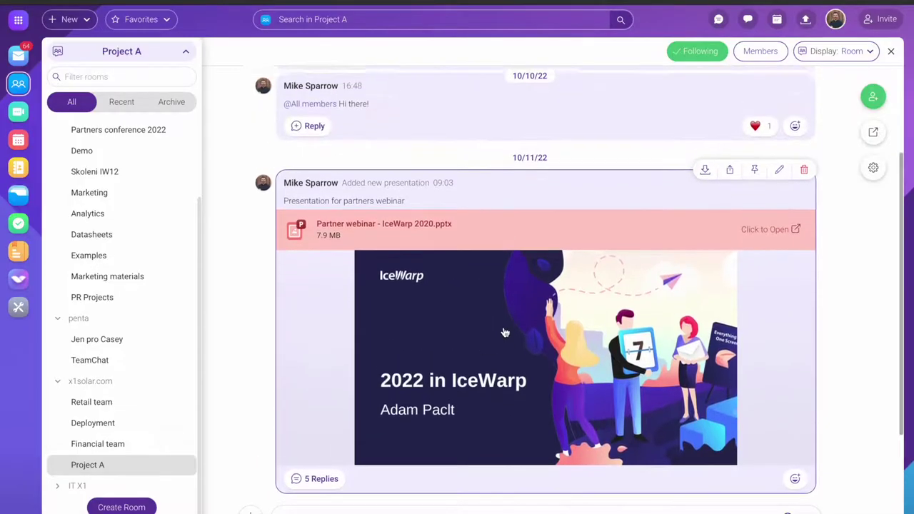
scroll(505, 333, "up", 2)
scroll(505, 332, "down", 1)
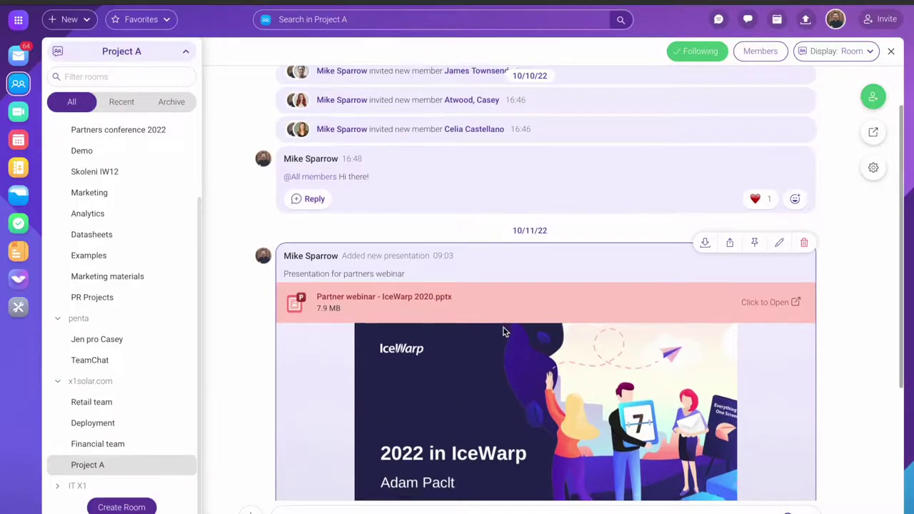
scroll(504, 333, "down", 2)
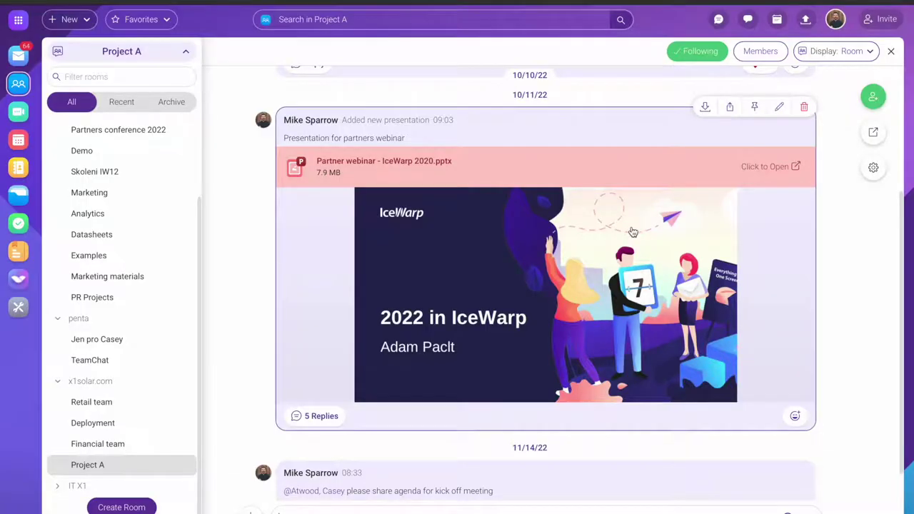
left_click(326, 418)
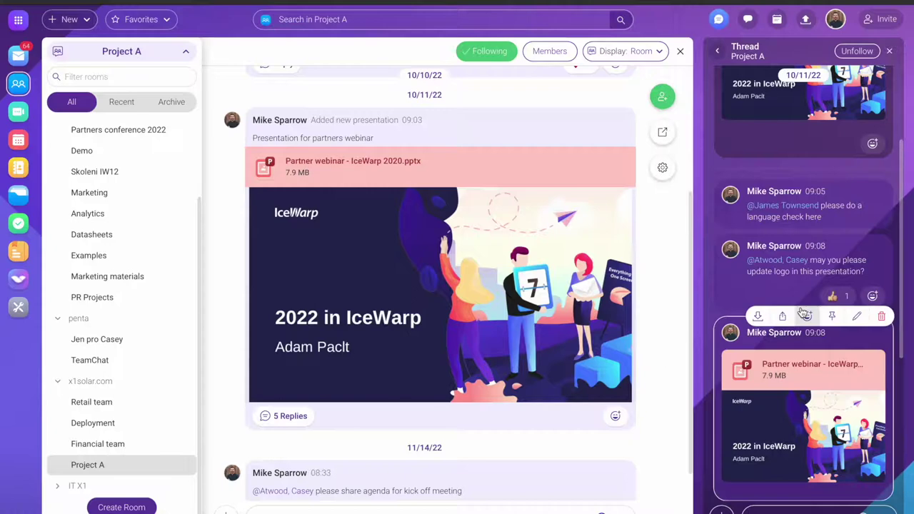
scroll(802, 312, "up", 3)
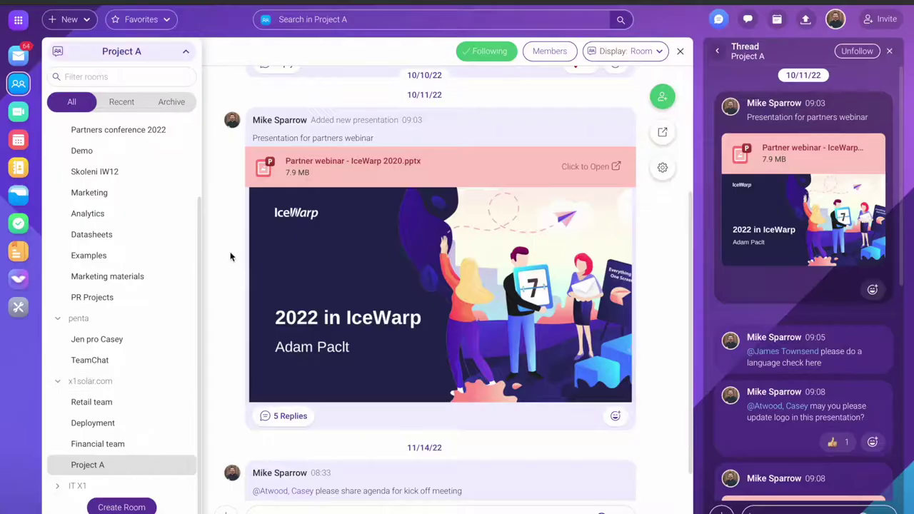
Step: Show the list of followed threads and examine the Project A and Demo entries
left_click(720, 22)
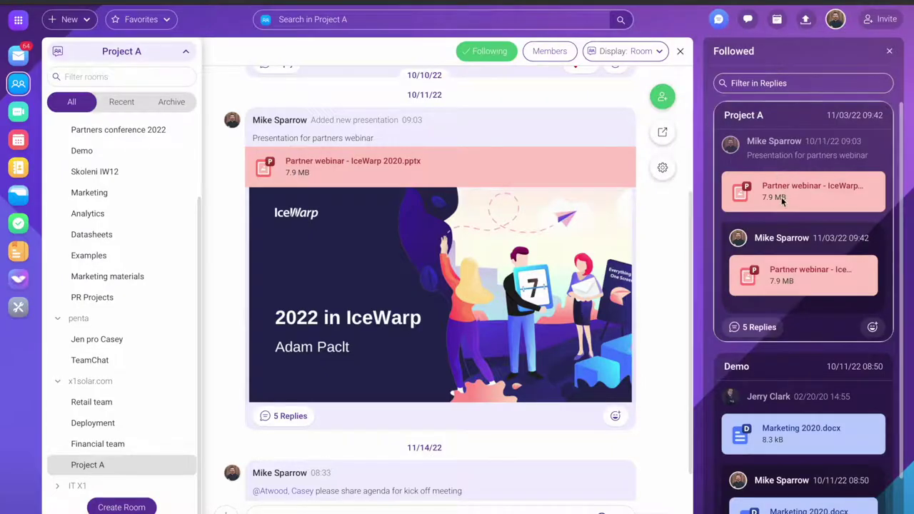
scroll(781, 197, "down", 1)
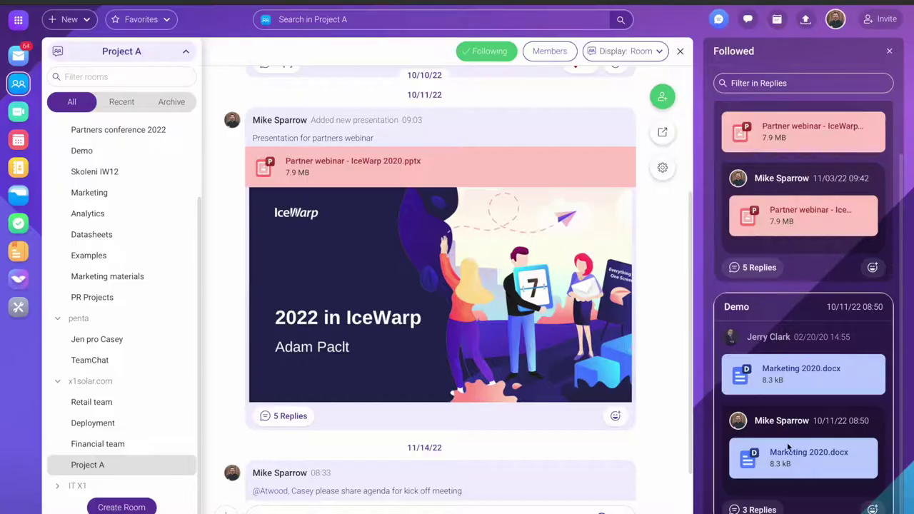
scroll(784, 453, "up", 1)
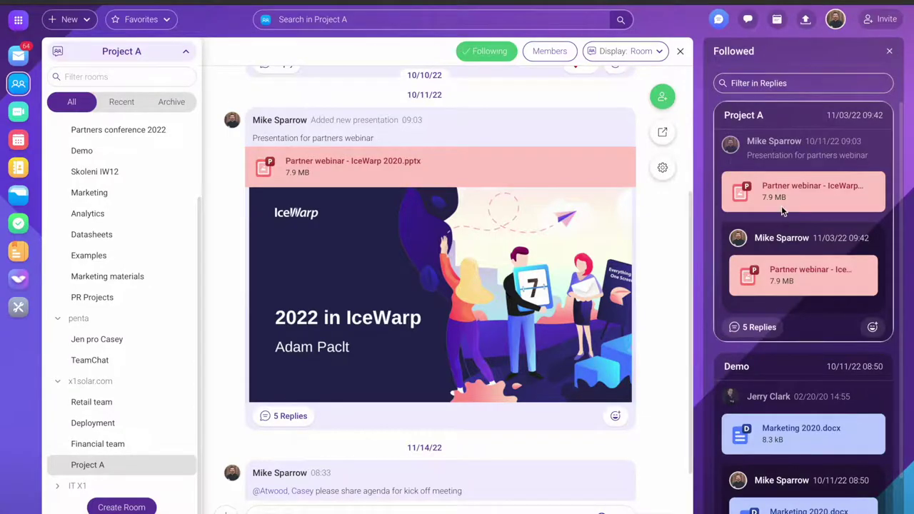
Step: Switch to the email Inbox and delete the Big meeting room acceptance message for the Project A kick off meeting
left_click(20, 55)
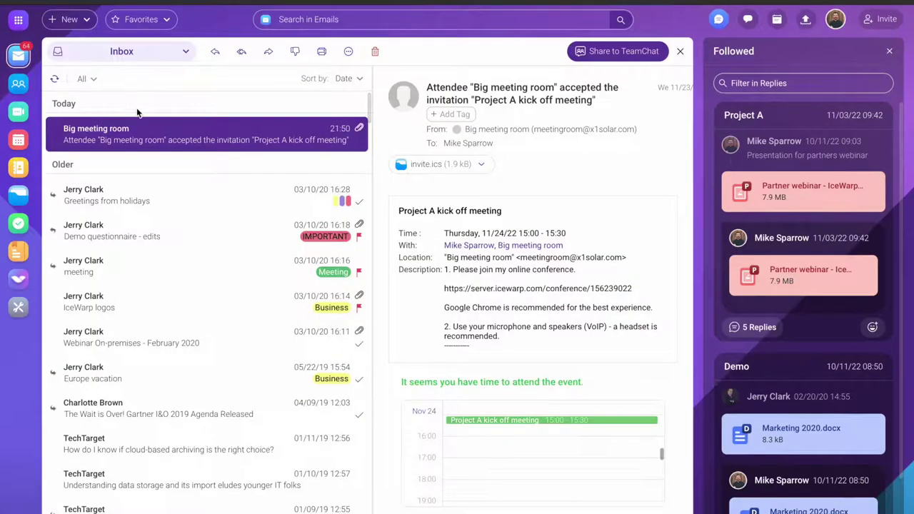
left_click(173, 138)
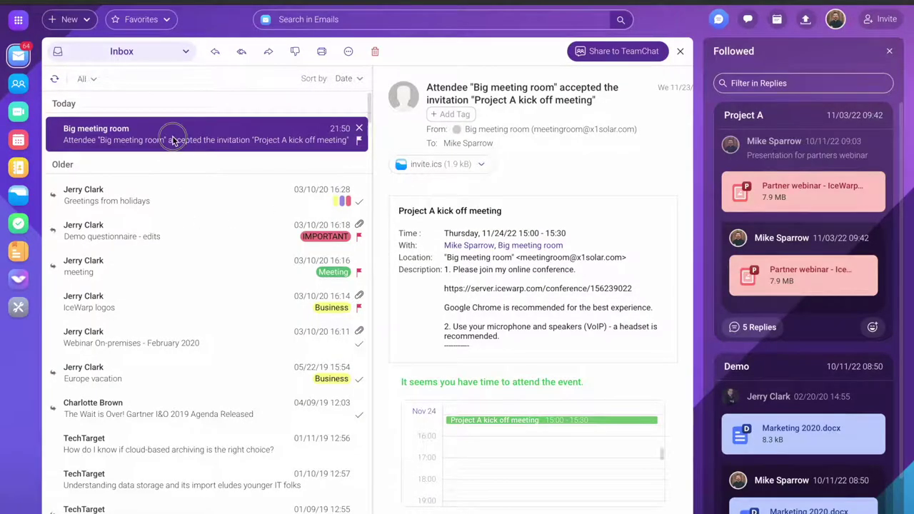
left_click(360, 129)
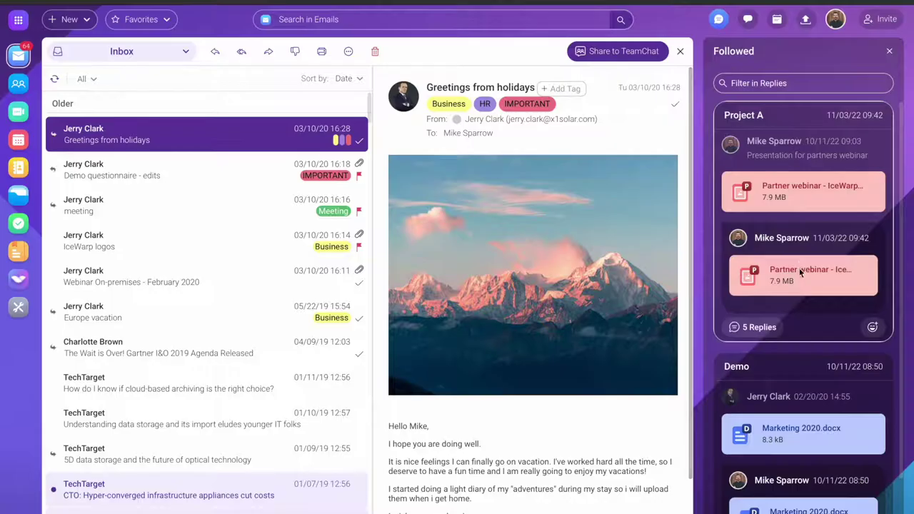
Step: Reply in the followed Project A thread, mentioning a room member with "reminding new logo to be changed !!" and a smiley
left_click(760, 328)
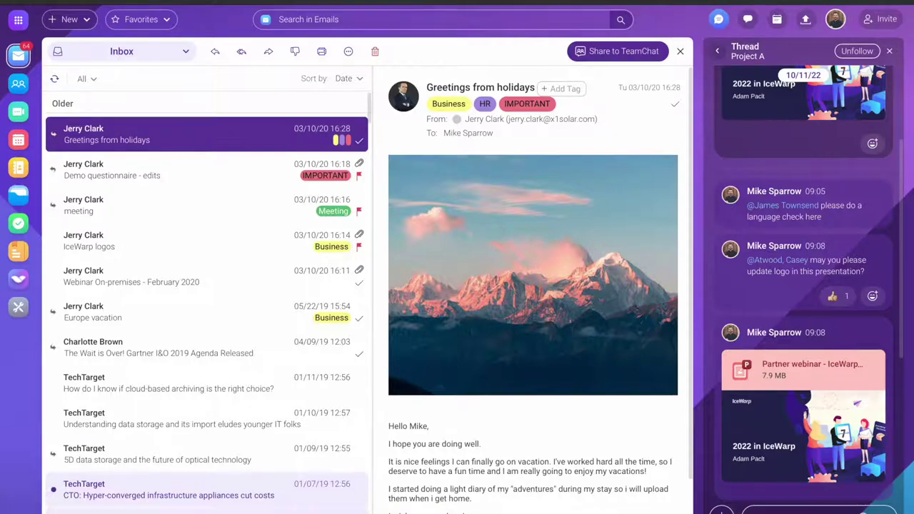
type("@celi")
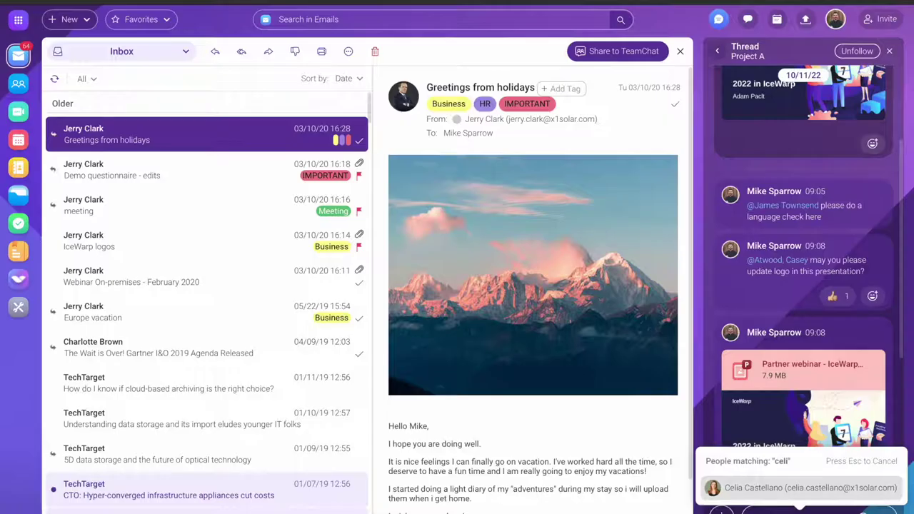
key("Return")
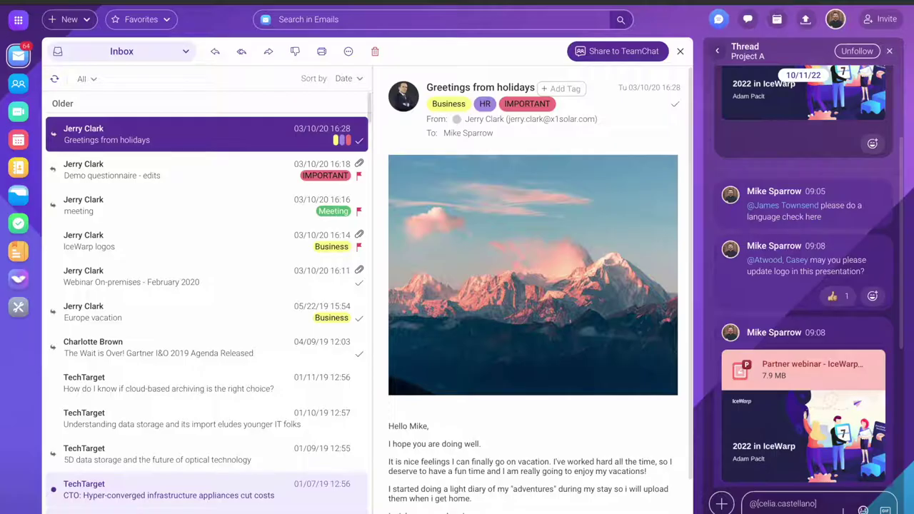
type("reminding new logo to be")
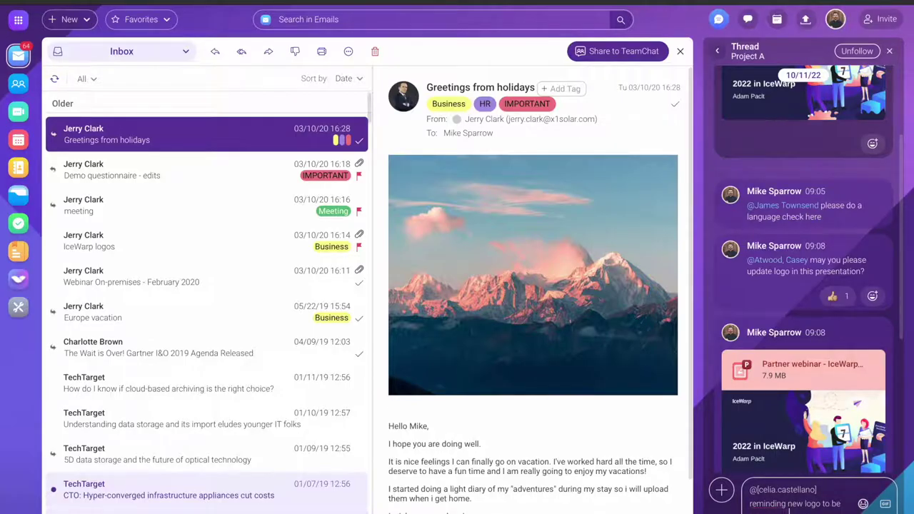
key("Return")
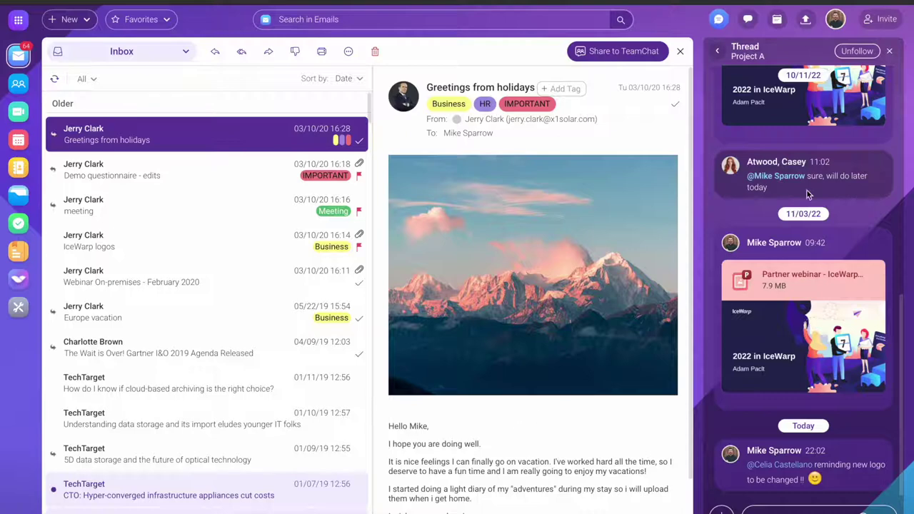
Step: Check the Project A entry among the followed threads, close the list, and view the presentation post in the TeamChat room
left_click(718, 20)
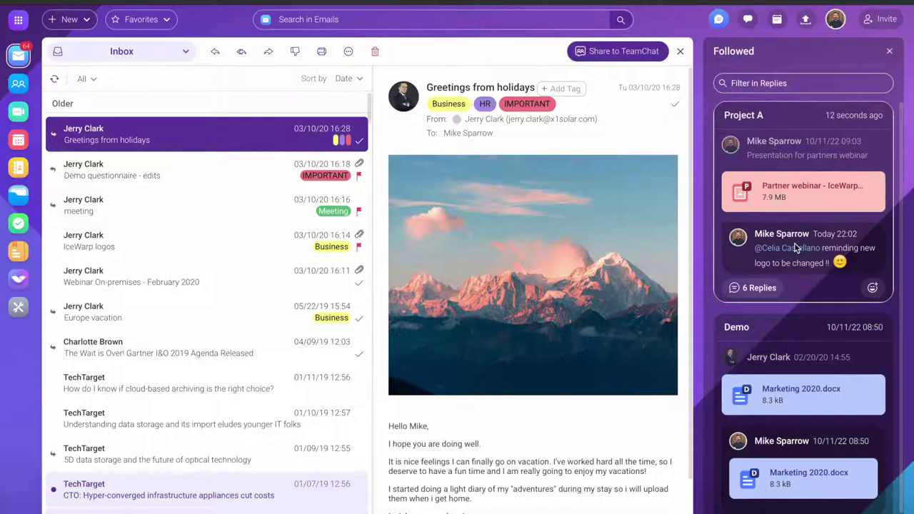
left_click(719, 18)
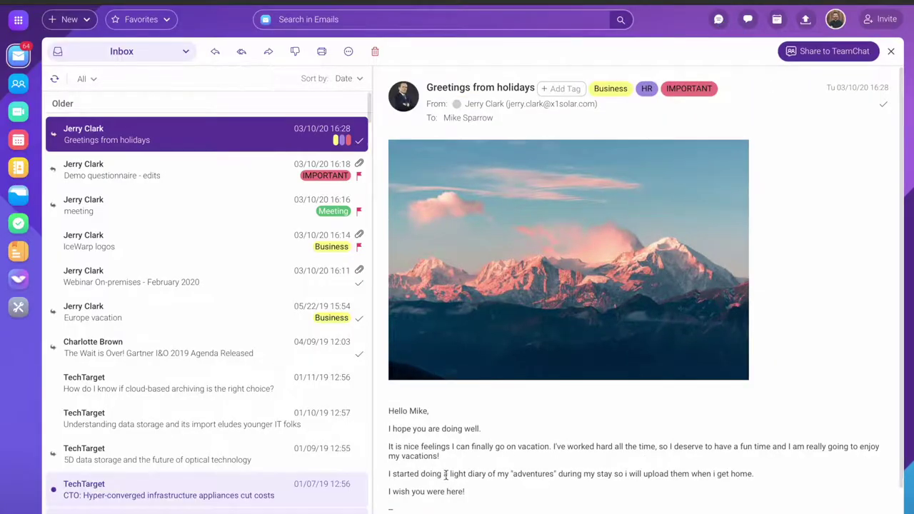
left_click(24, 87)
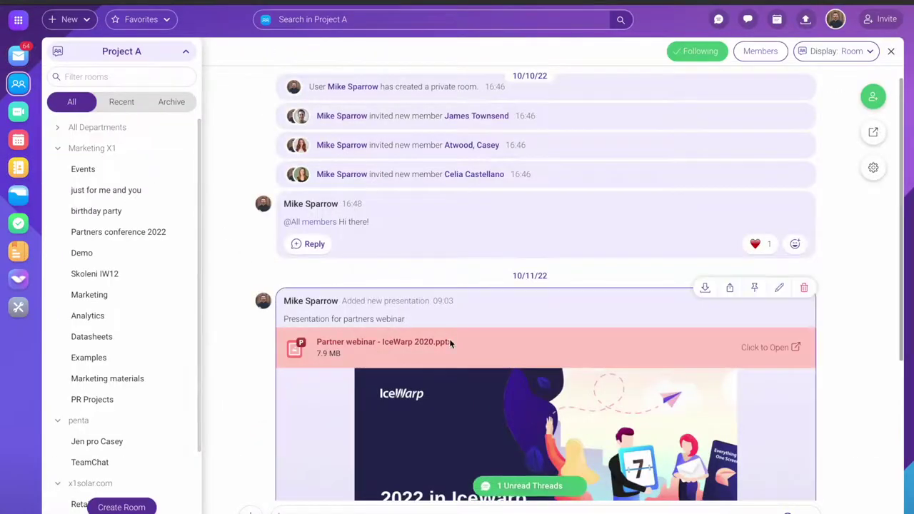
scroll(449, 340, "down", 3)
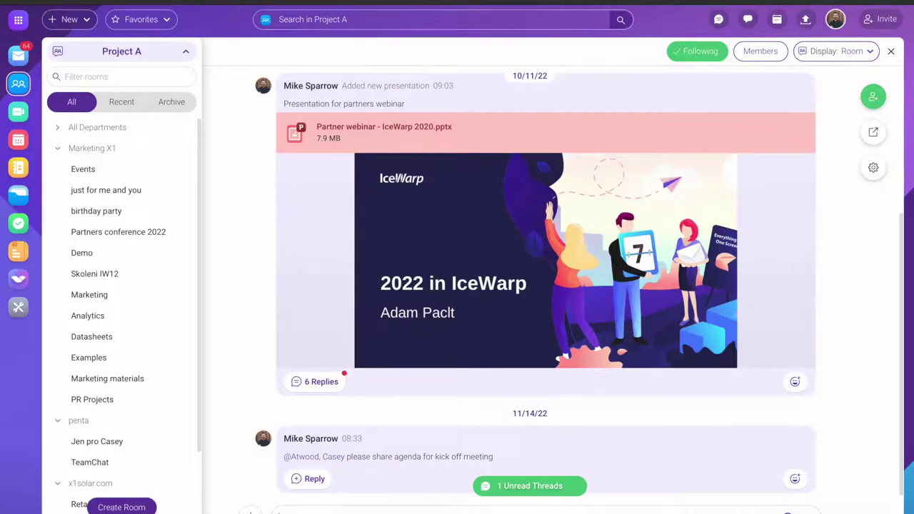
Step: Open a new conference form from the Project A room, review its schedule, conference and attendee settings, and close it without creating
left_click(249, 511)
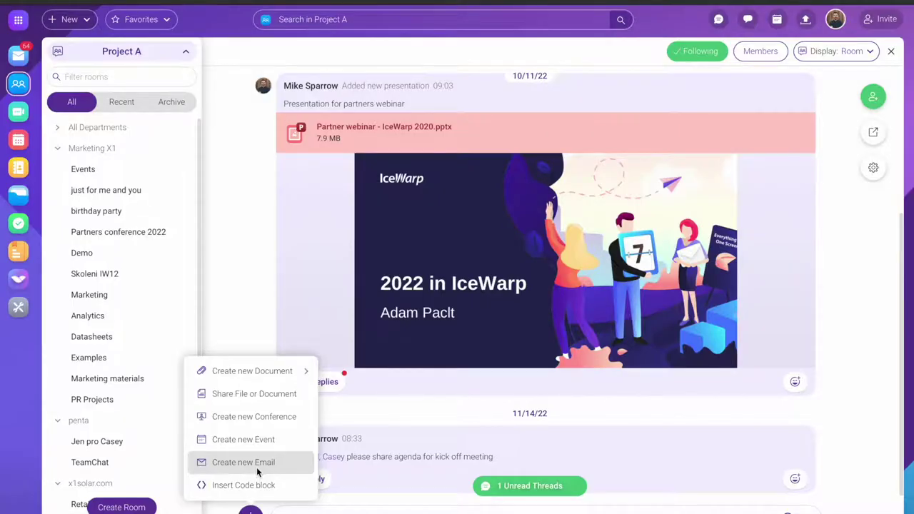
left_click(250, 416)
scroll(278, 345, "down", 1)
scroll(278, 345, "down", 1)
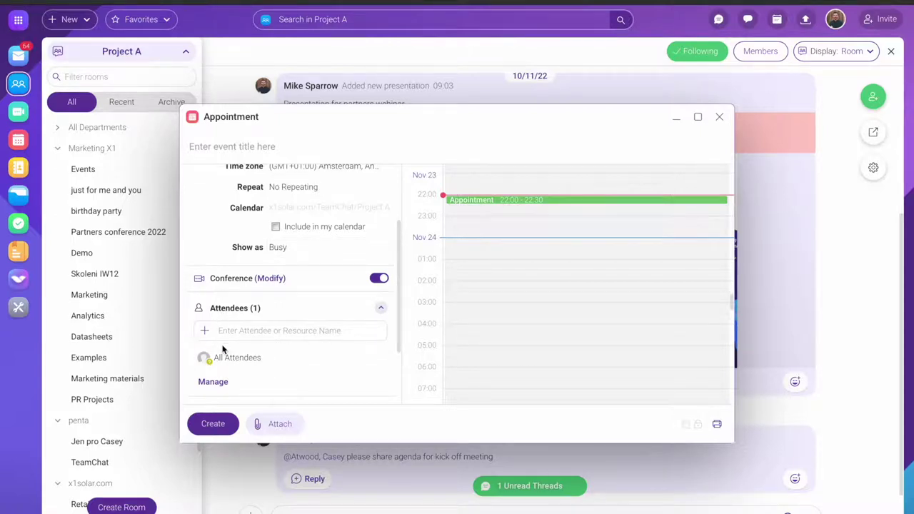
scroll(260, 310, "up", 3)
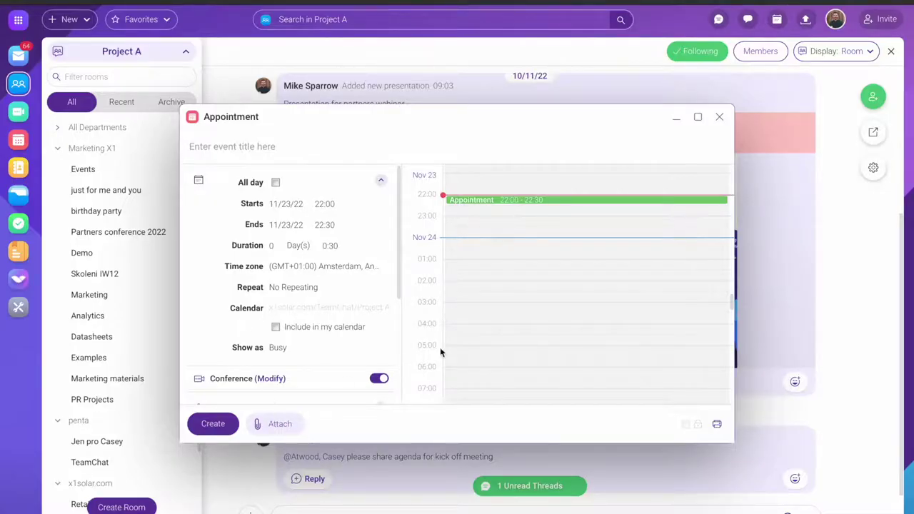
left_click(719, 118)
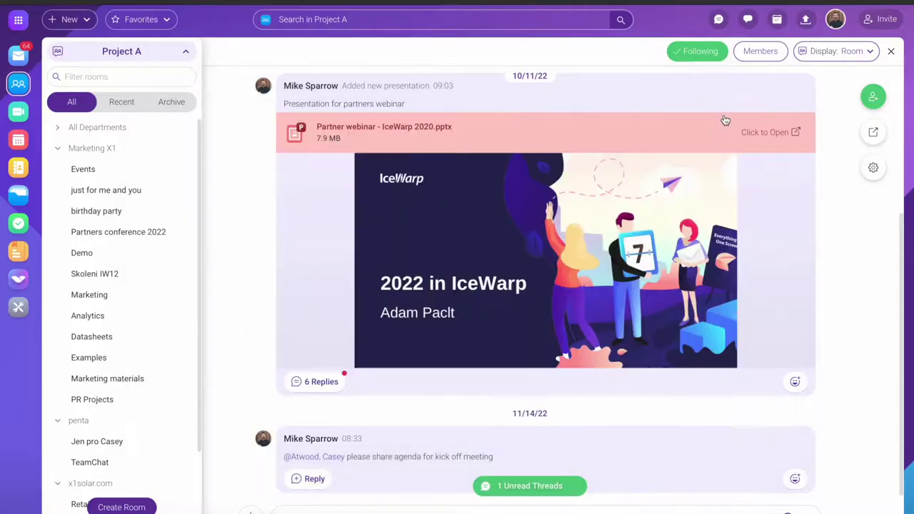
Step: Open the Project A room in its own browser tab, view it, and close that tab
left_click(877, 134)
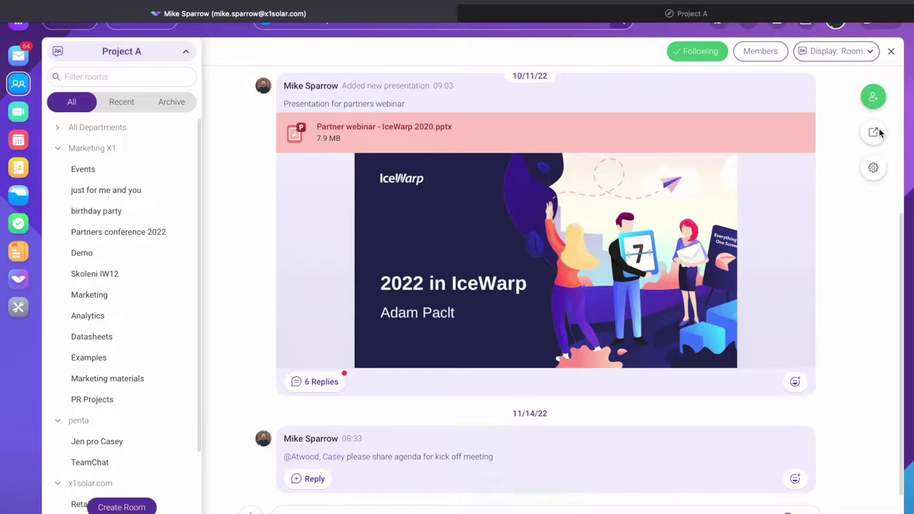
left_click(740, 19)
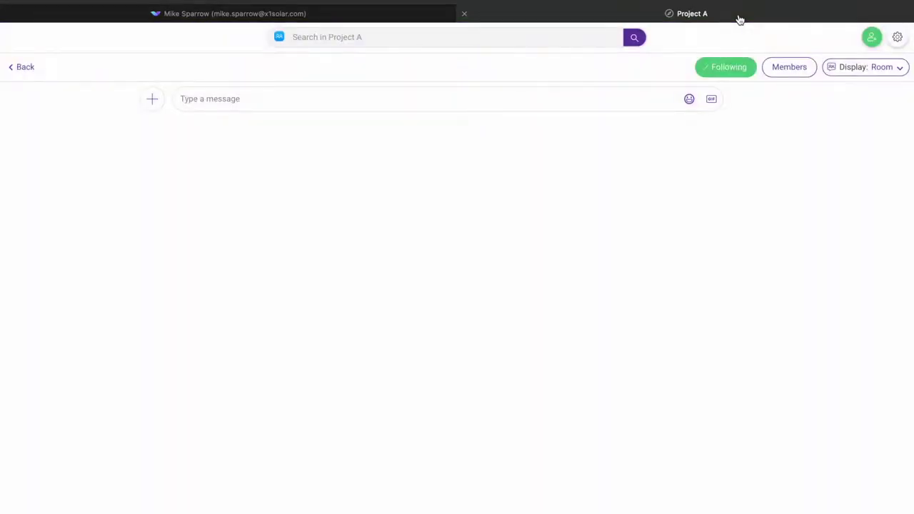
left_click(464, 13)
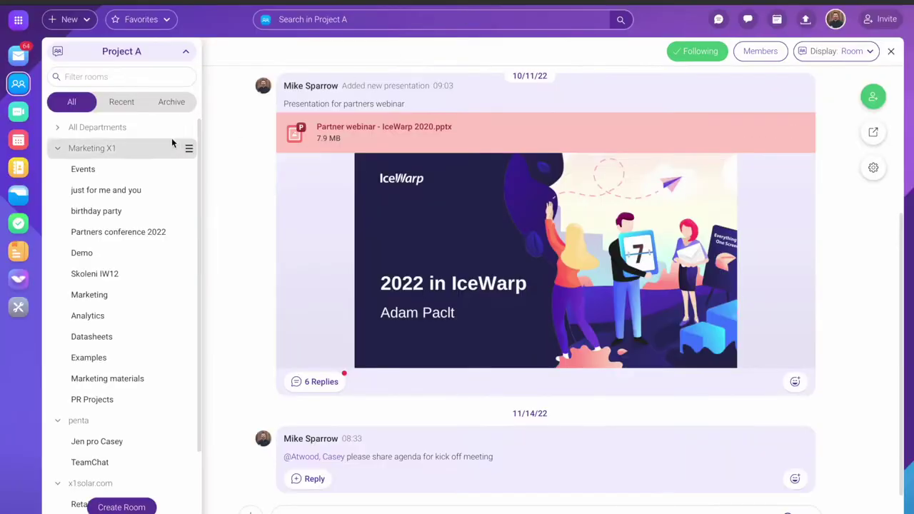
Step: Start a new email message, move it to its own browser tab, and return to the main client's Project A room
left_click(53, 22)
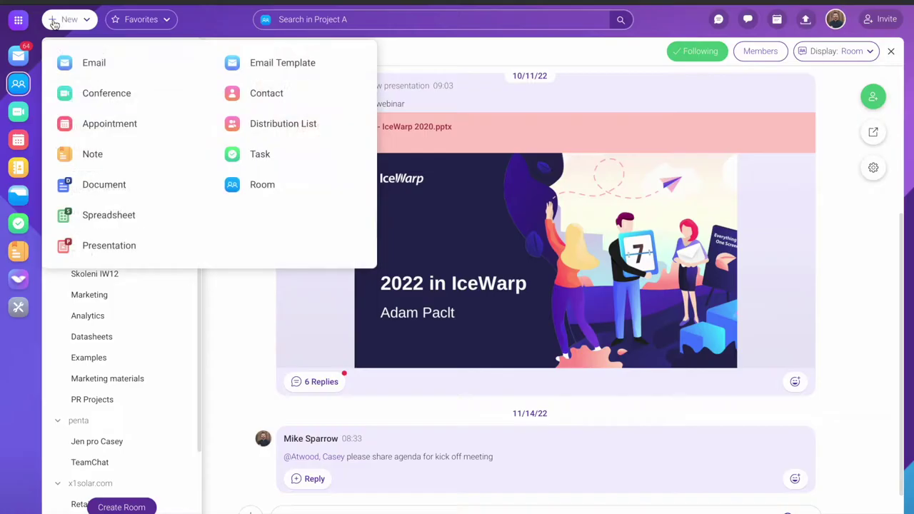
left_click(87, 69)
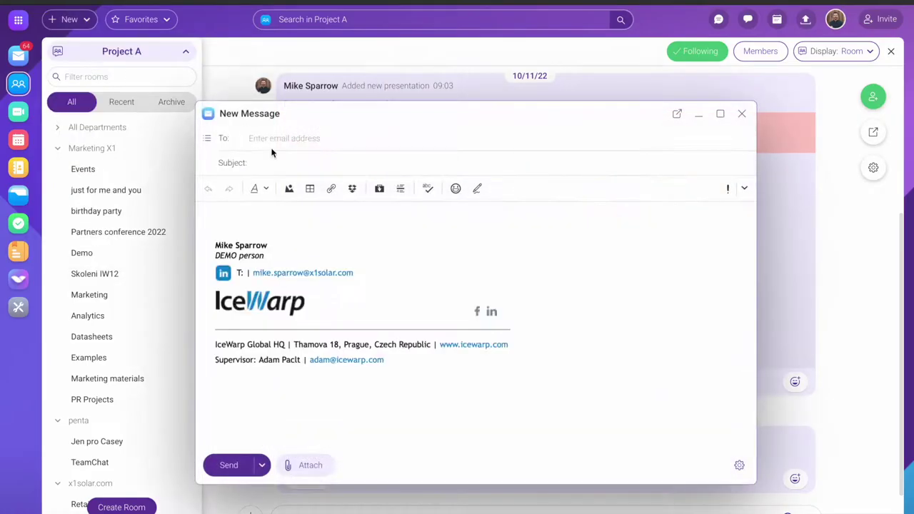
left_click(679, 116)
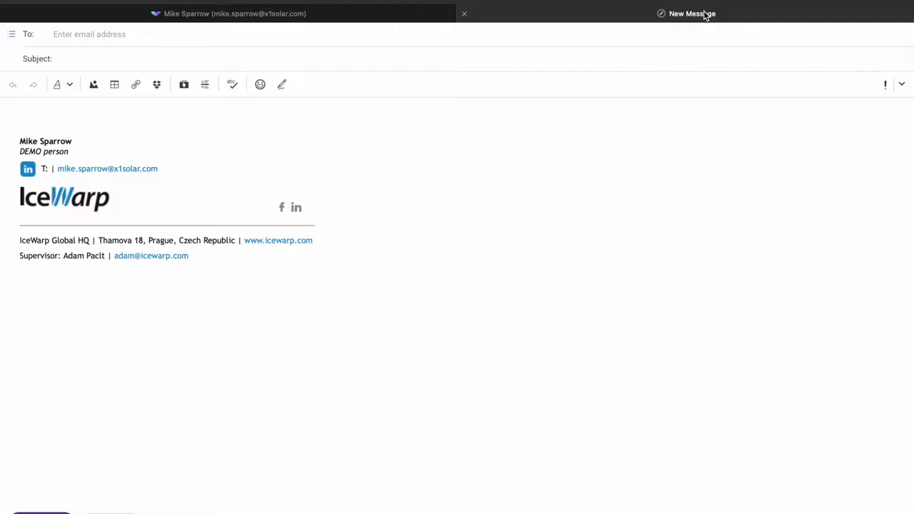
left_click_drag(623, 14, 600, 14)
left_click(396, 22)
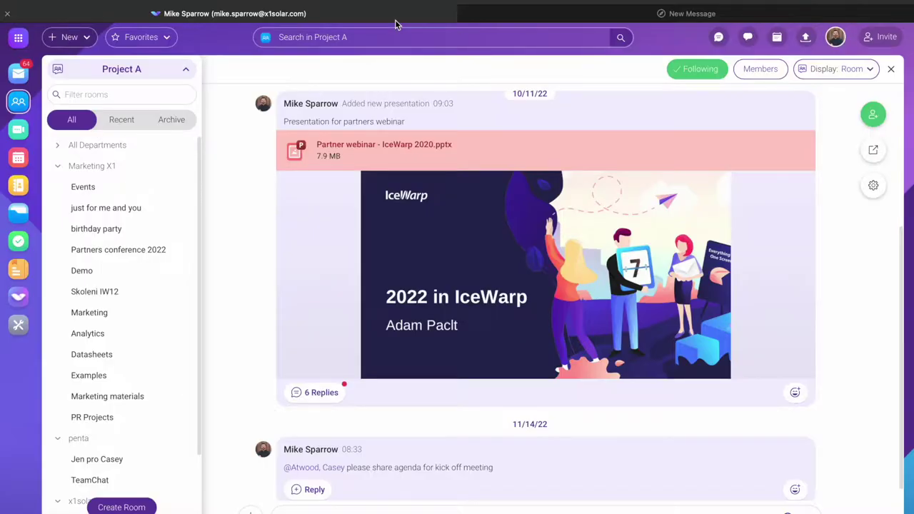
Step: Open the first listed contact's chat in its own browser tab, view the conversation, and close that tab
left_click(747, 36)
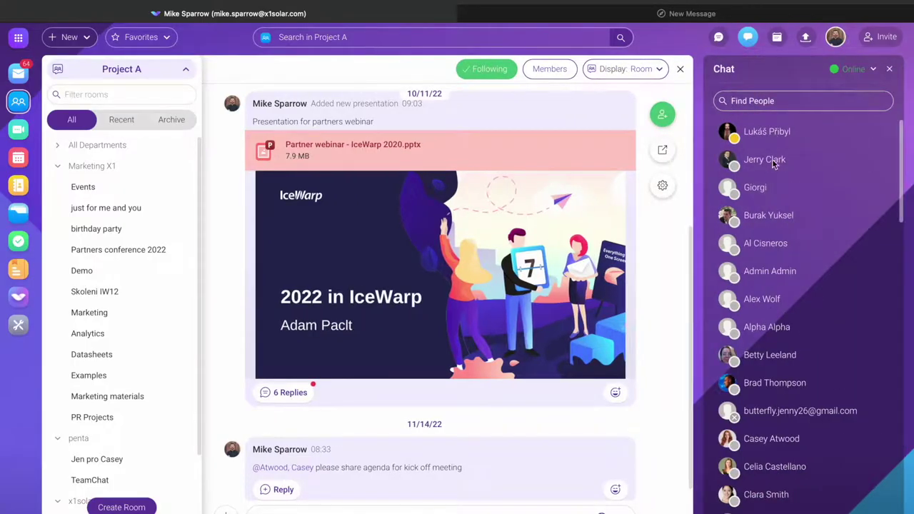
left_click(776, 133)
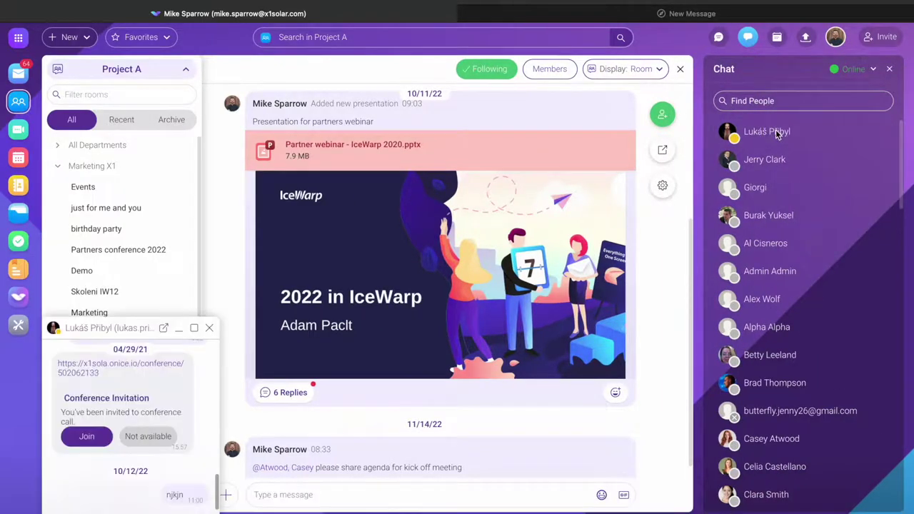
left_click(163, 327)
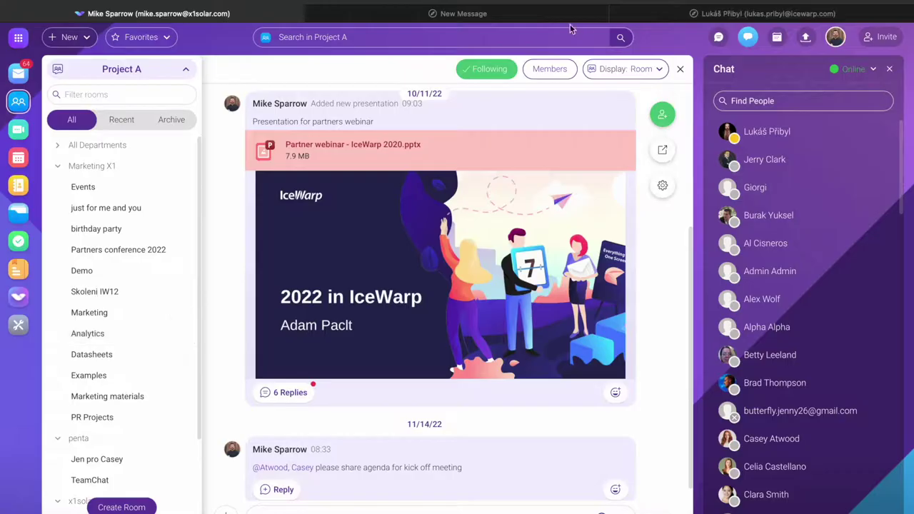
left_click(669, 13)
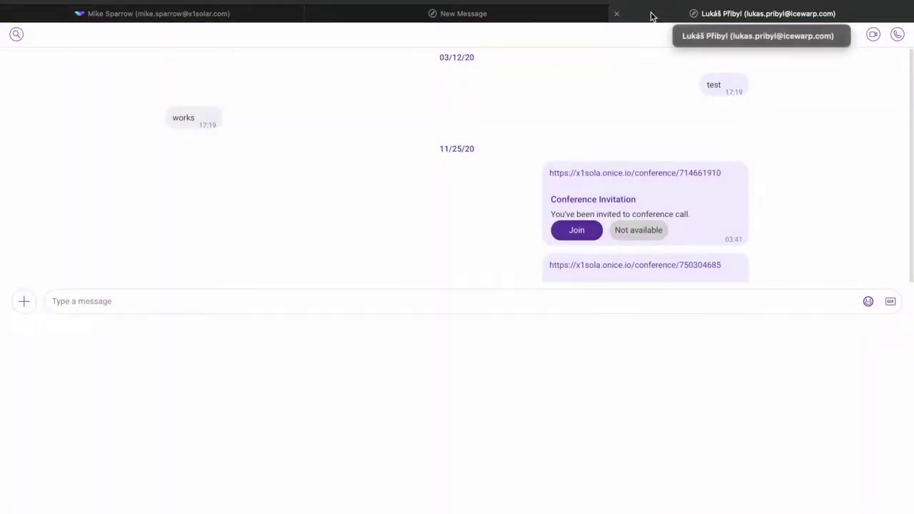
left_click(614, 13)
Step: Close the blank new message's browser tab and hide the chat contact list beside the Project A room
left_click(604, 15)
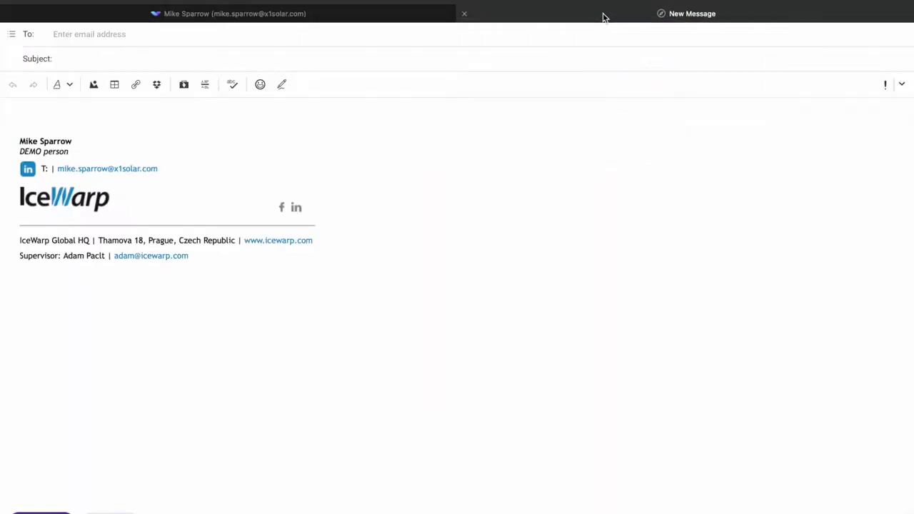
left_click(465, 14)
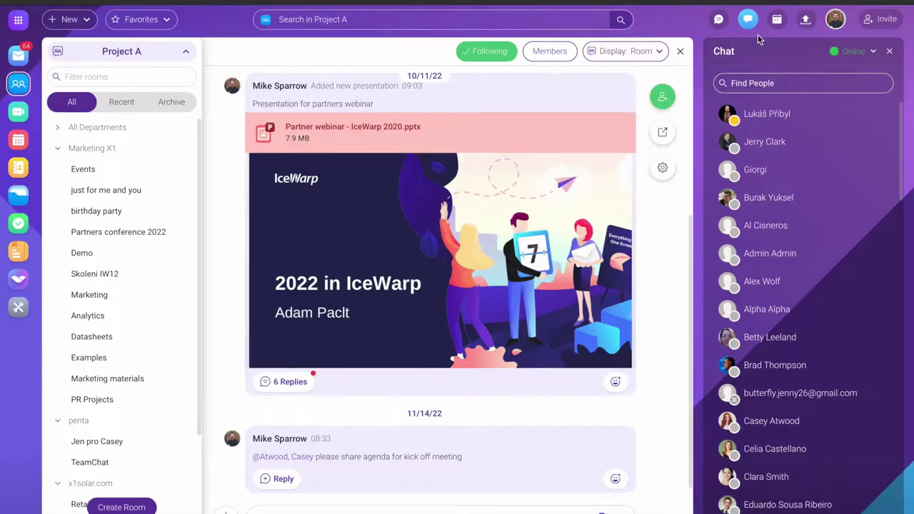
left_click(748, 19)
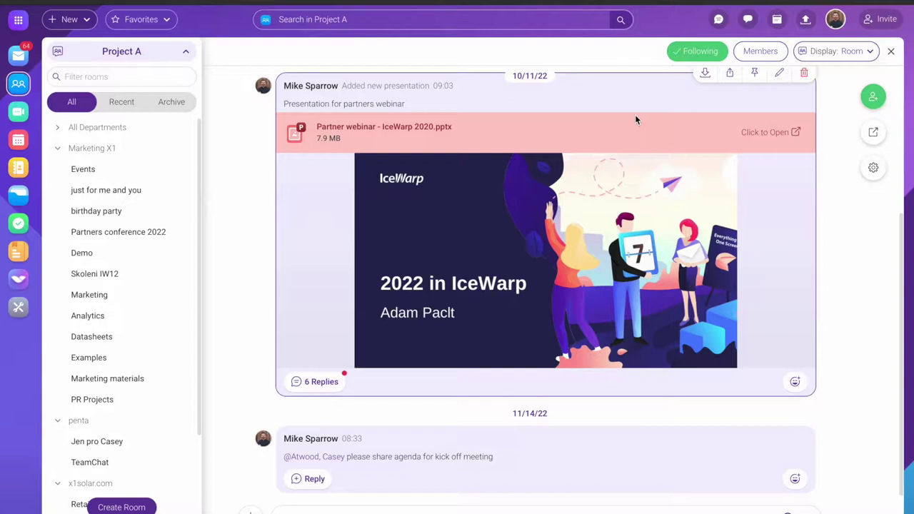
Step: Review the conference history and the upcoming conferences, including the instant start option for the US office update online meeting
left_click(18, 114)
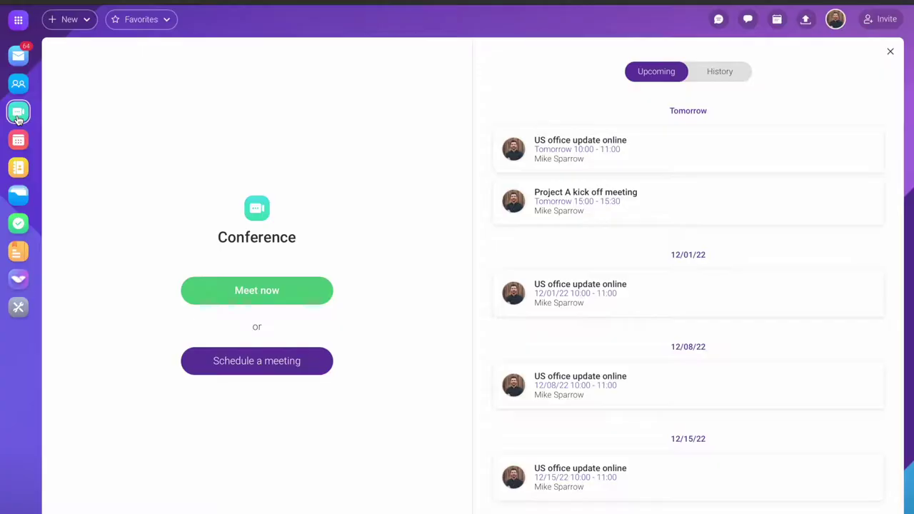
left_click(720, 77)
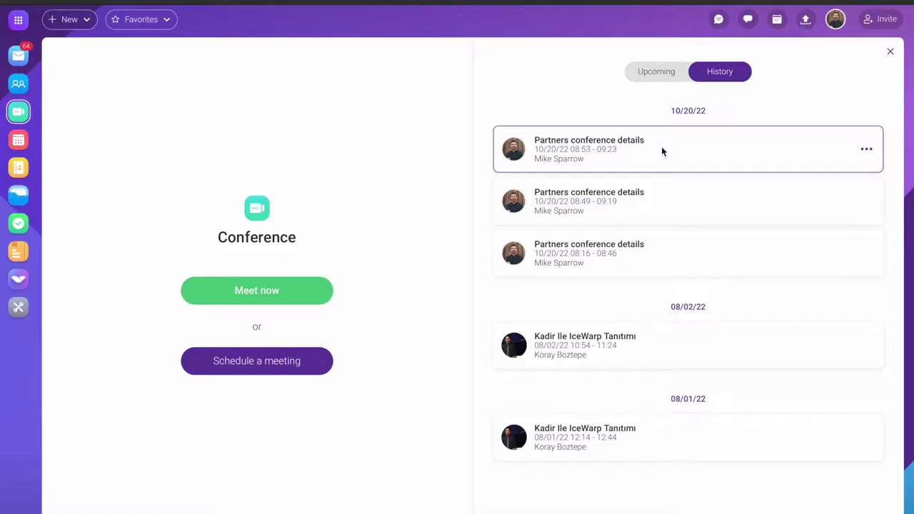
left_click(670, 71)
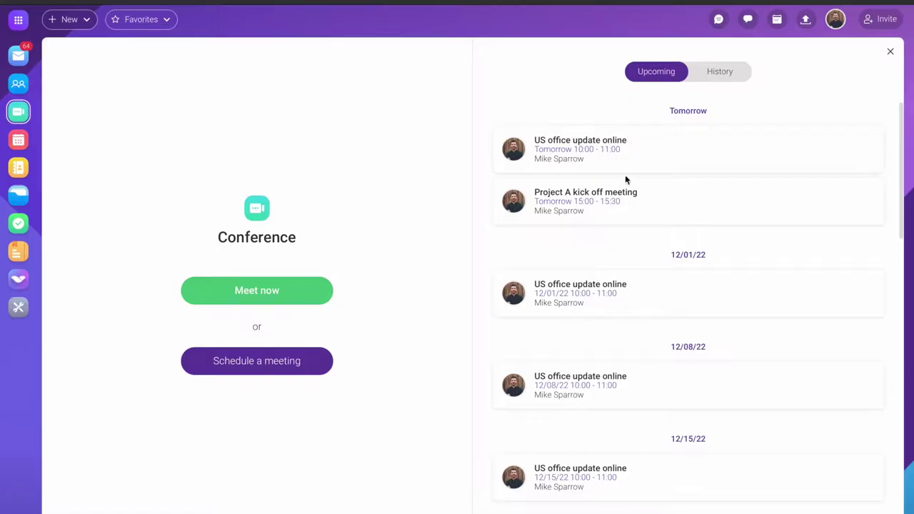
mouse_move(612, 200)
mouse_move(831, 149)
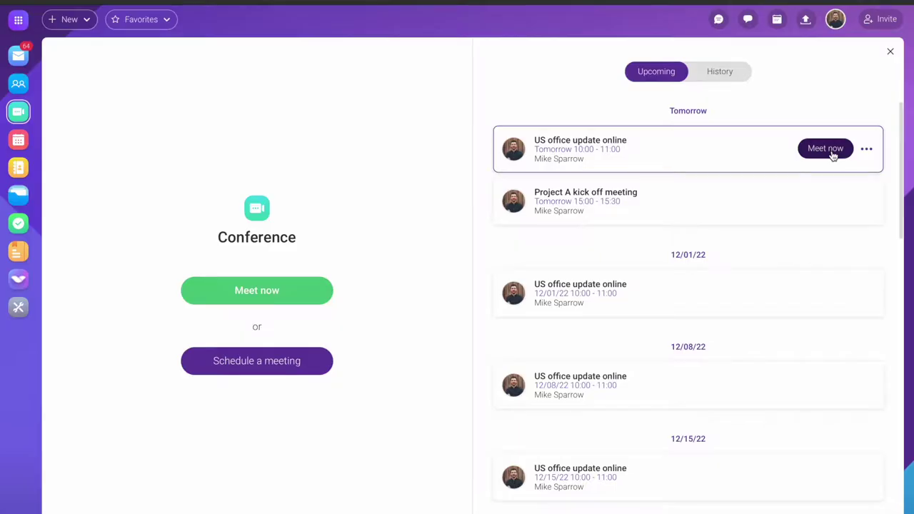
Step: Open the meeting scheduling form, review its details and its password, recording and lobby options, and leave without saving
left_click(241, 368)
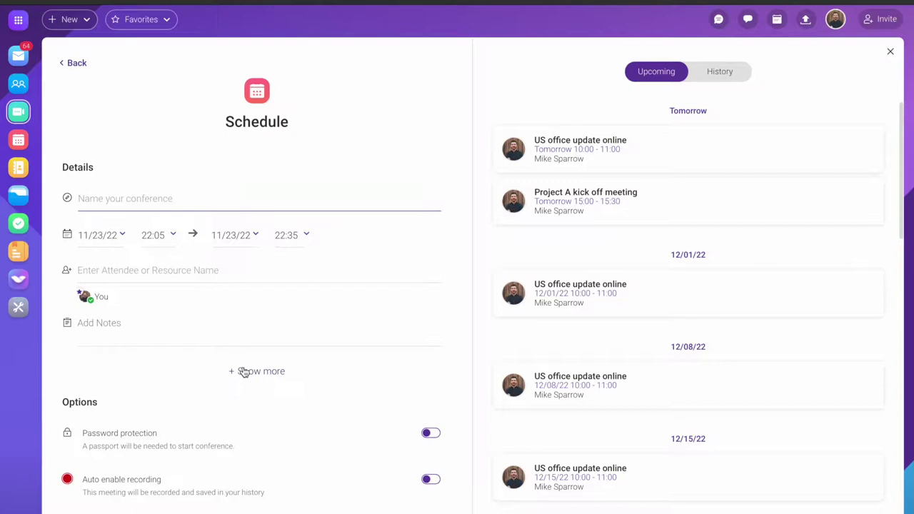
scroll(242, 371, "down", 3)
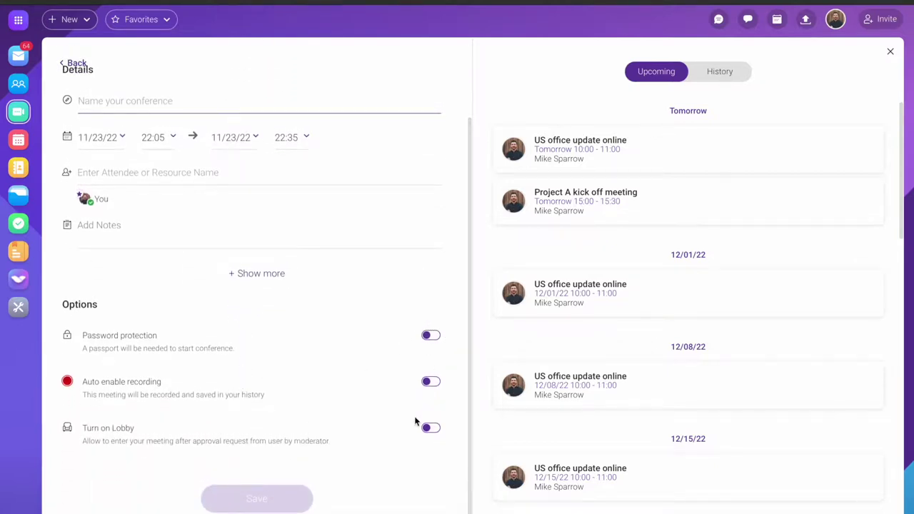
scroll(415, 422, "up", 3)
left_click(75, 63)
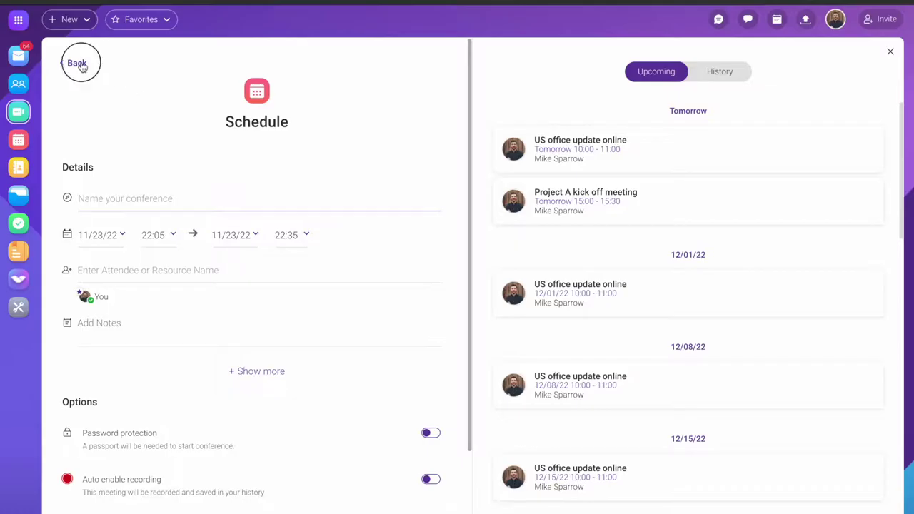
Step: View the page of downloadable IceWarp apps and return to the conference overview
left_click(19, 279)
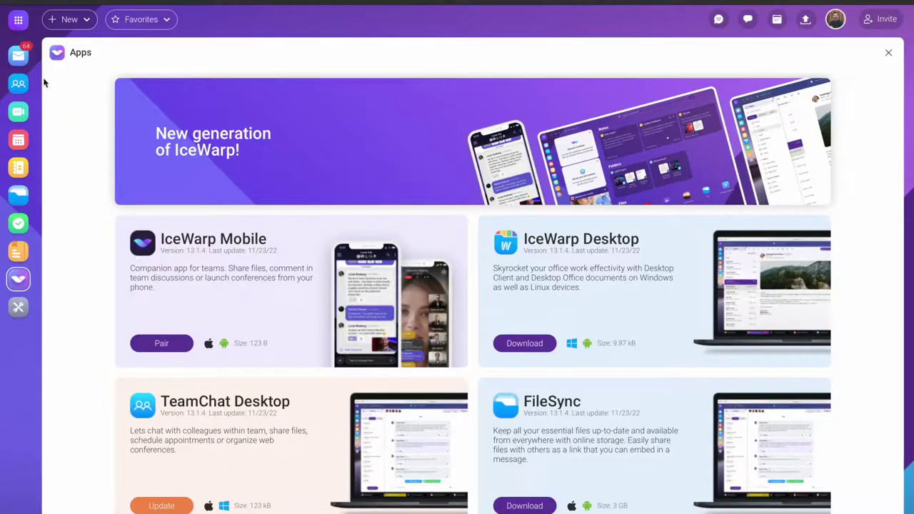
left_click(19, 116)
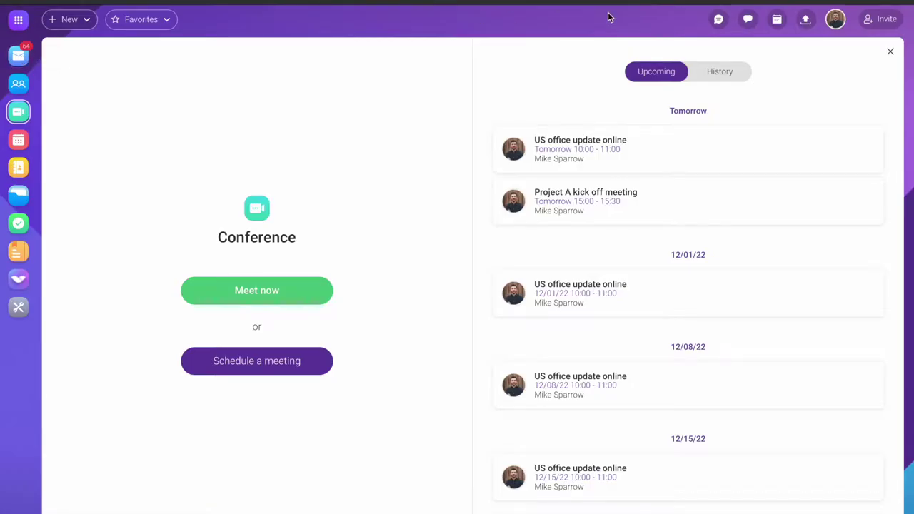
Step: Show the day calendar beside the email inbox and browse forward to 11/28/22
left_click(19, 54)
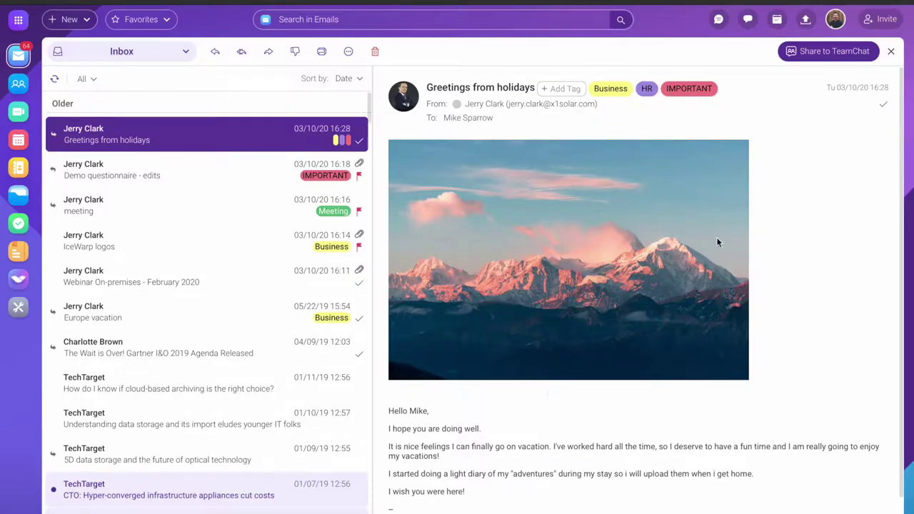
left_click(777, 19)
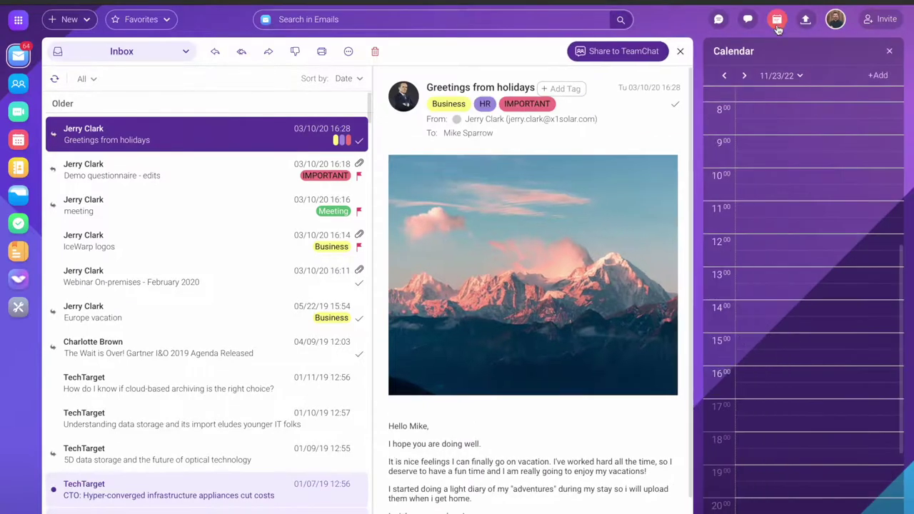
left_click(745, 77)
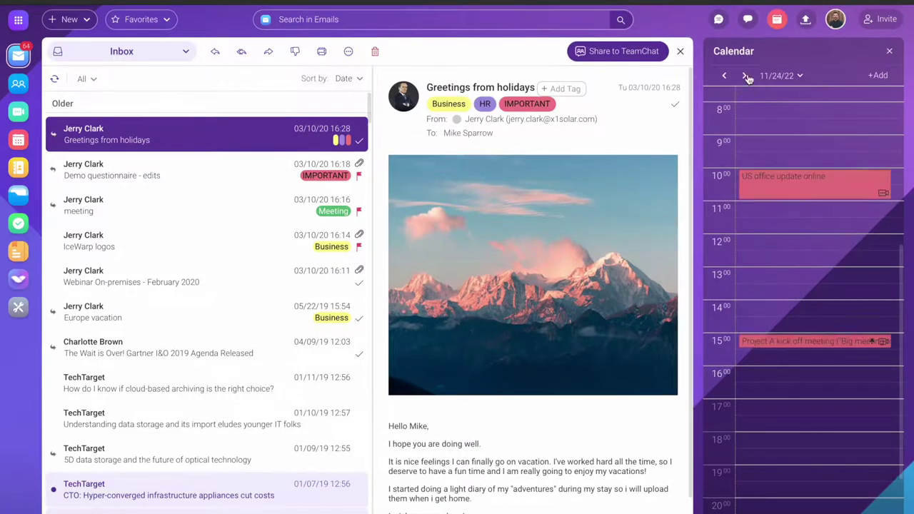
left_click(746, 77)
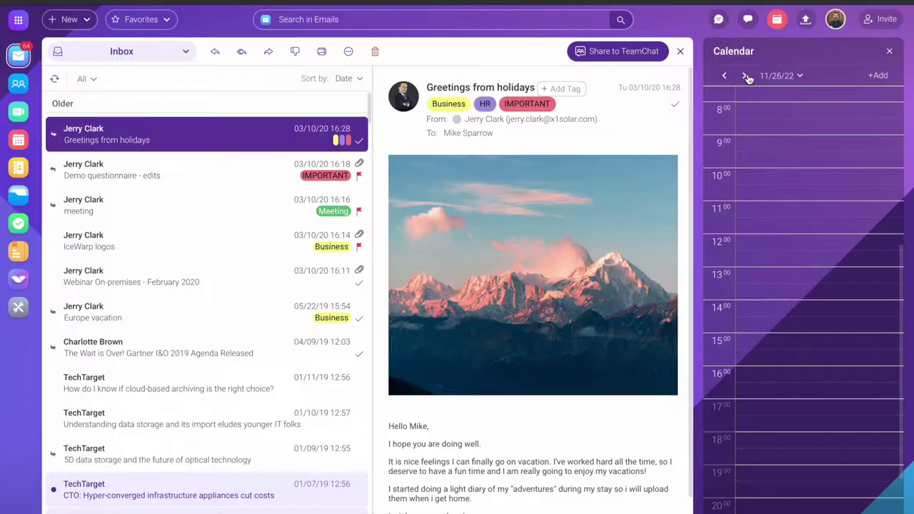
left_click(745, 77)
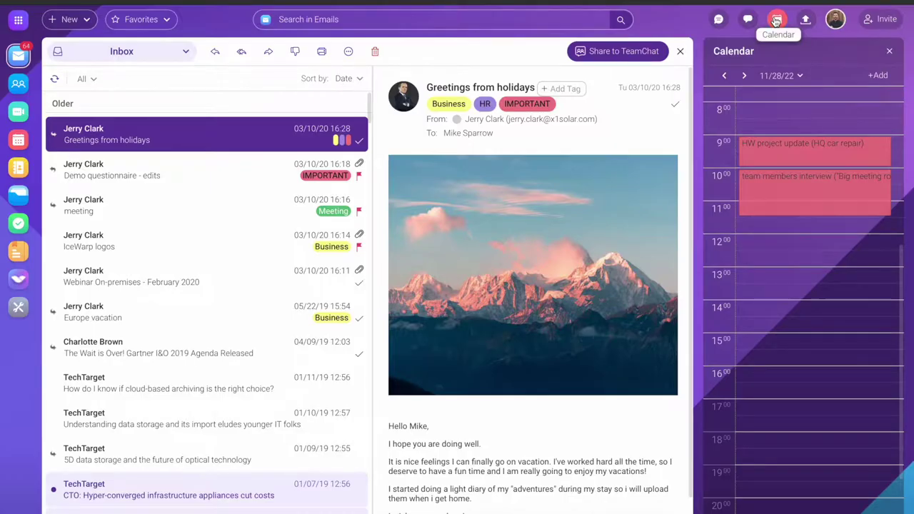
Step: Switch between TeamChat, conferences and email with the side calendar kept open, ending at the inbox, and hide the calendar
left_click(18, 86)
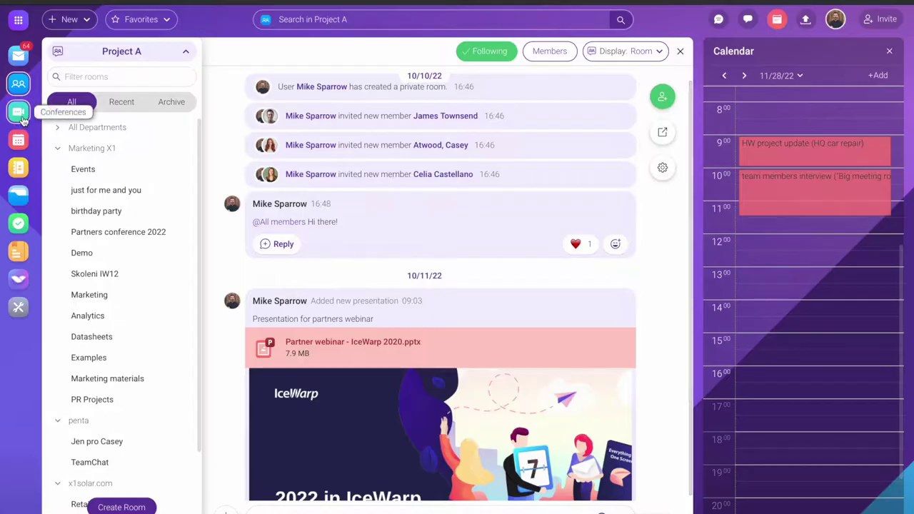
left_click(18, 112)
left_click(26, 80)
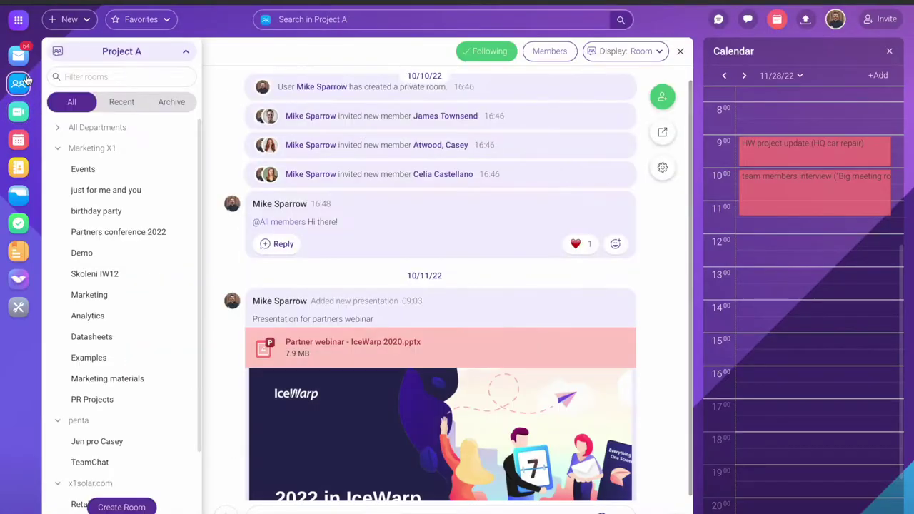
left_click(22, 57)
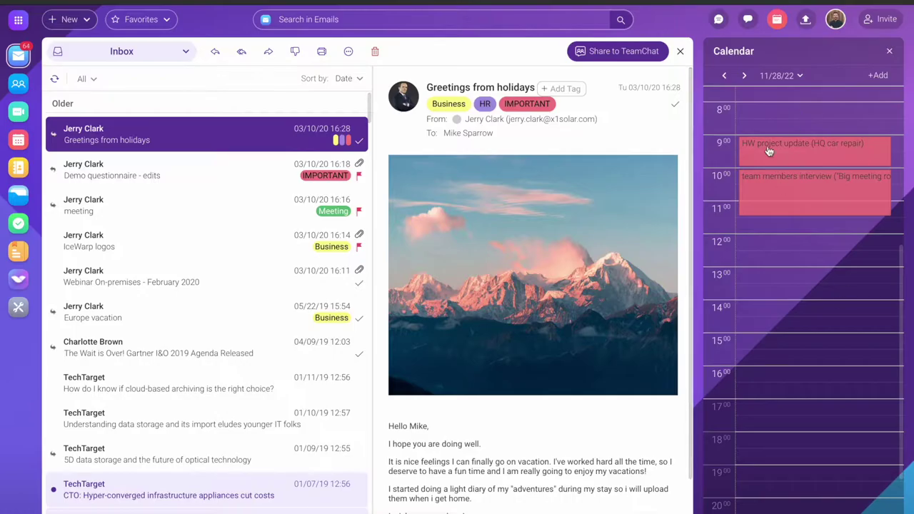
left_click(777, 20)
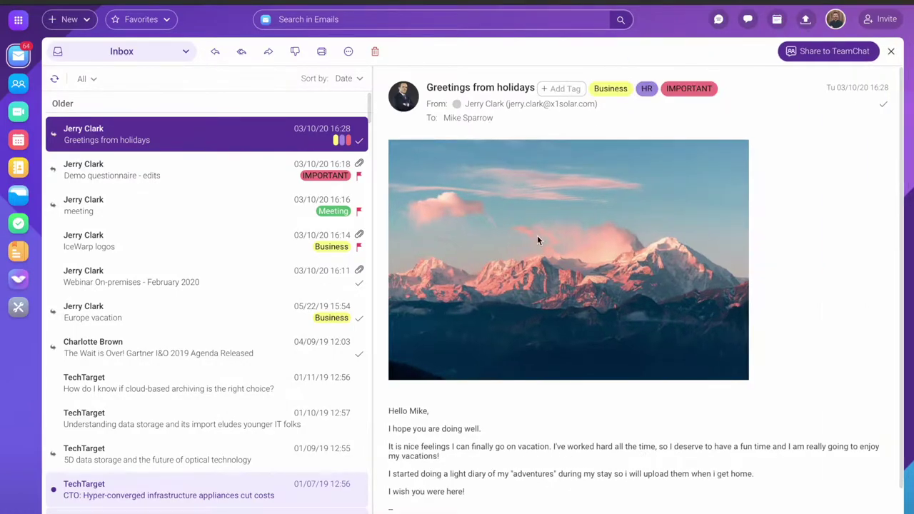
Step: Open the dashboard and browse its column of recently saved presentations, spreadsheets and conference recordings
left_click(20, 21)
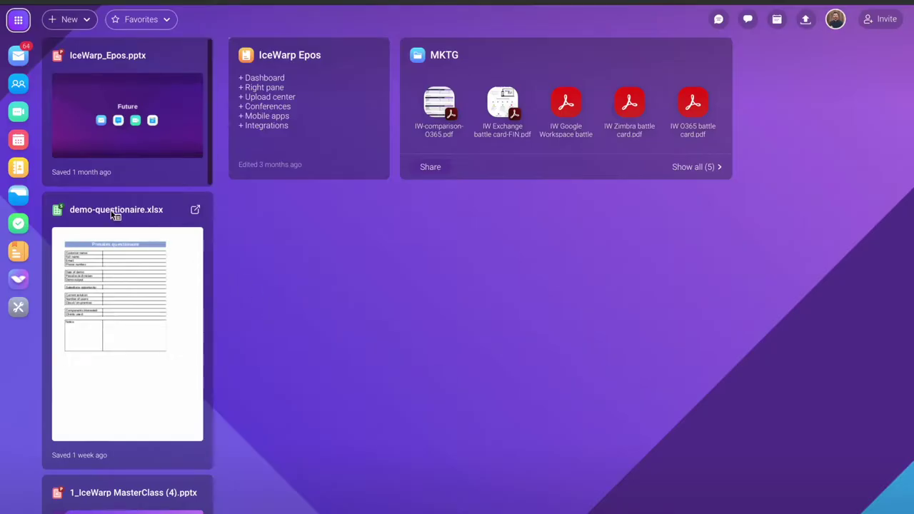
scroll(114, 214, "down", 3)
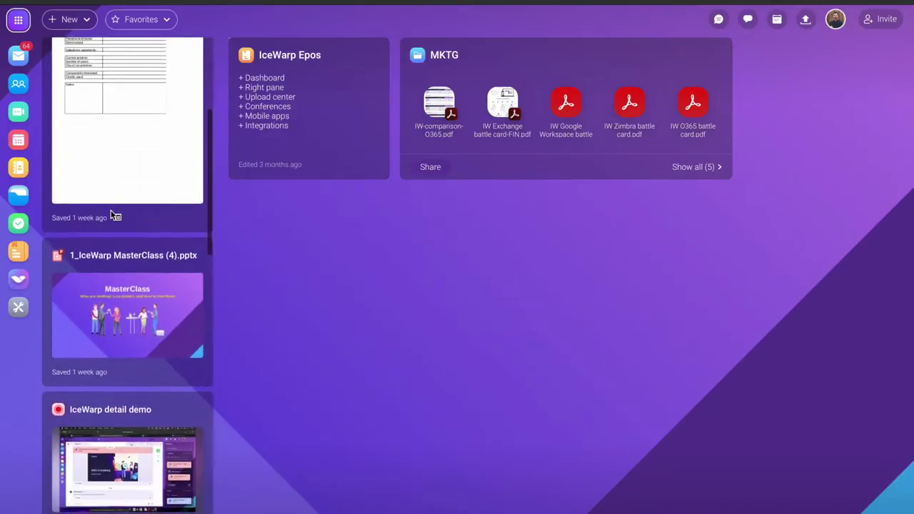
scroll(111, 215, "down", 3)
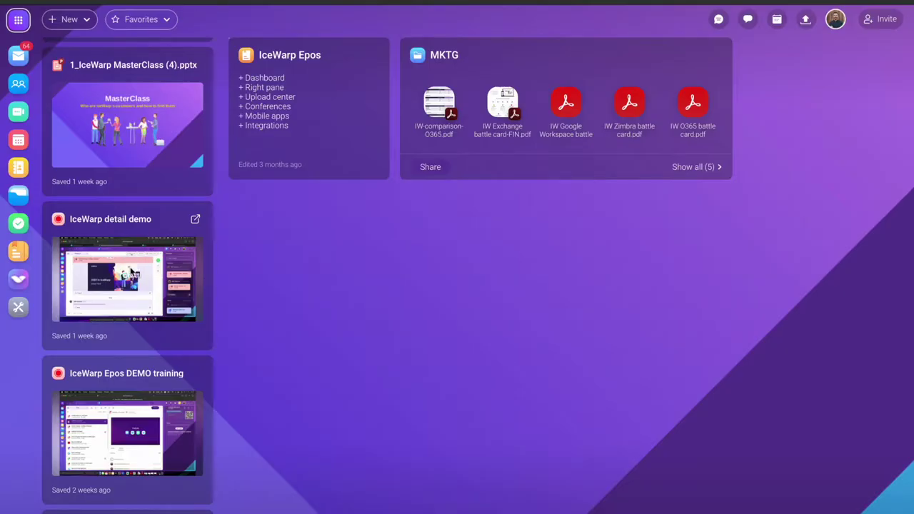
scroll(136, 444, "down", 3)
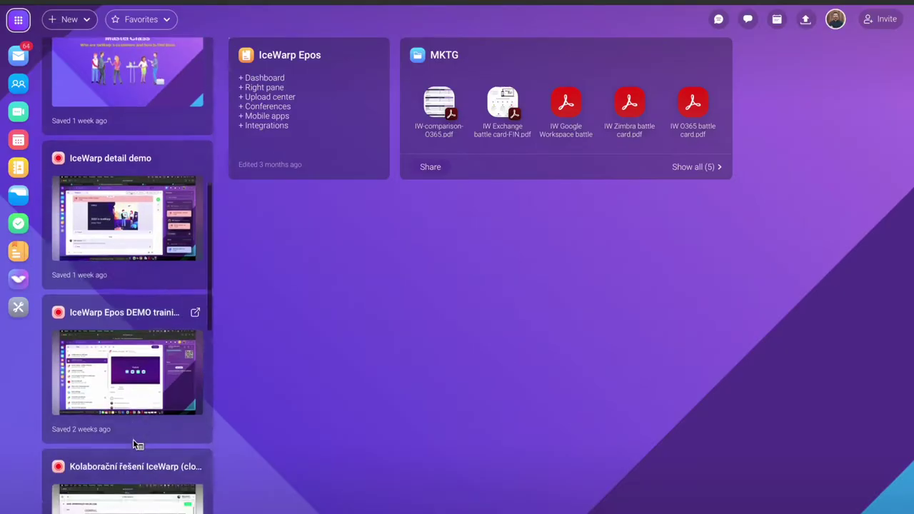
scroll(136, 444, "down", 5)
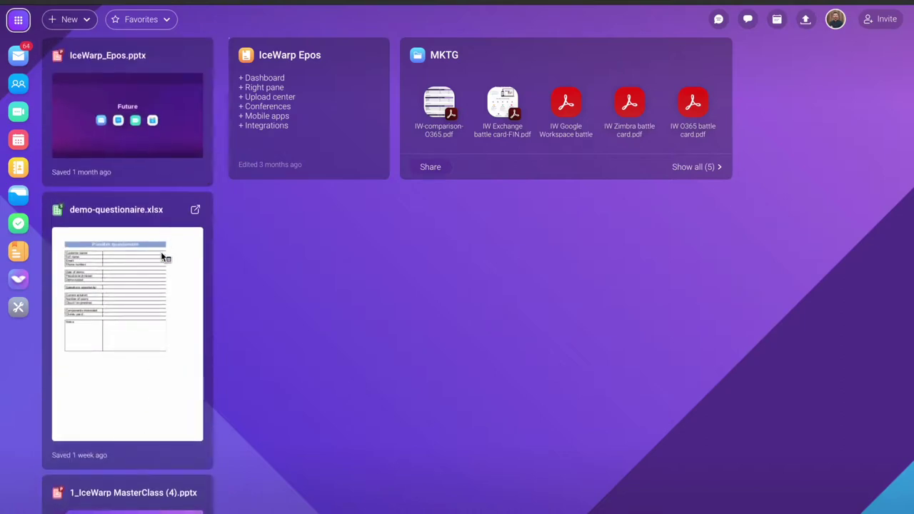
scroll(161, 256, "down", 3)
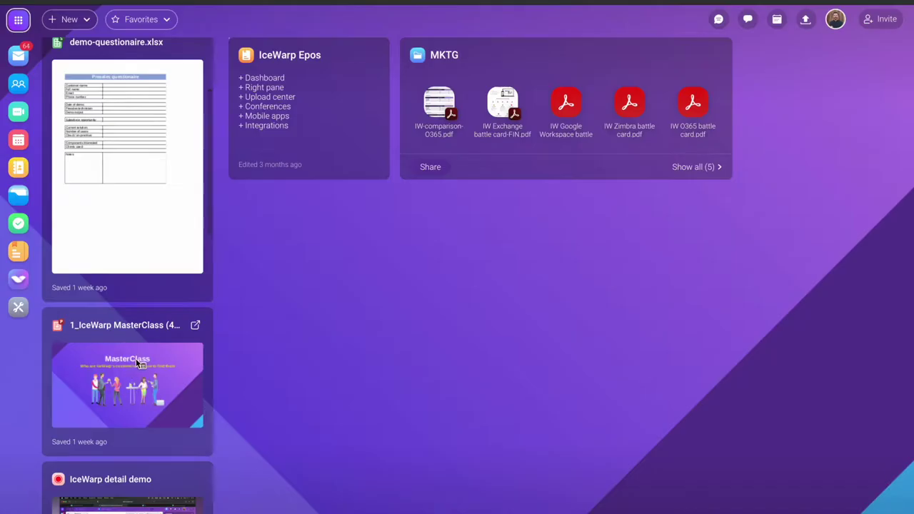
Step: Look through the dashboard's saved files down to the IceWarp Epos DEMO training recording and return to the email inbox
scroll(136, 359, "up", 3)
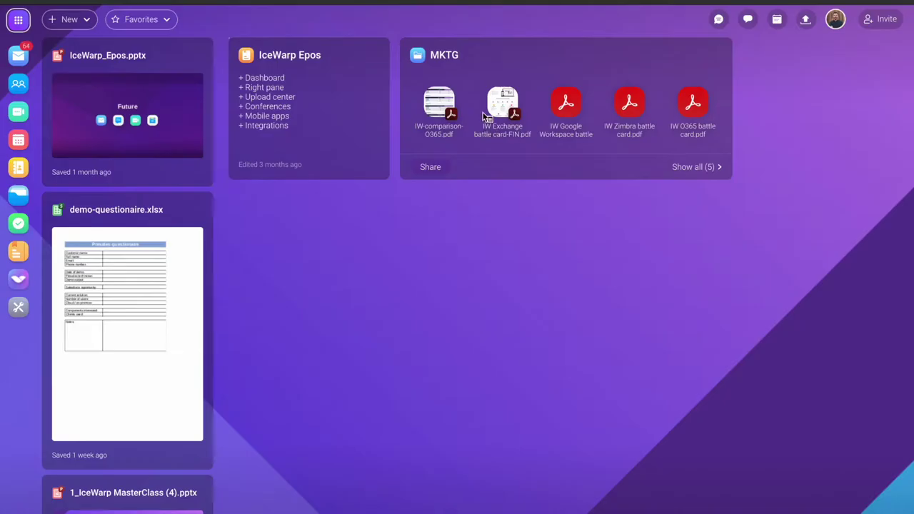
scroll(88, 226, "down", 4)
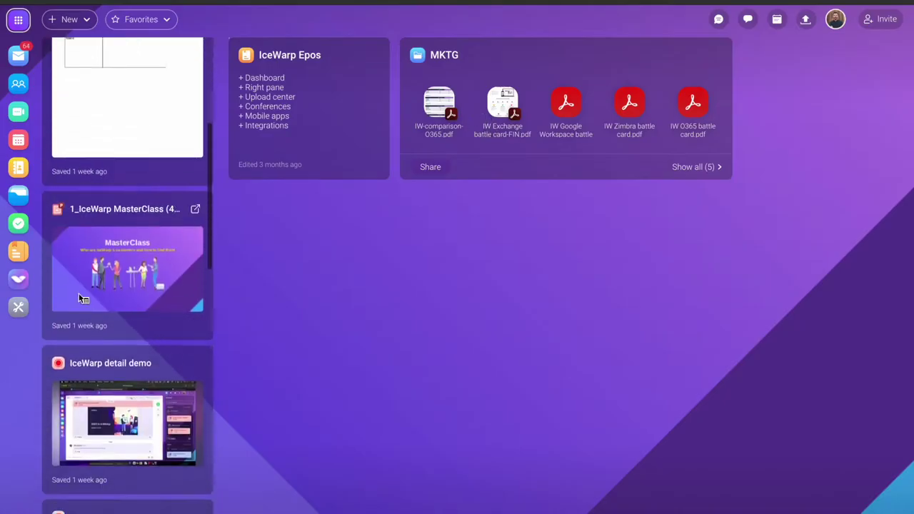
scroll(133, 432, "down", 2)
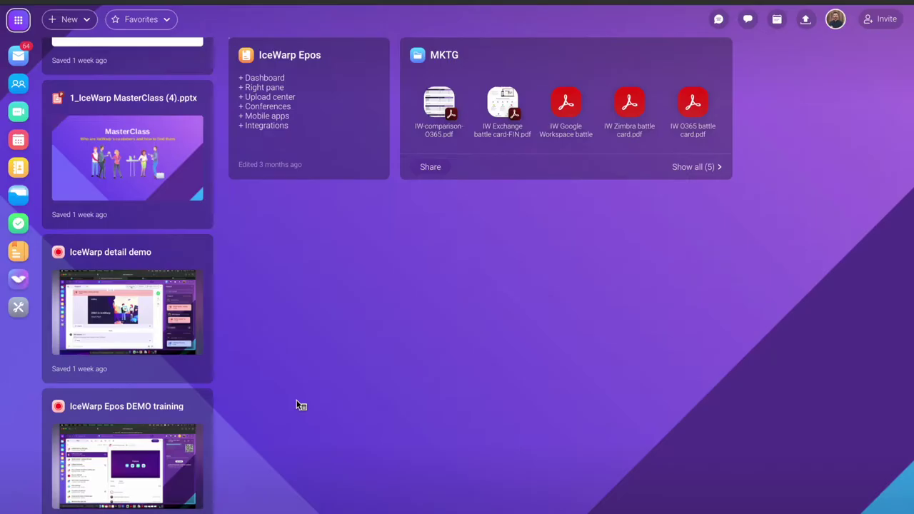
mouse_move(314, 107)
scroll(169, 244, "up", 5)
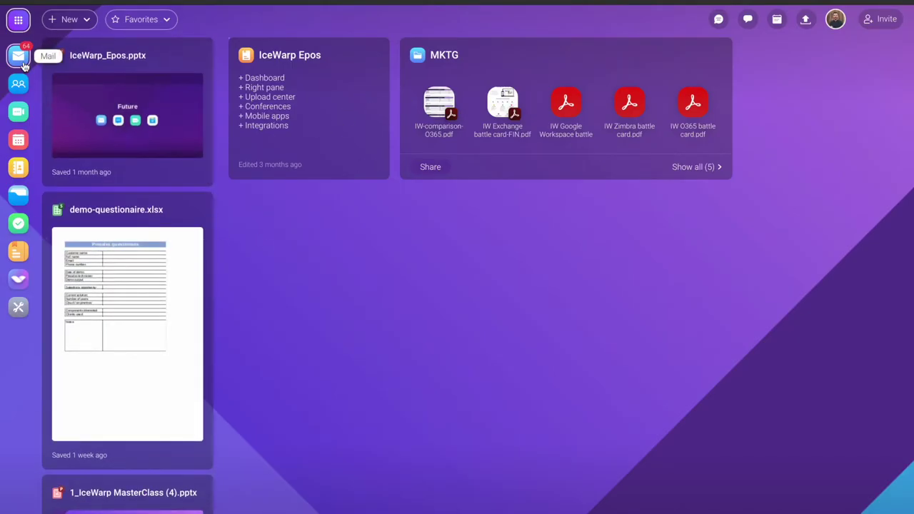
left_click(19, 57)
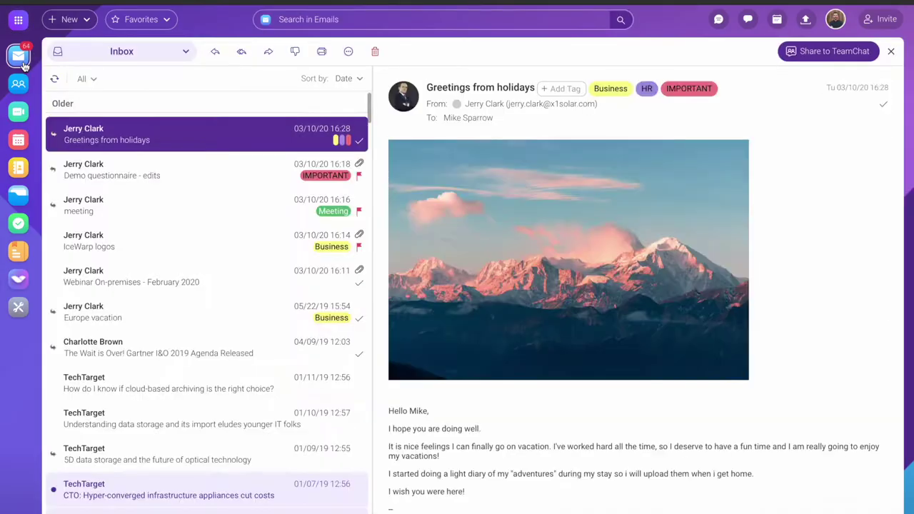
Step: View the settings overview with the account side pane, ending at the email inbox with the pane hidden
left_click(19, 309)
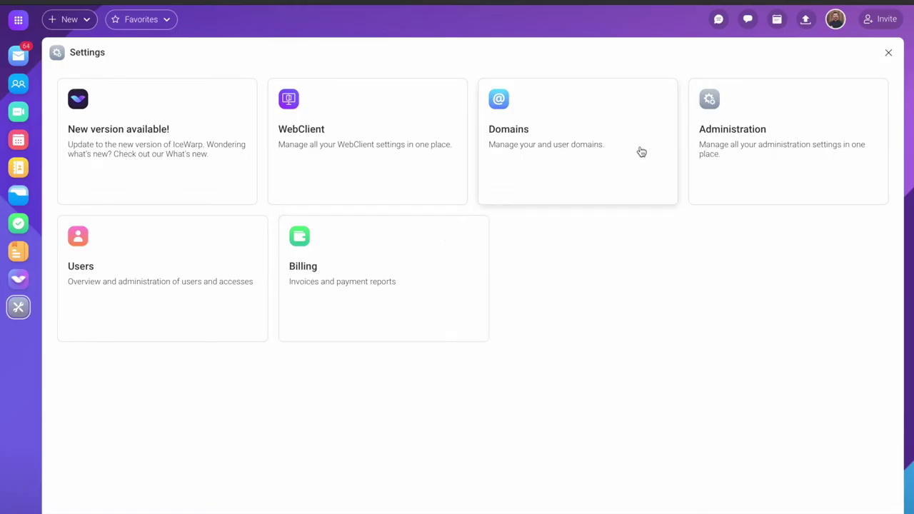
left_click(837, 20)
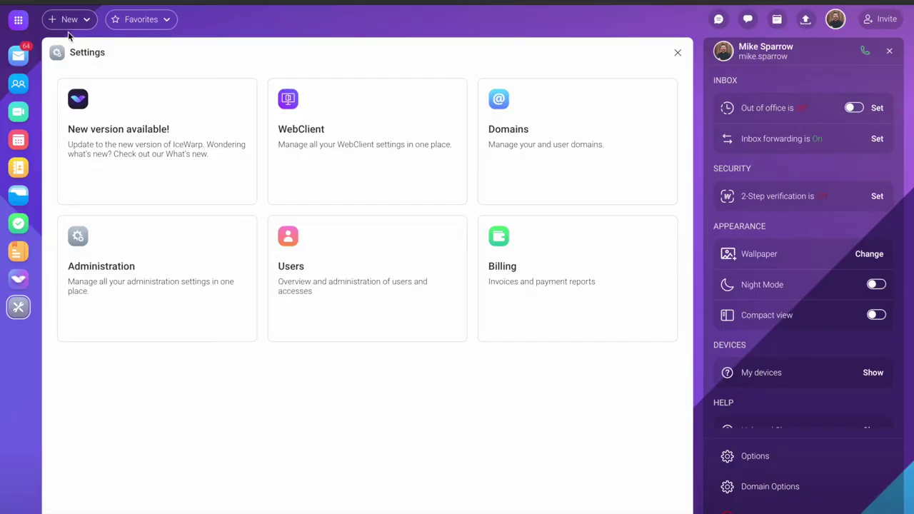
left_click(20, 57)
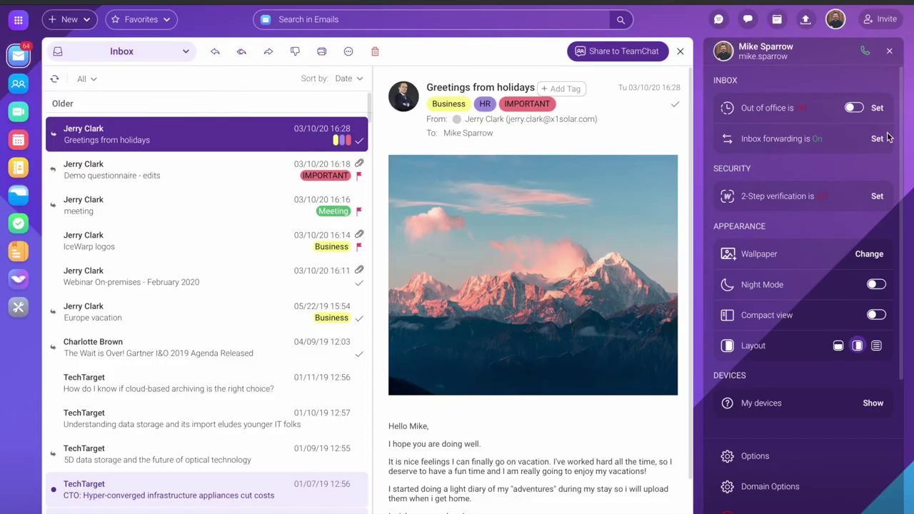
left_click(837, 20)
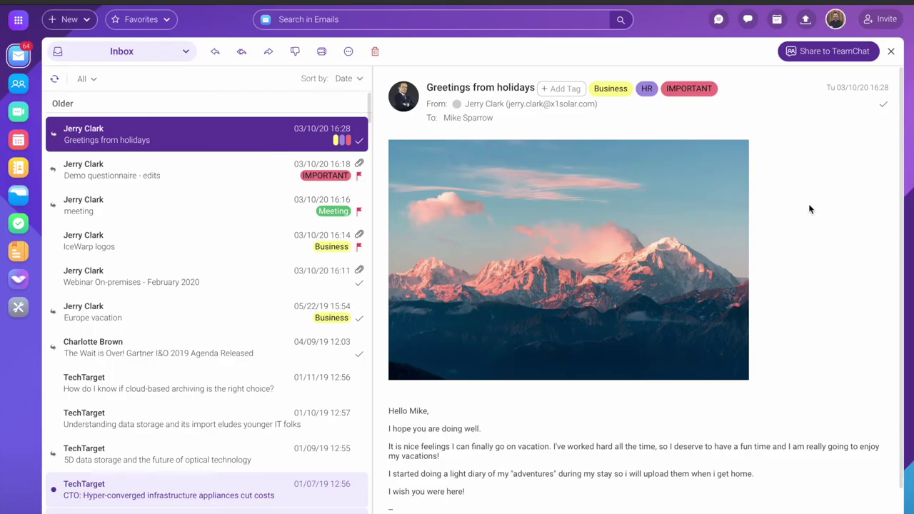